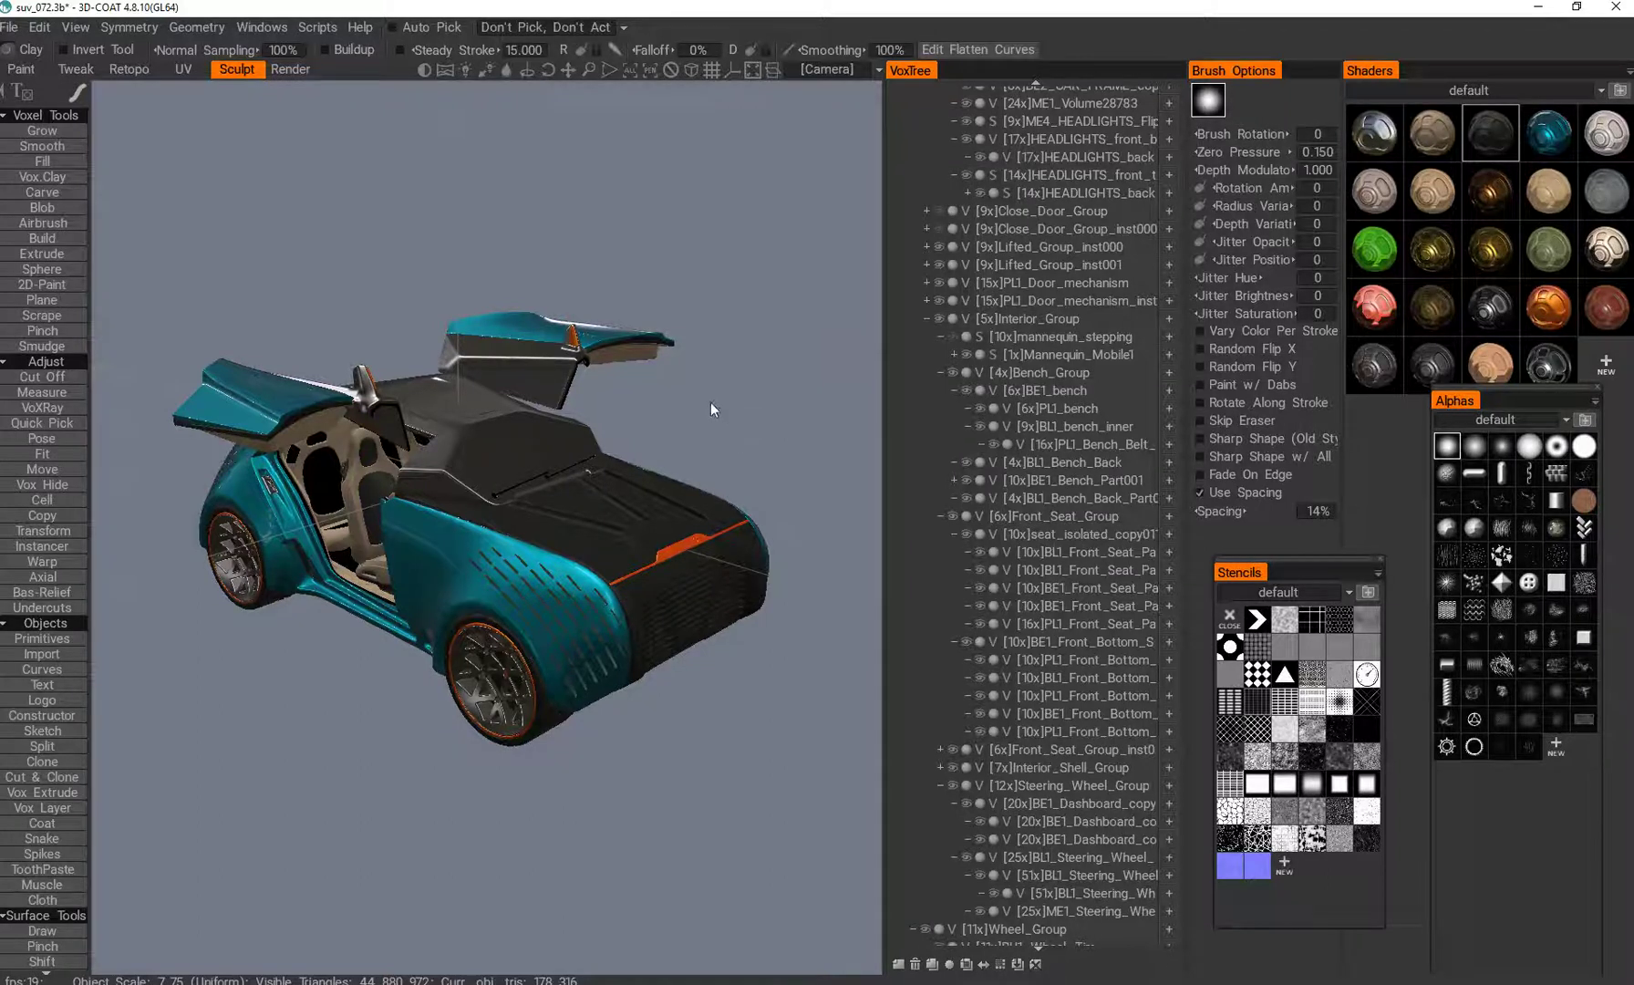
left_click_drag(712, 409, 1067, 412)
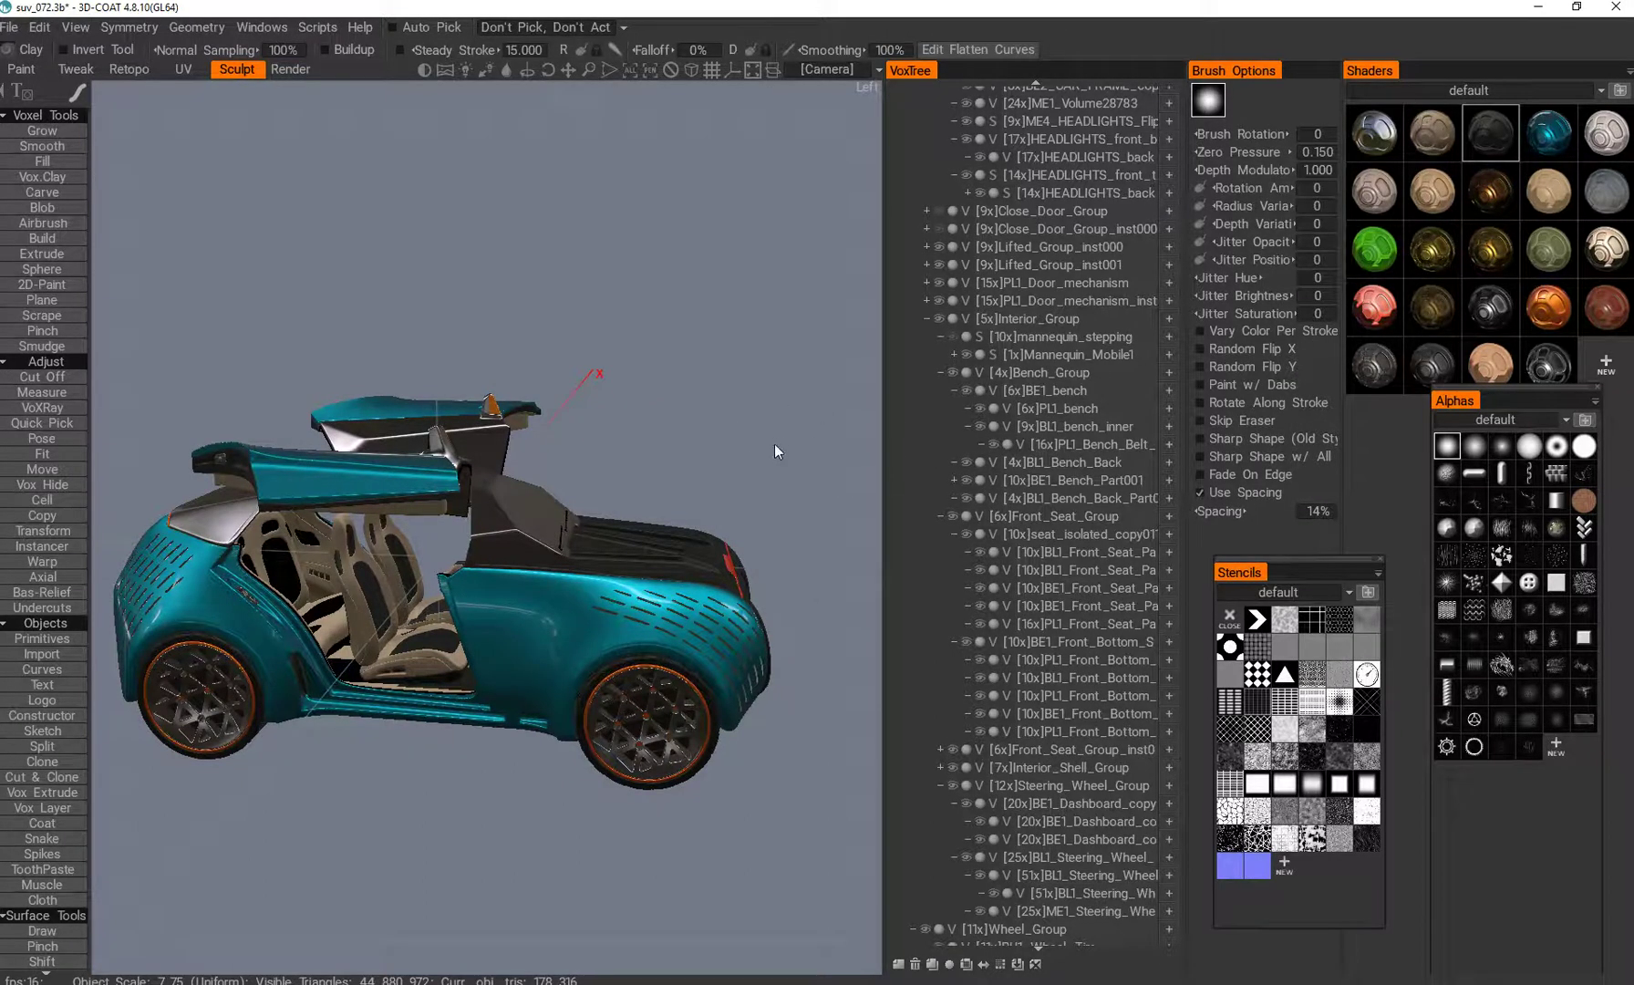
left_click_drag(773, 443, 666, 478)
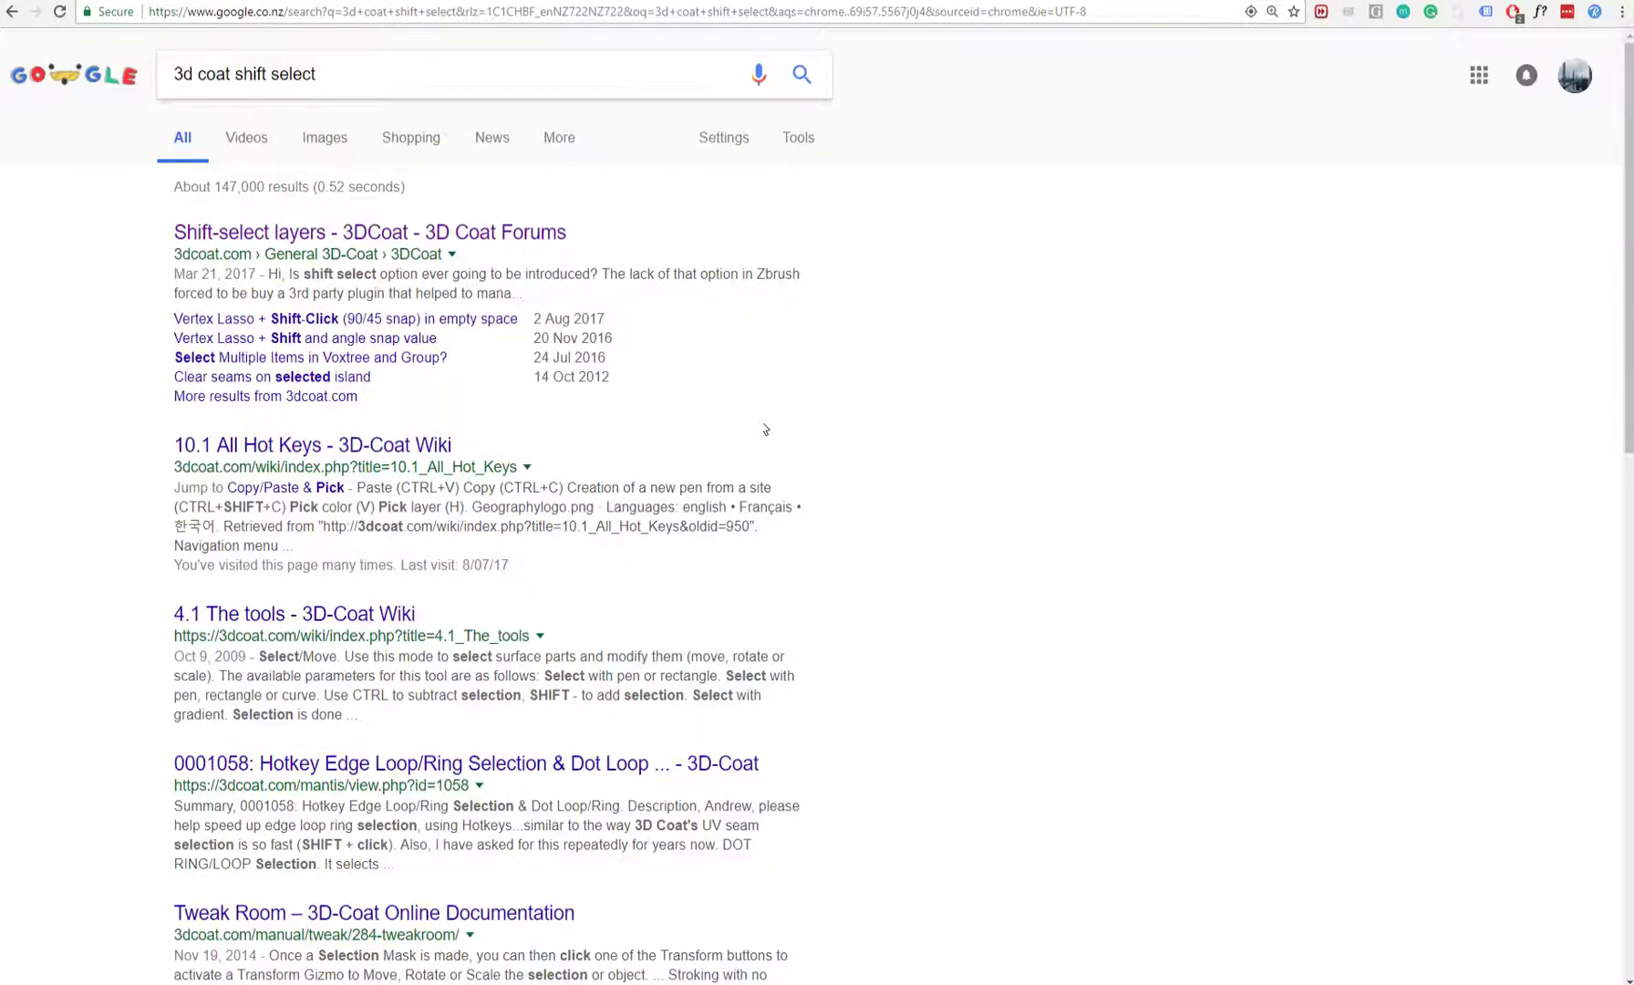
- Switch to the browser, open the "Shift-select layers" 3D Coat forum thread and read its replies about selecting multiple layers
left_click(526, 243)
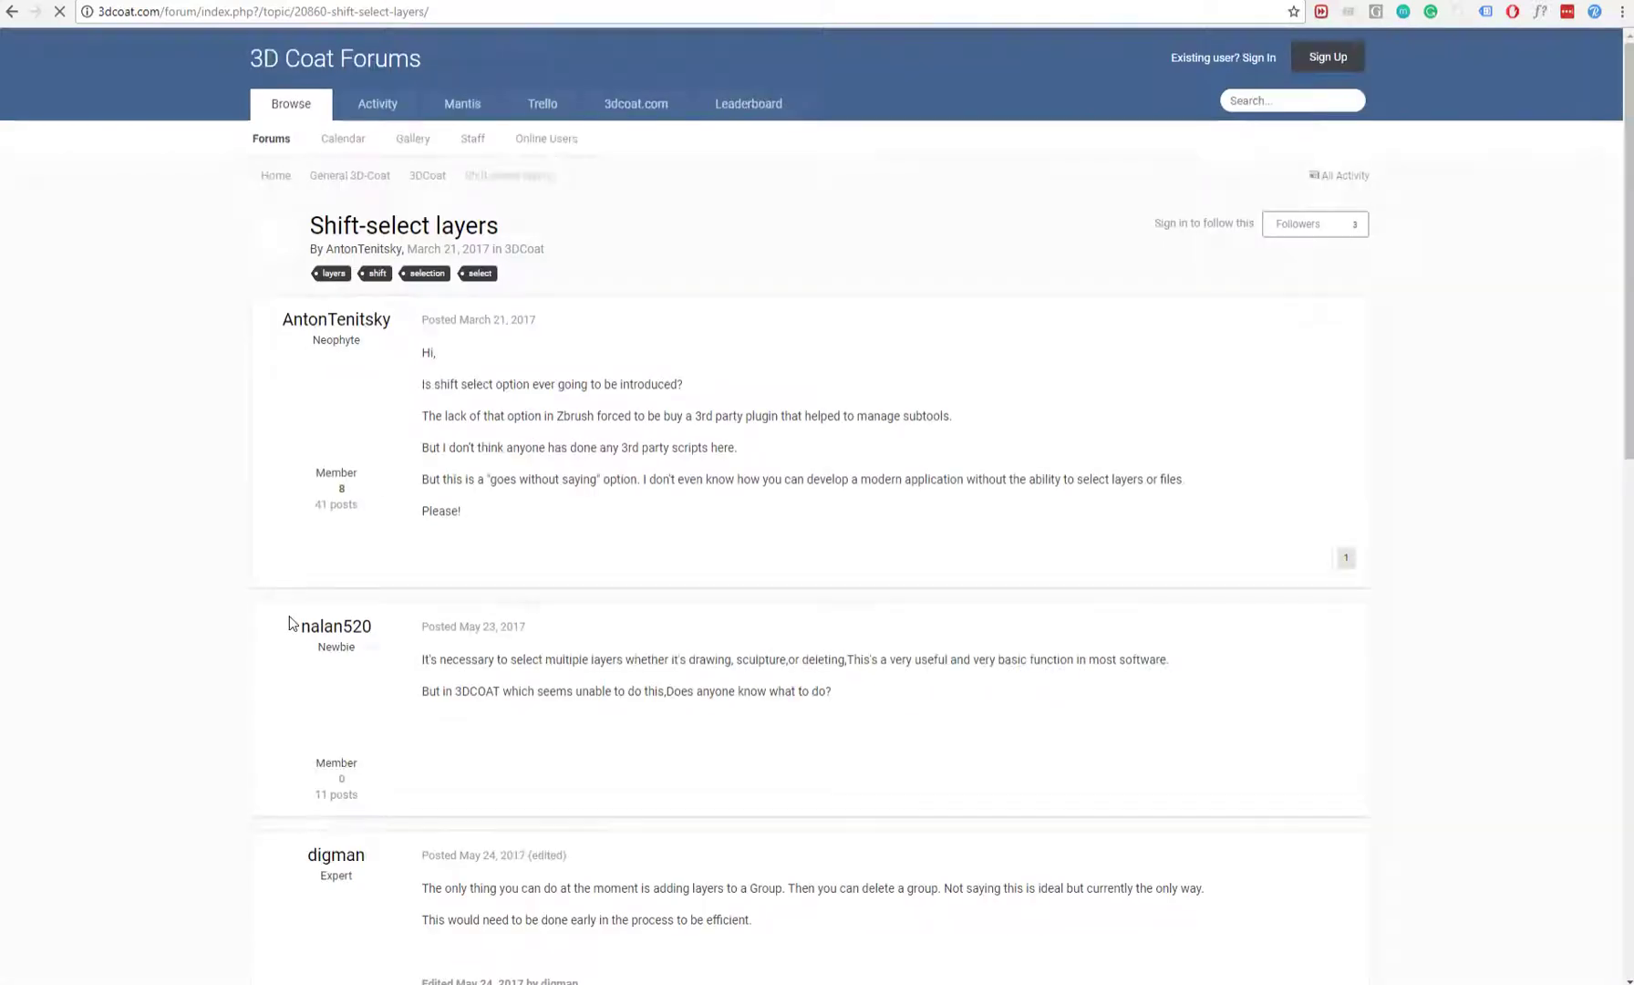
scroll(186, 594, "down", 9)
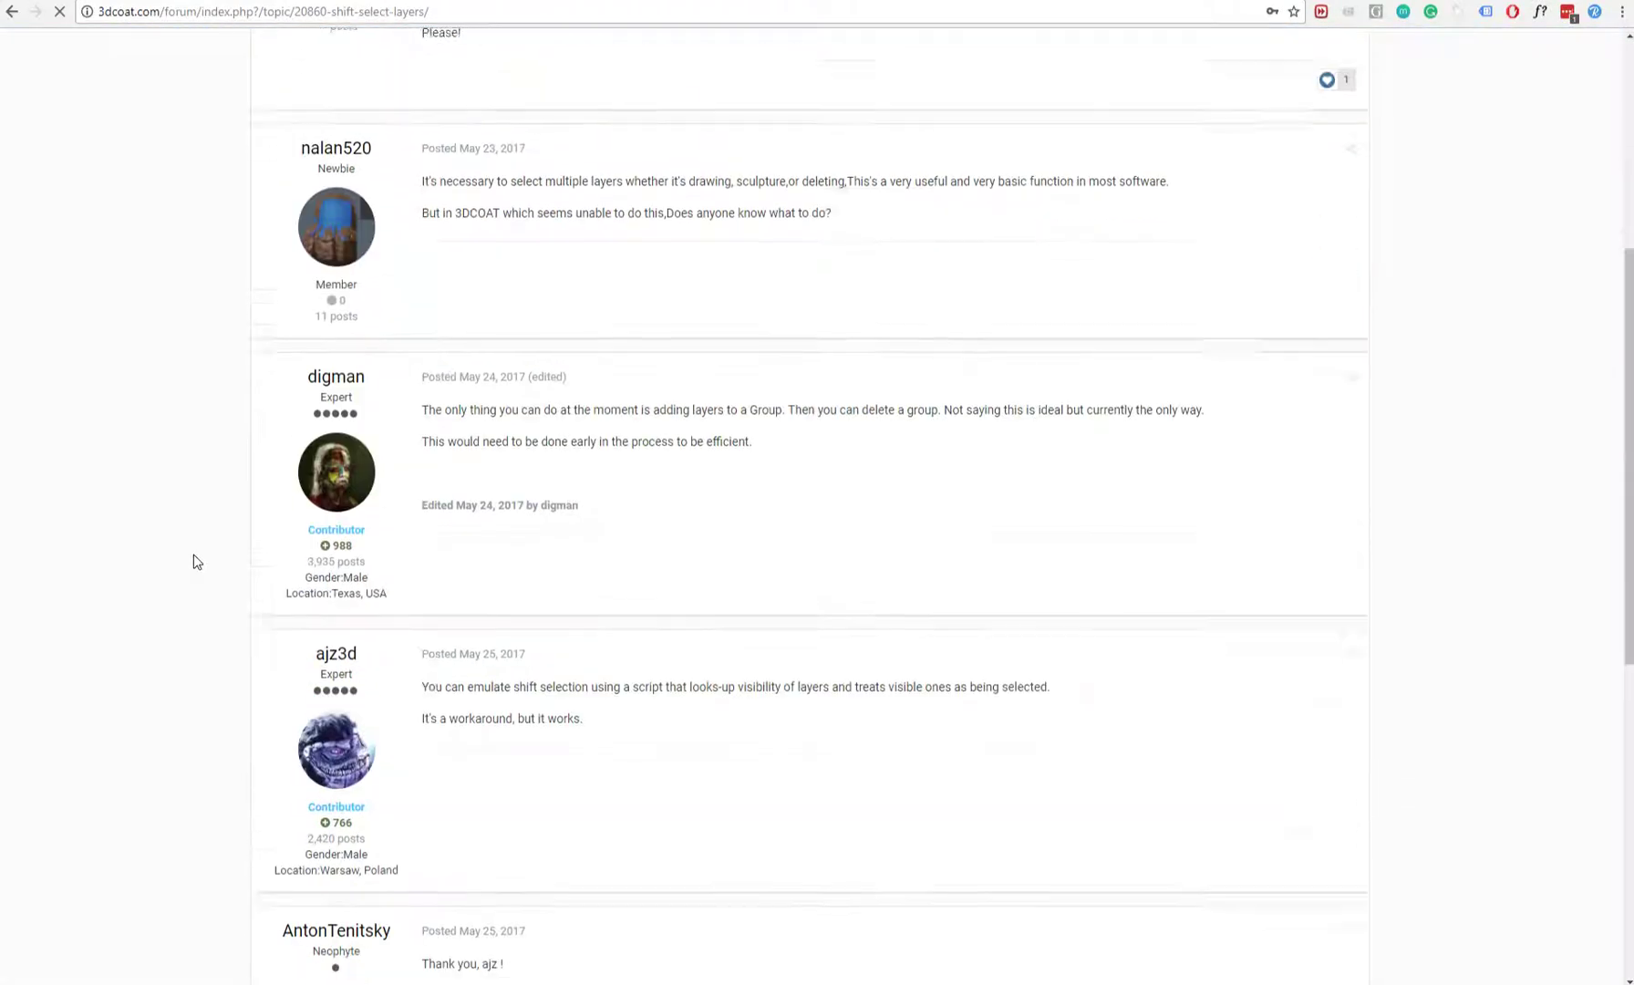
scroll(197, 549, "up", 5)
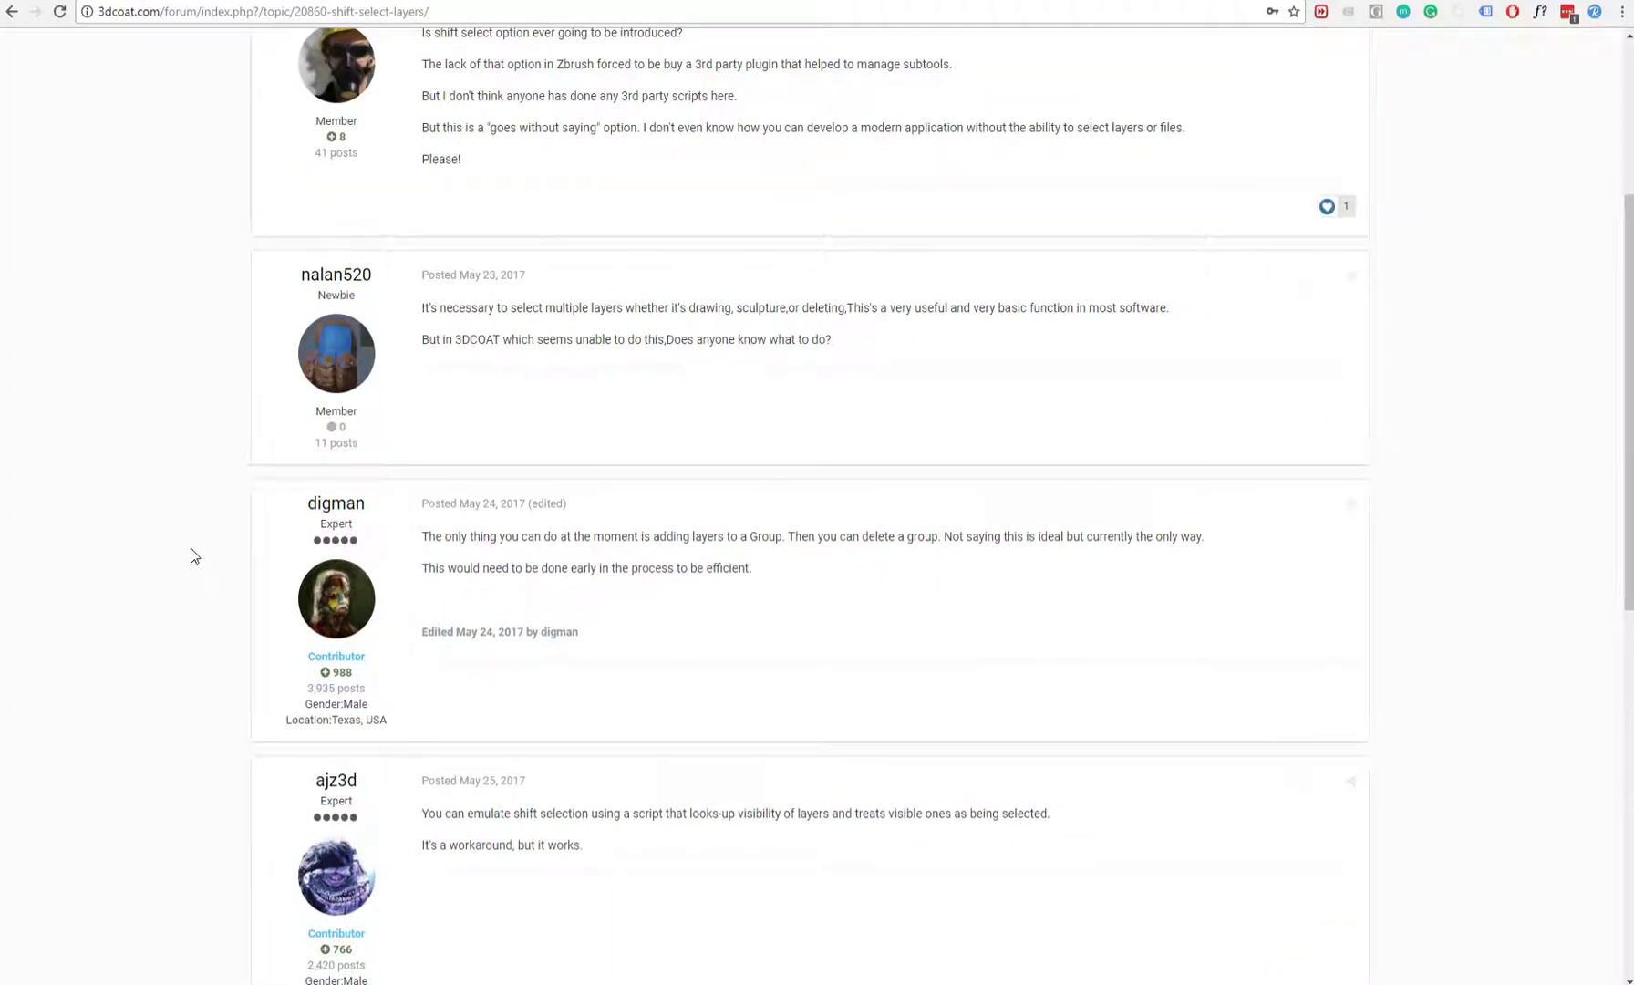
scroll(166, 494, "up", 2)
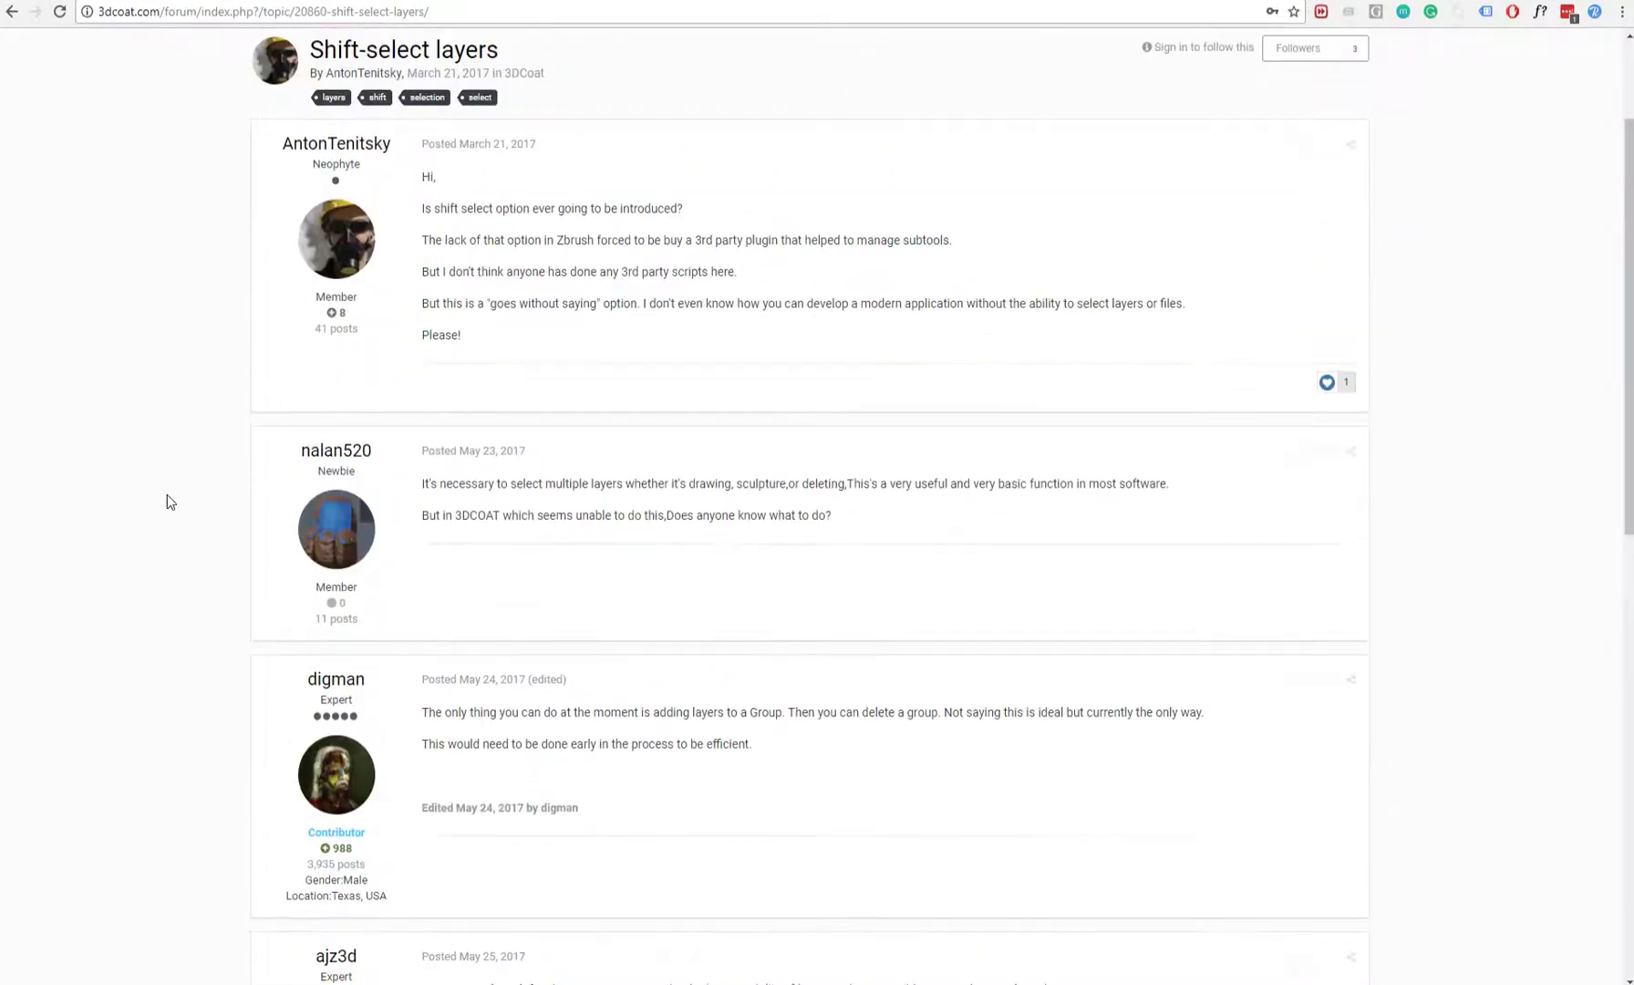
scroll(193, 487, "up", 2)
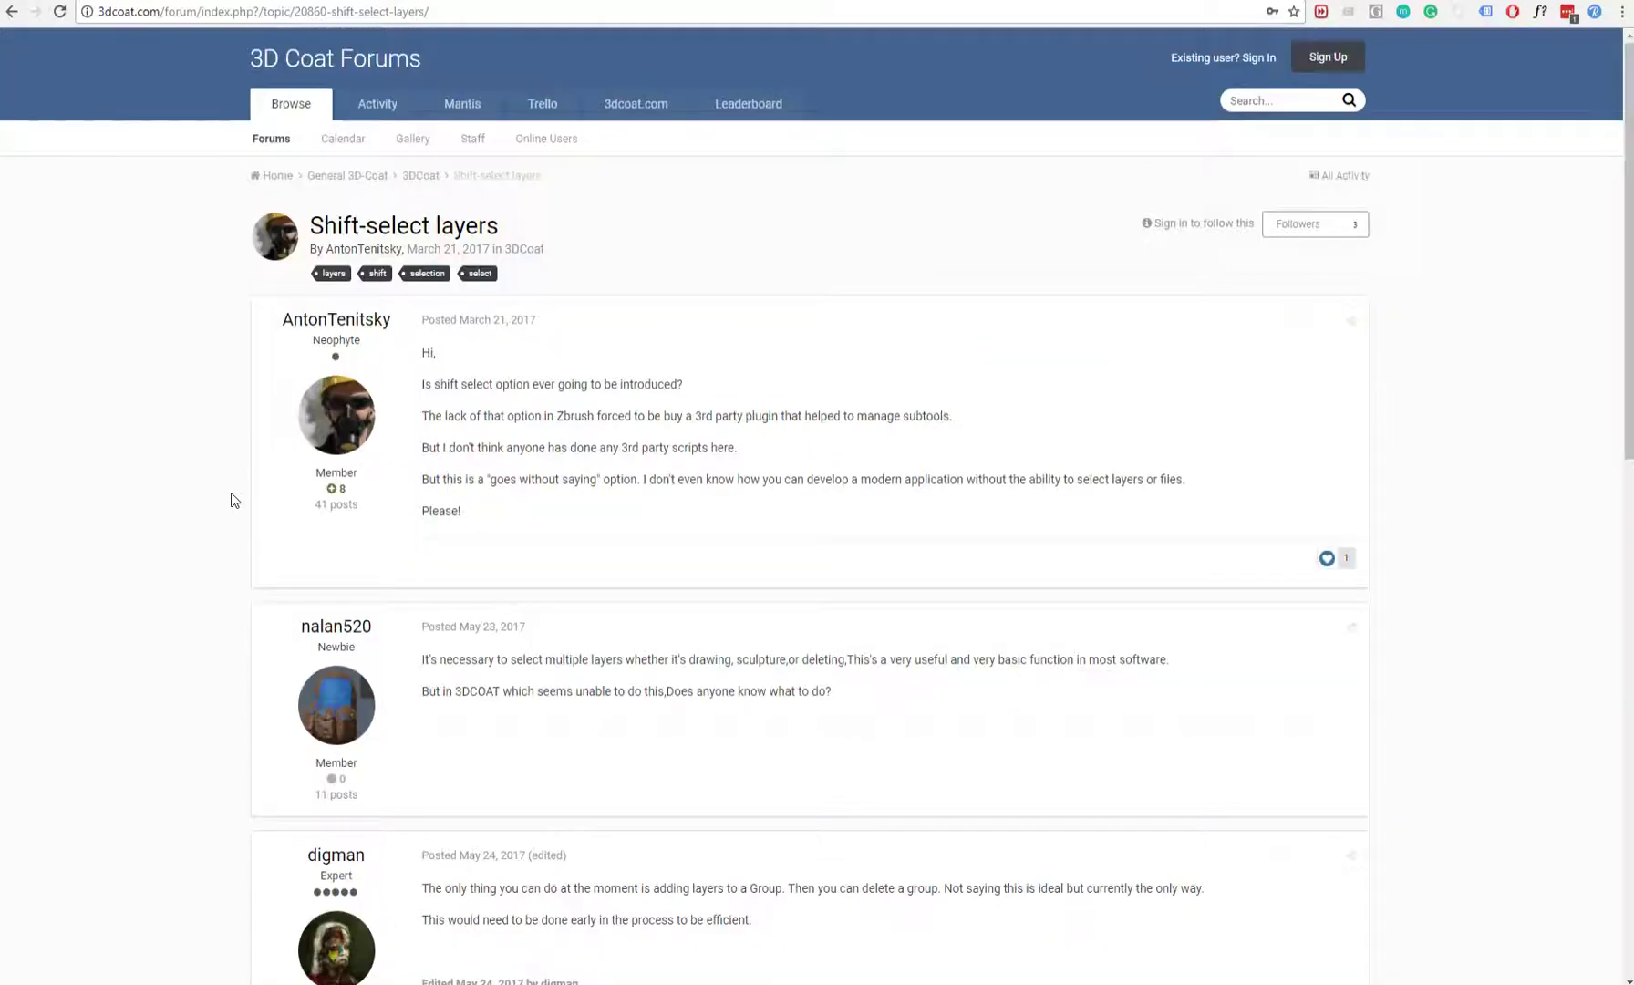
scroll(228, 497, "down", 2)
scroll(226, 501, "down", 1)
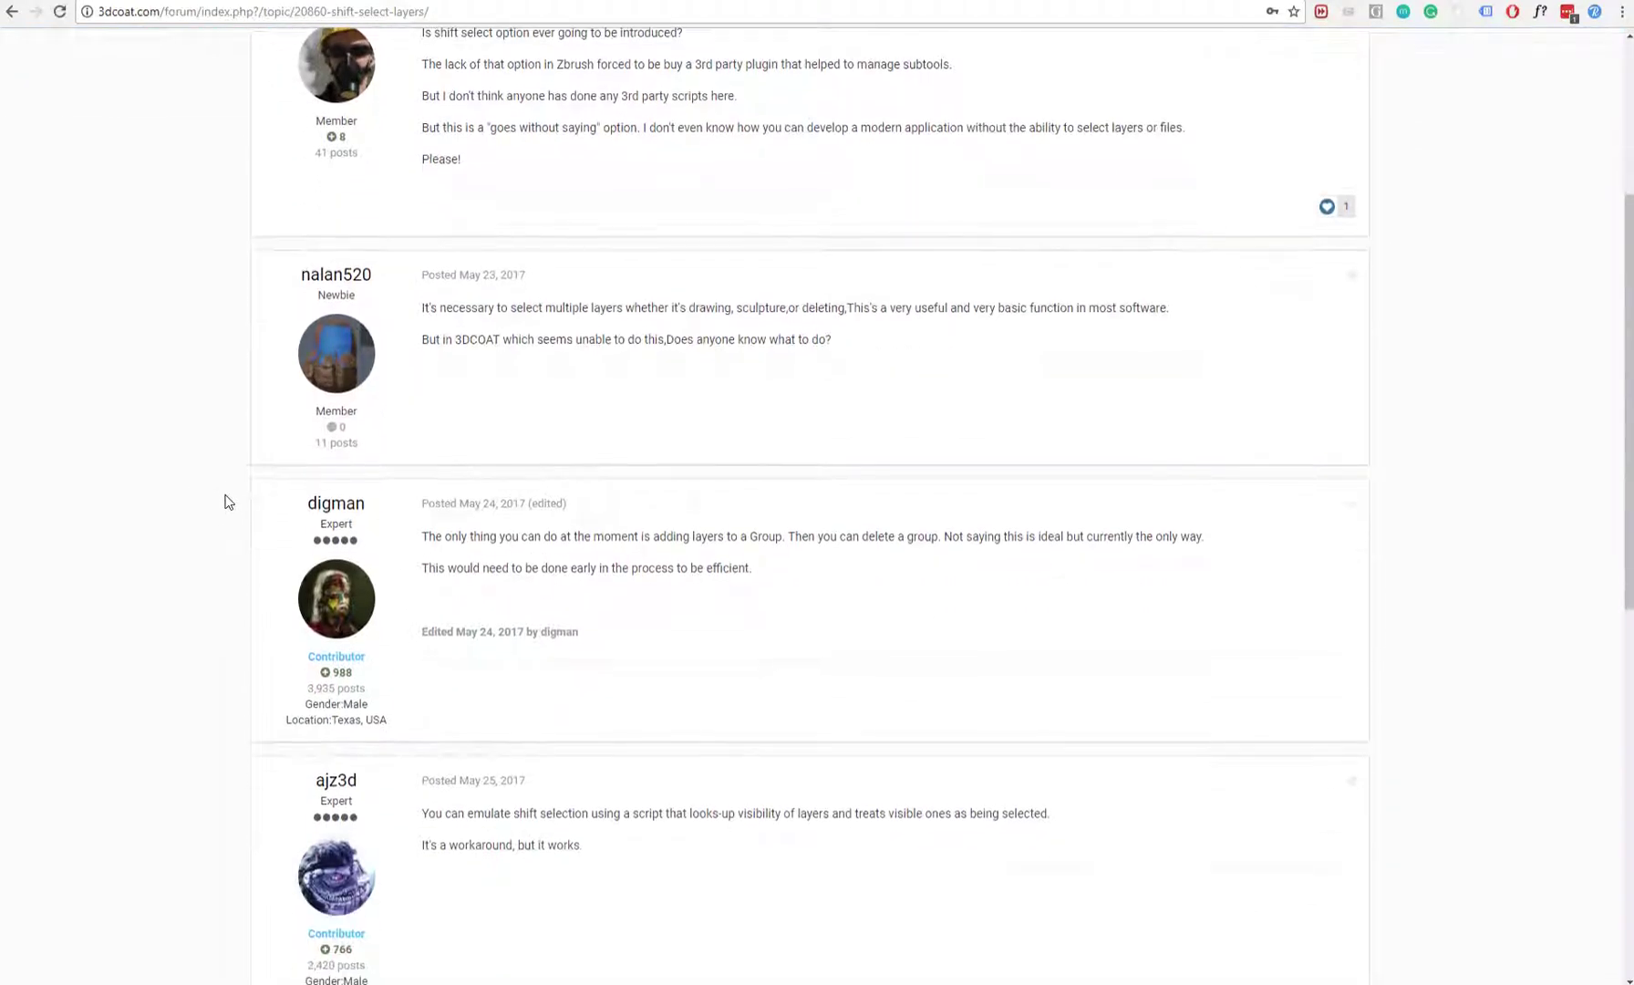
scroll(230, 495, "down", 1)
scroll(223, 583, "down", 2)
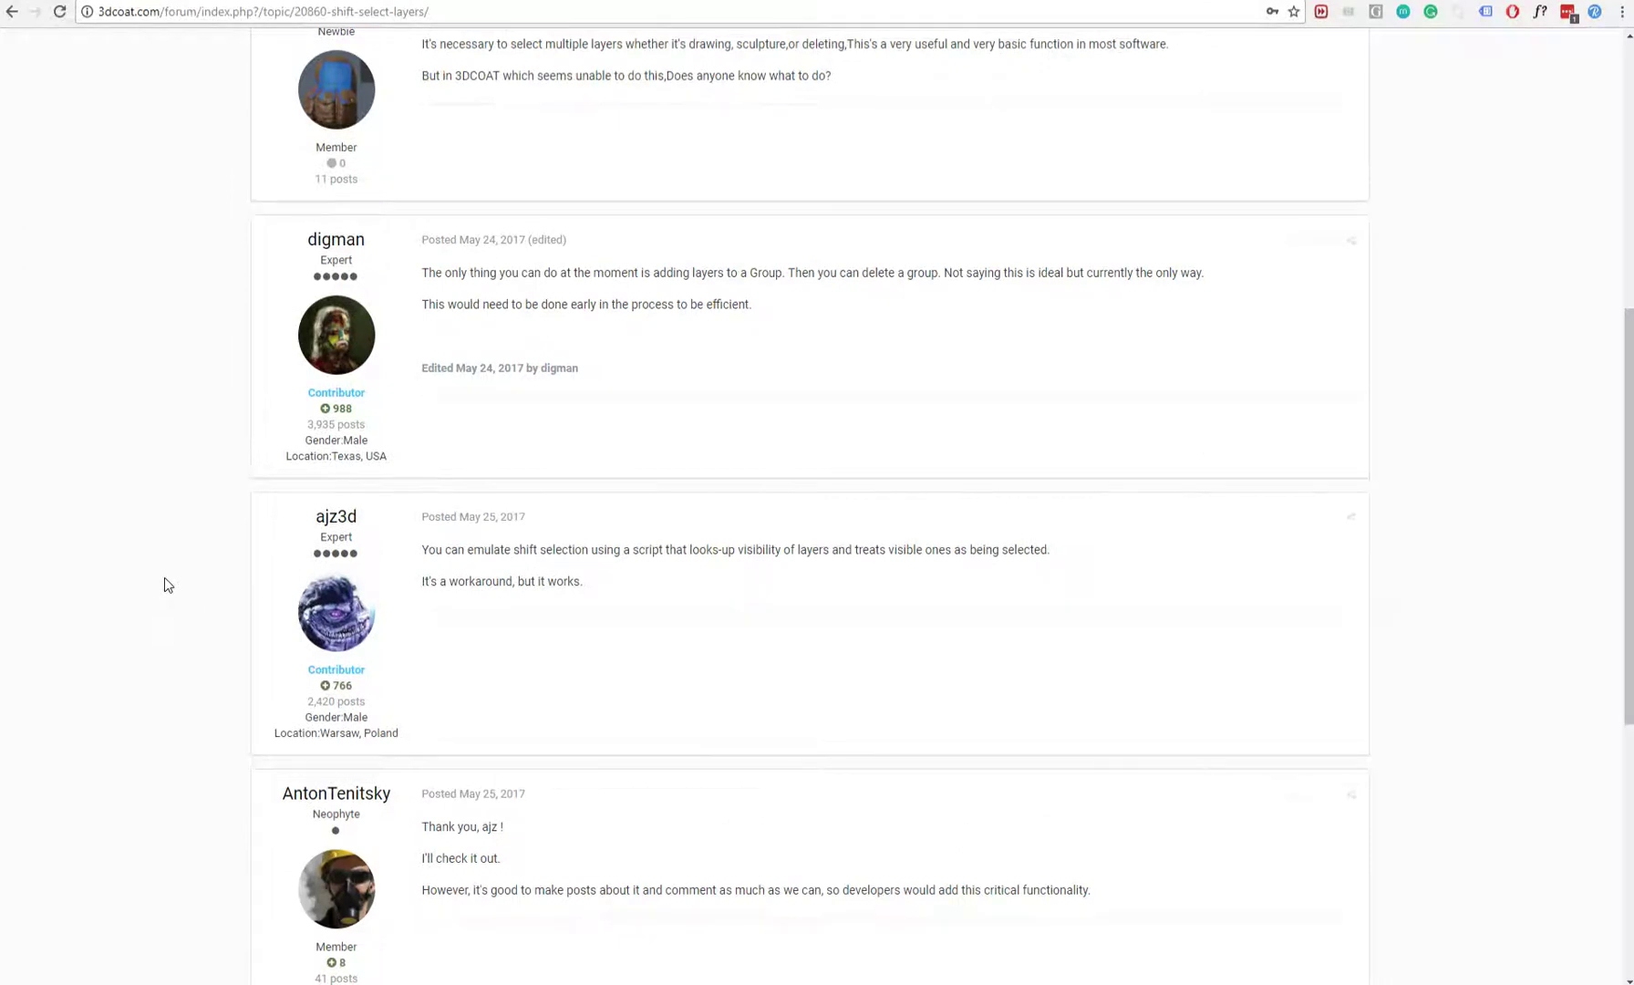
scroll(173, 592, "up", 1)
scroll(182, 598, "up", 1)
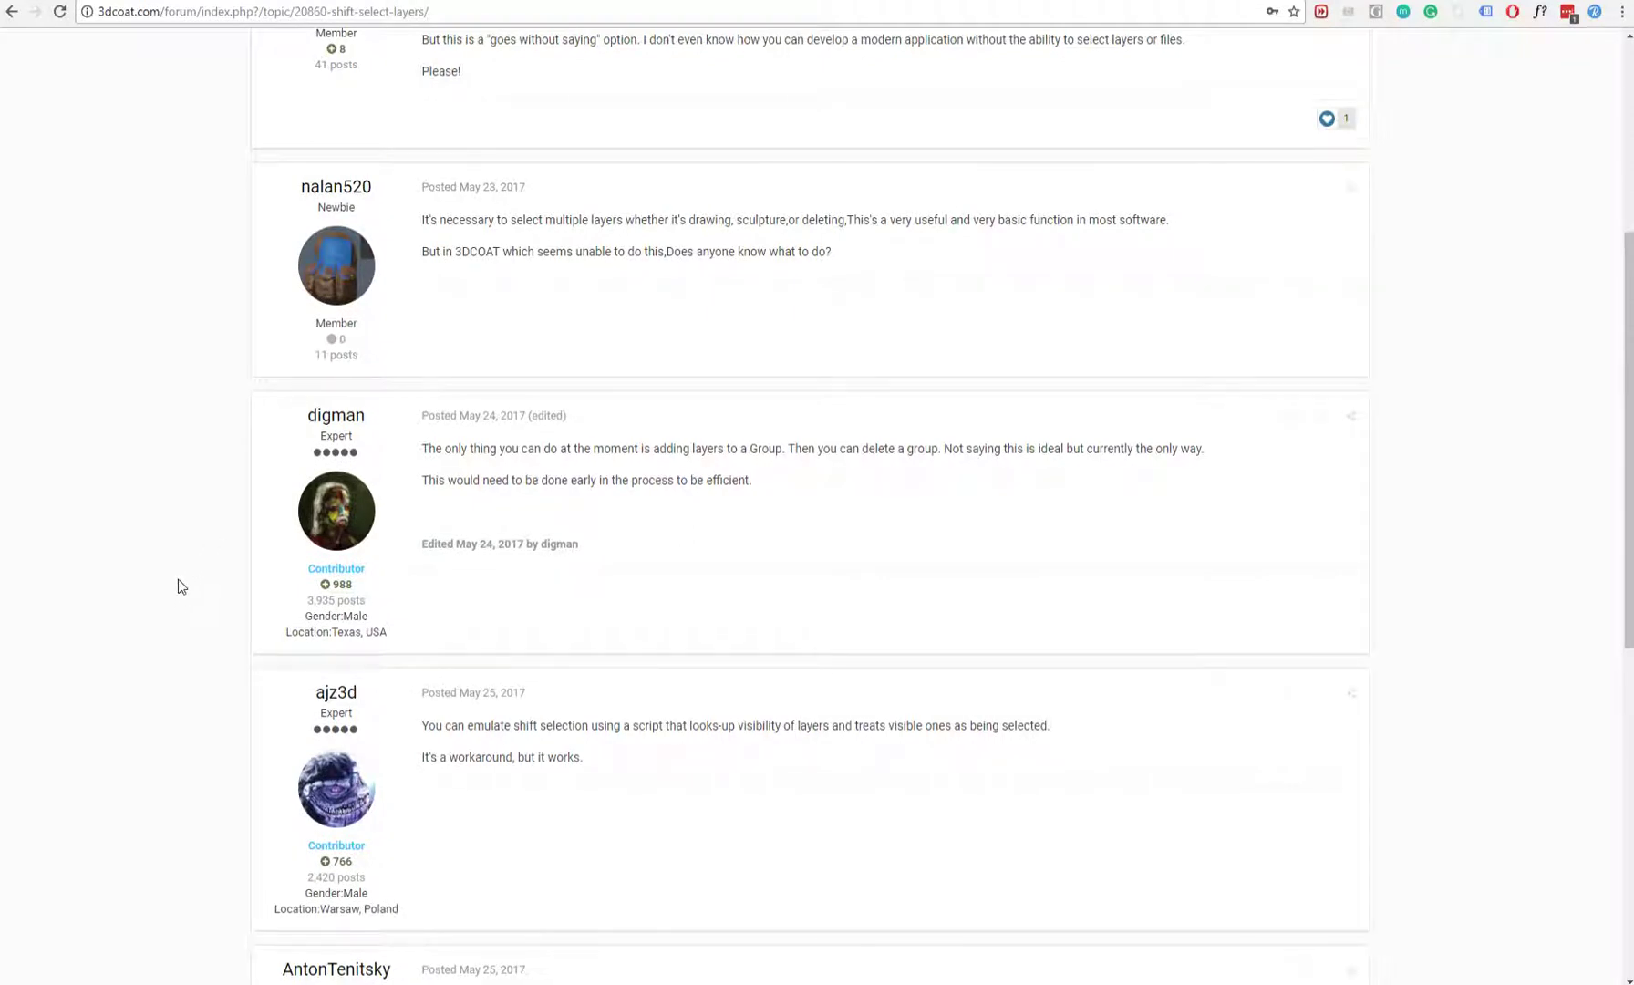
scroll(187, 574, "up", 1)
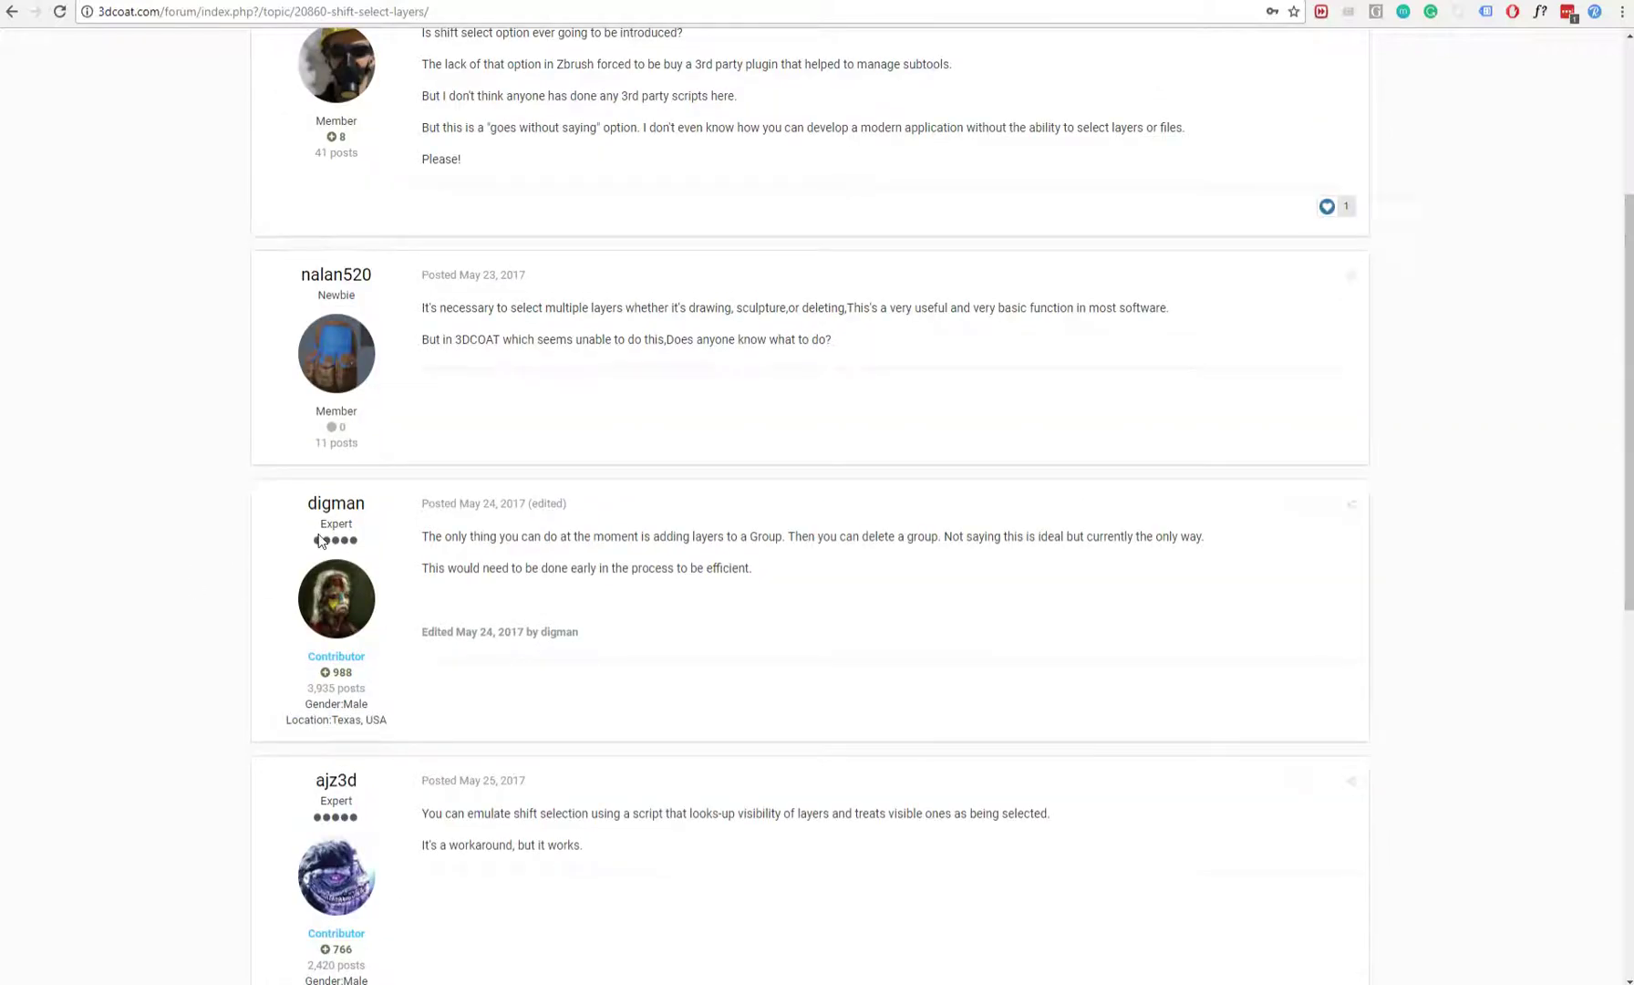
scroll(281, 583, "down", 1)
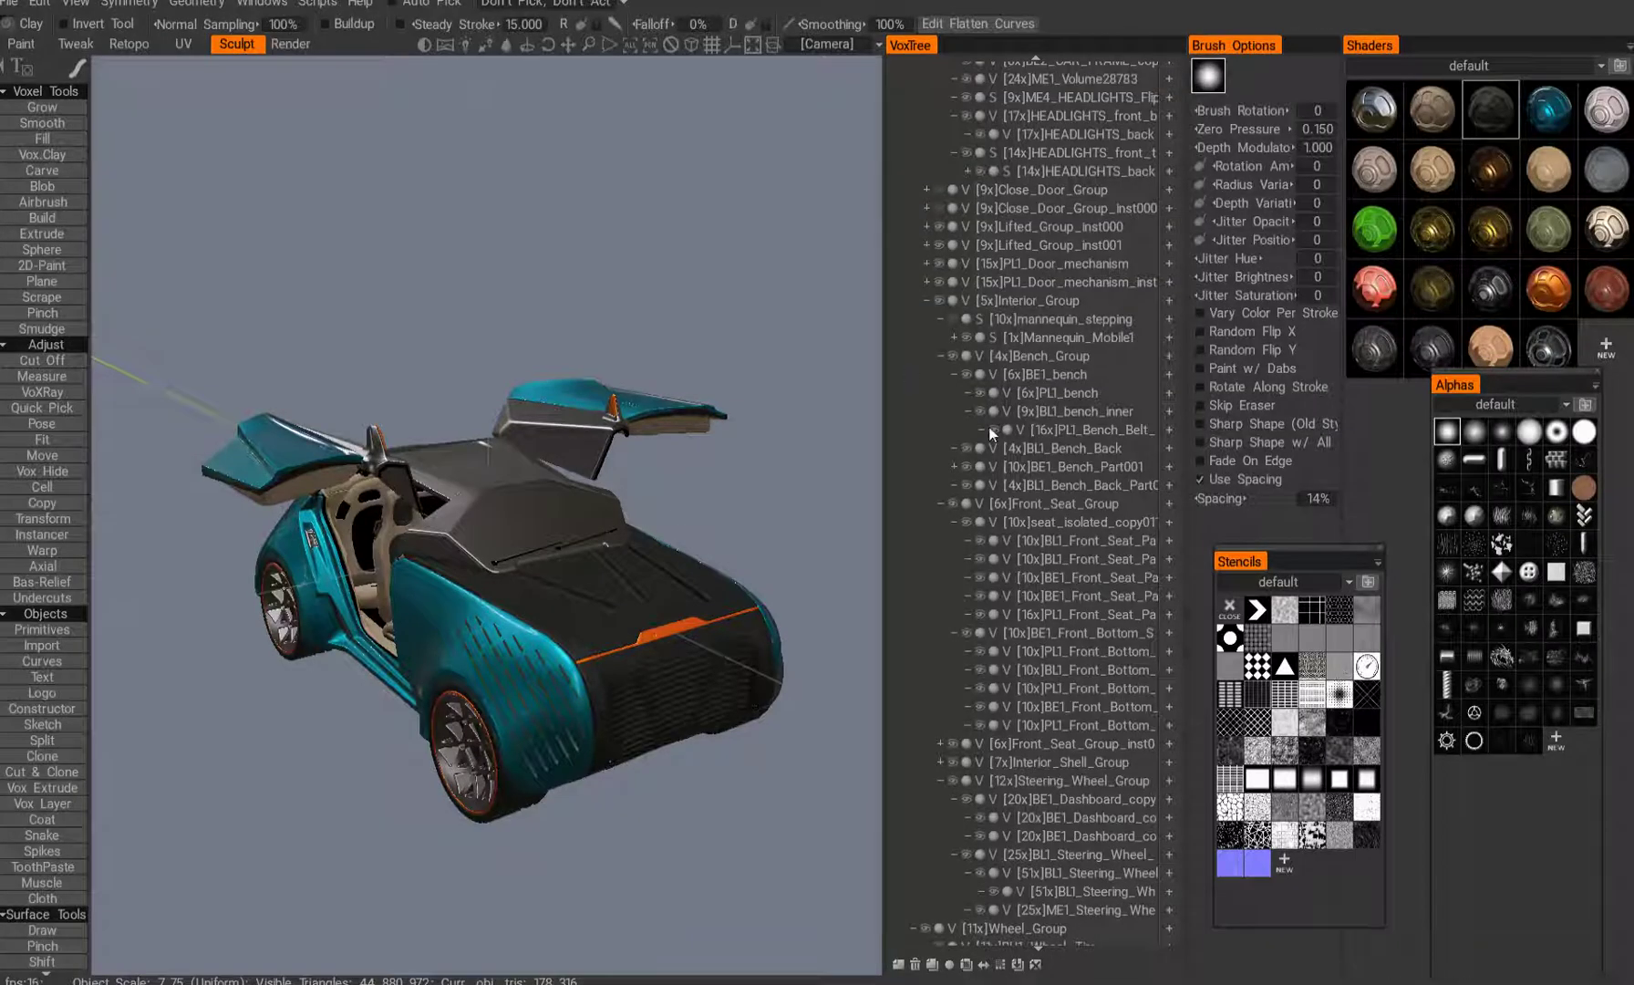
- Back in 3D-Coat, collapse the Trunk, Front_Hood_Group, Car_Frame_Group, Exterior_Group and Interior_Group branches in the layer tree
scroll(1037, 462, "up", 8)
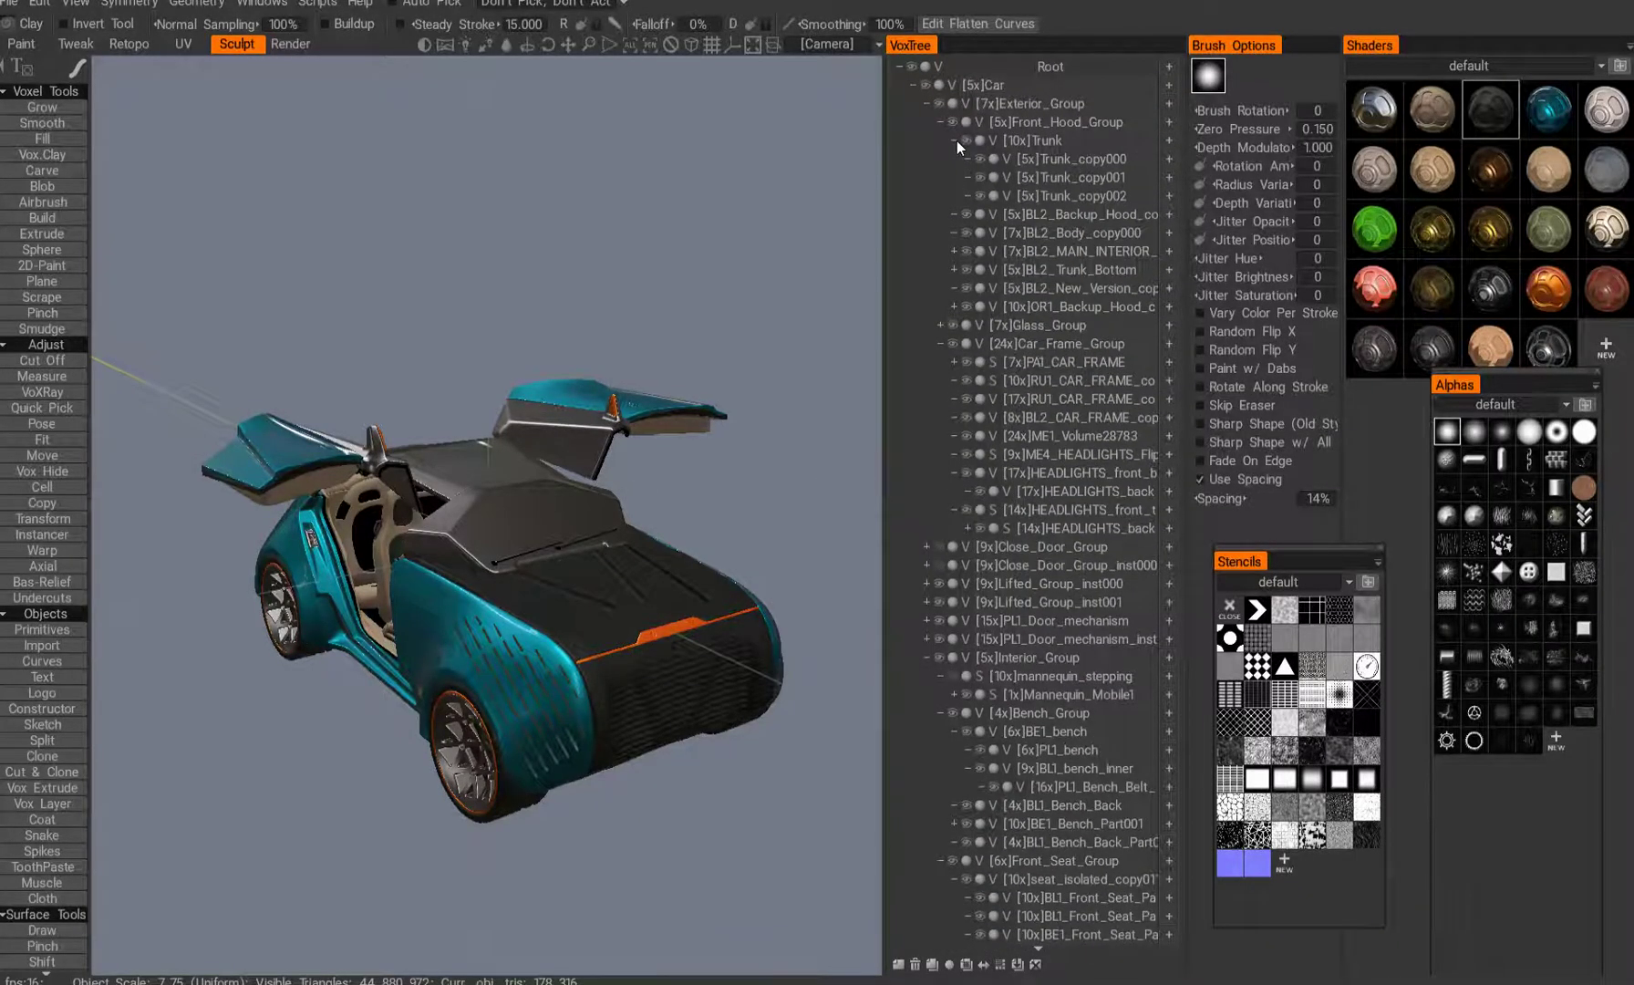
left_click(953, 141)
left_click(941, 121)
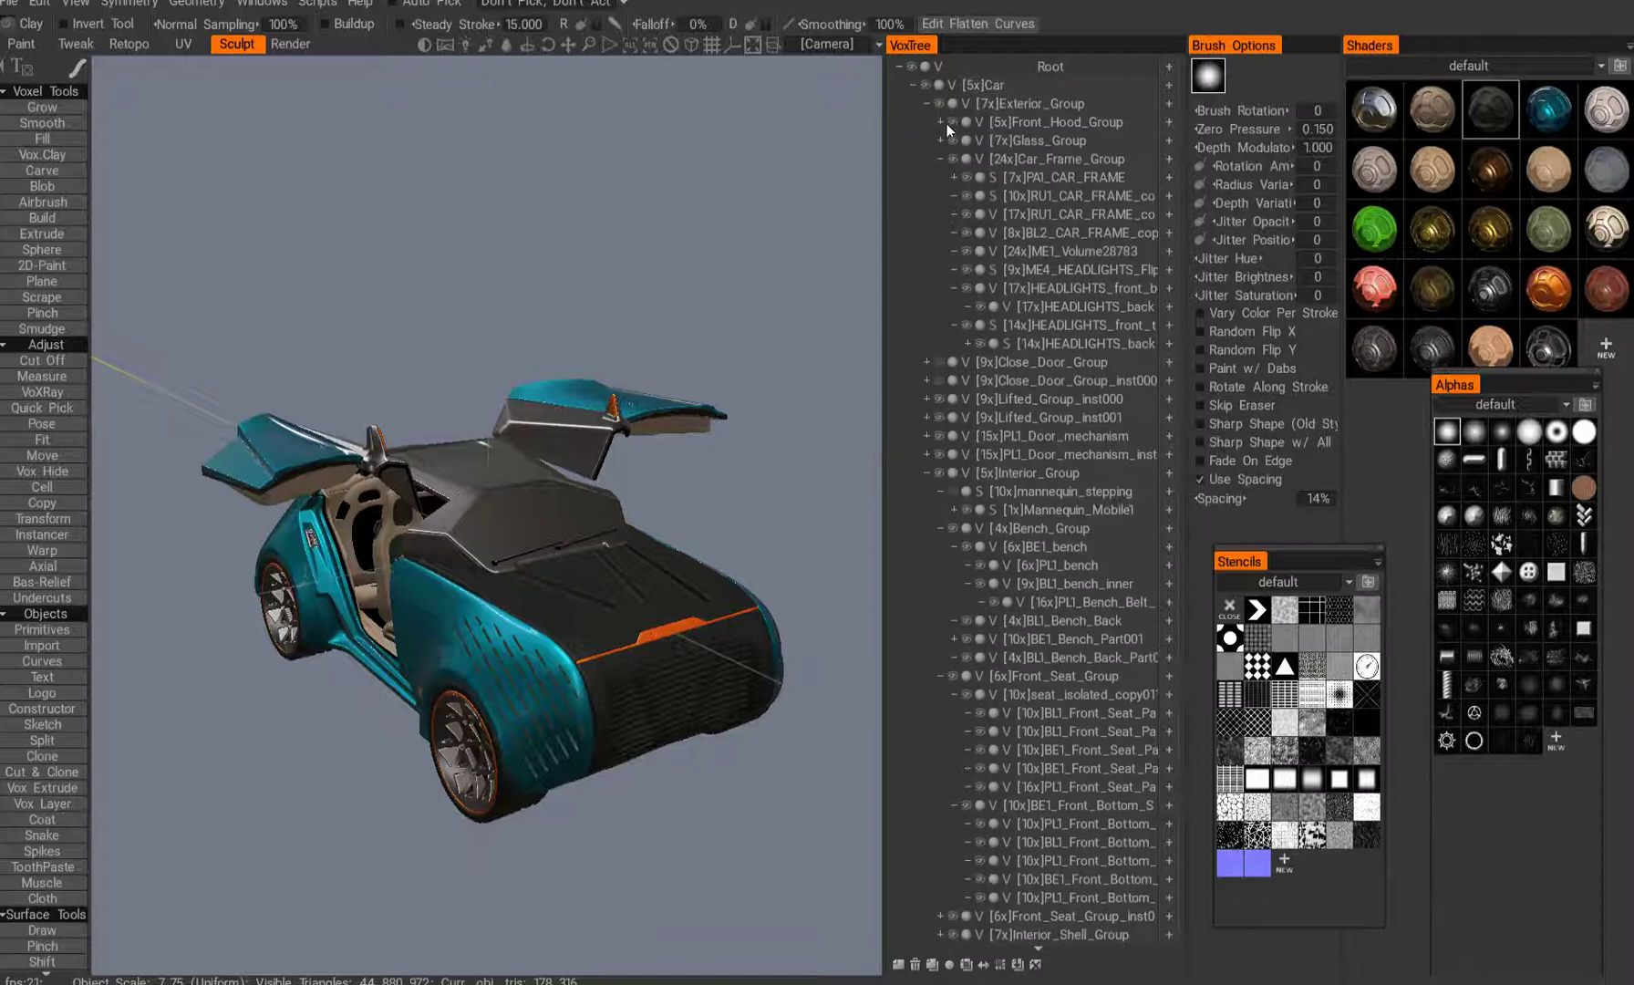
left_click(941, 159)
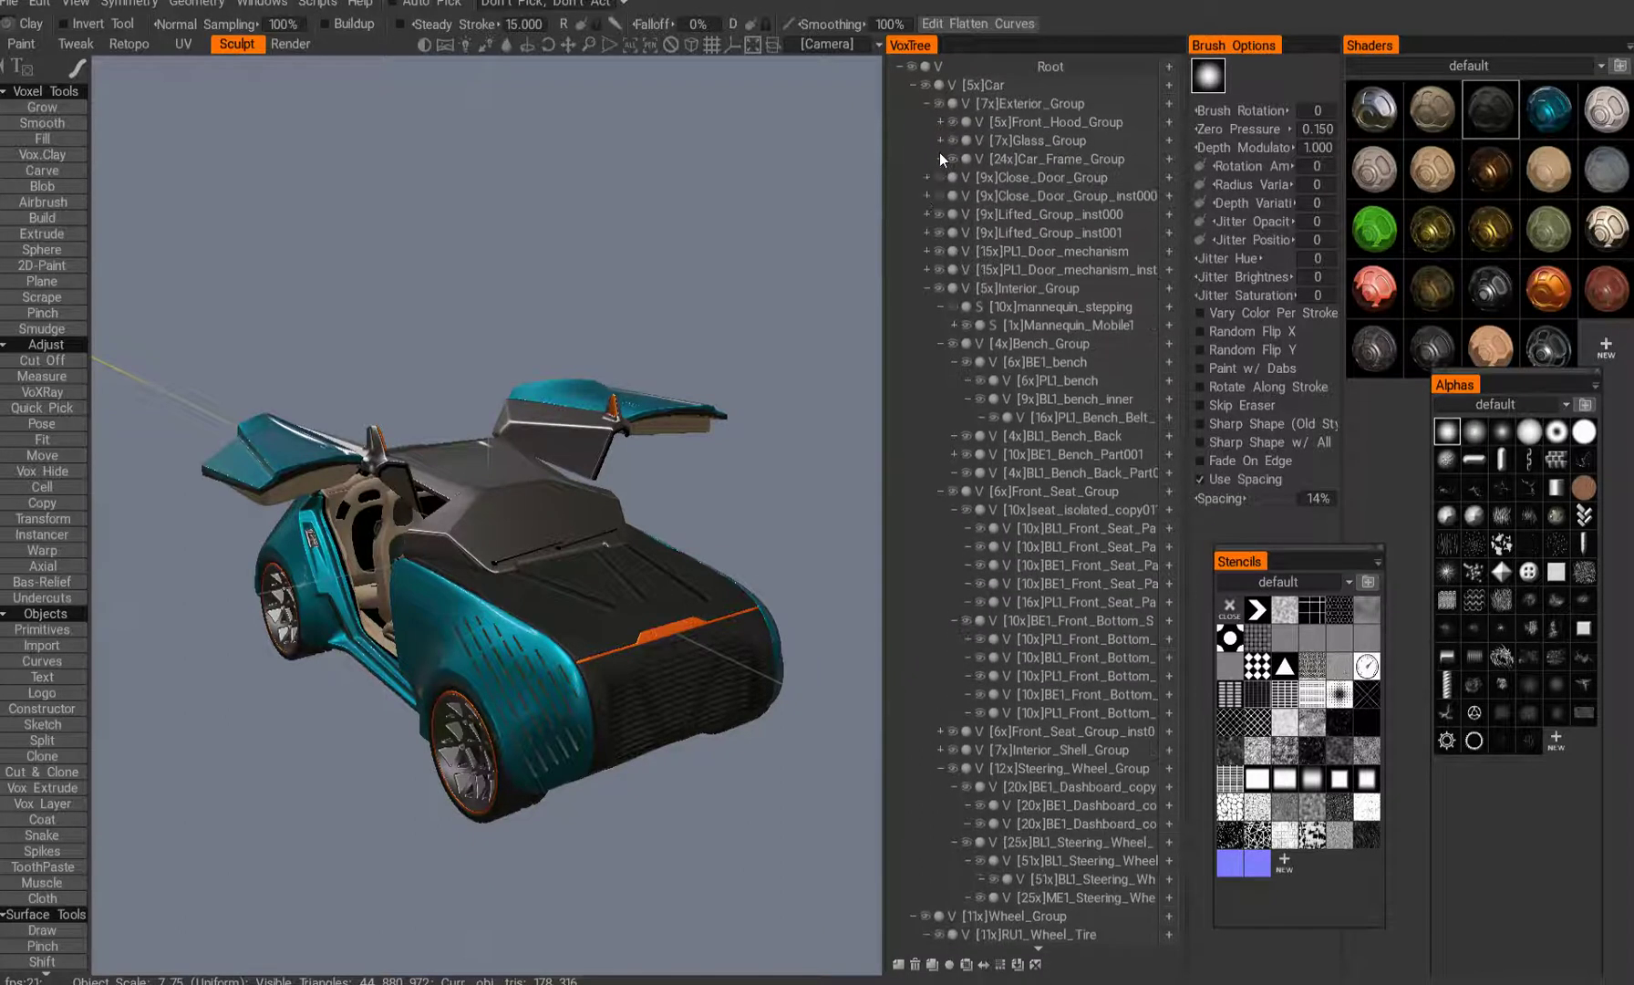
left_click(927, 102)
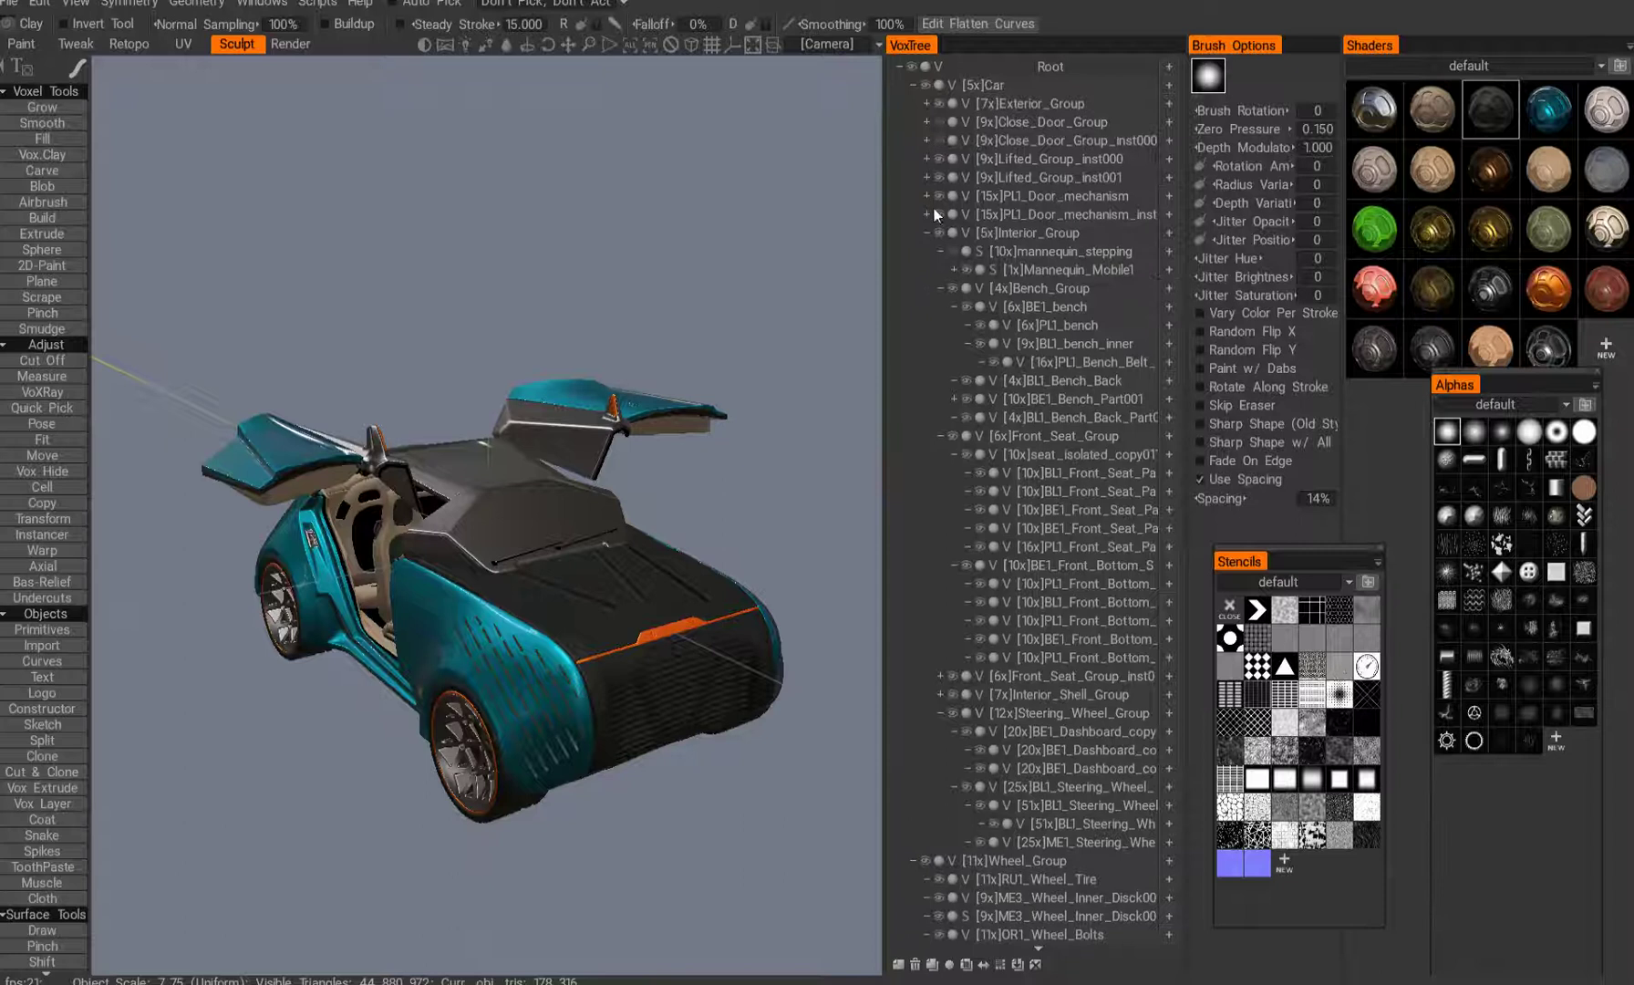
left_click(926, 234)
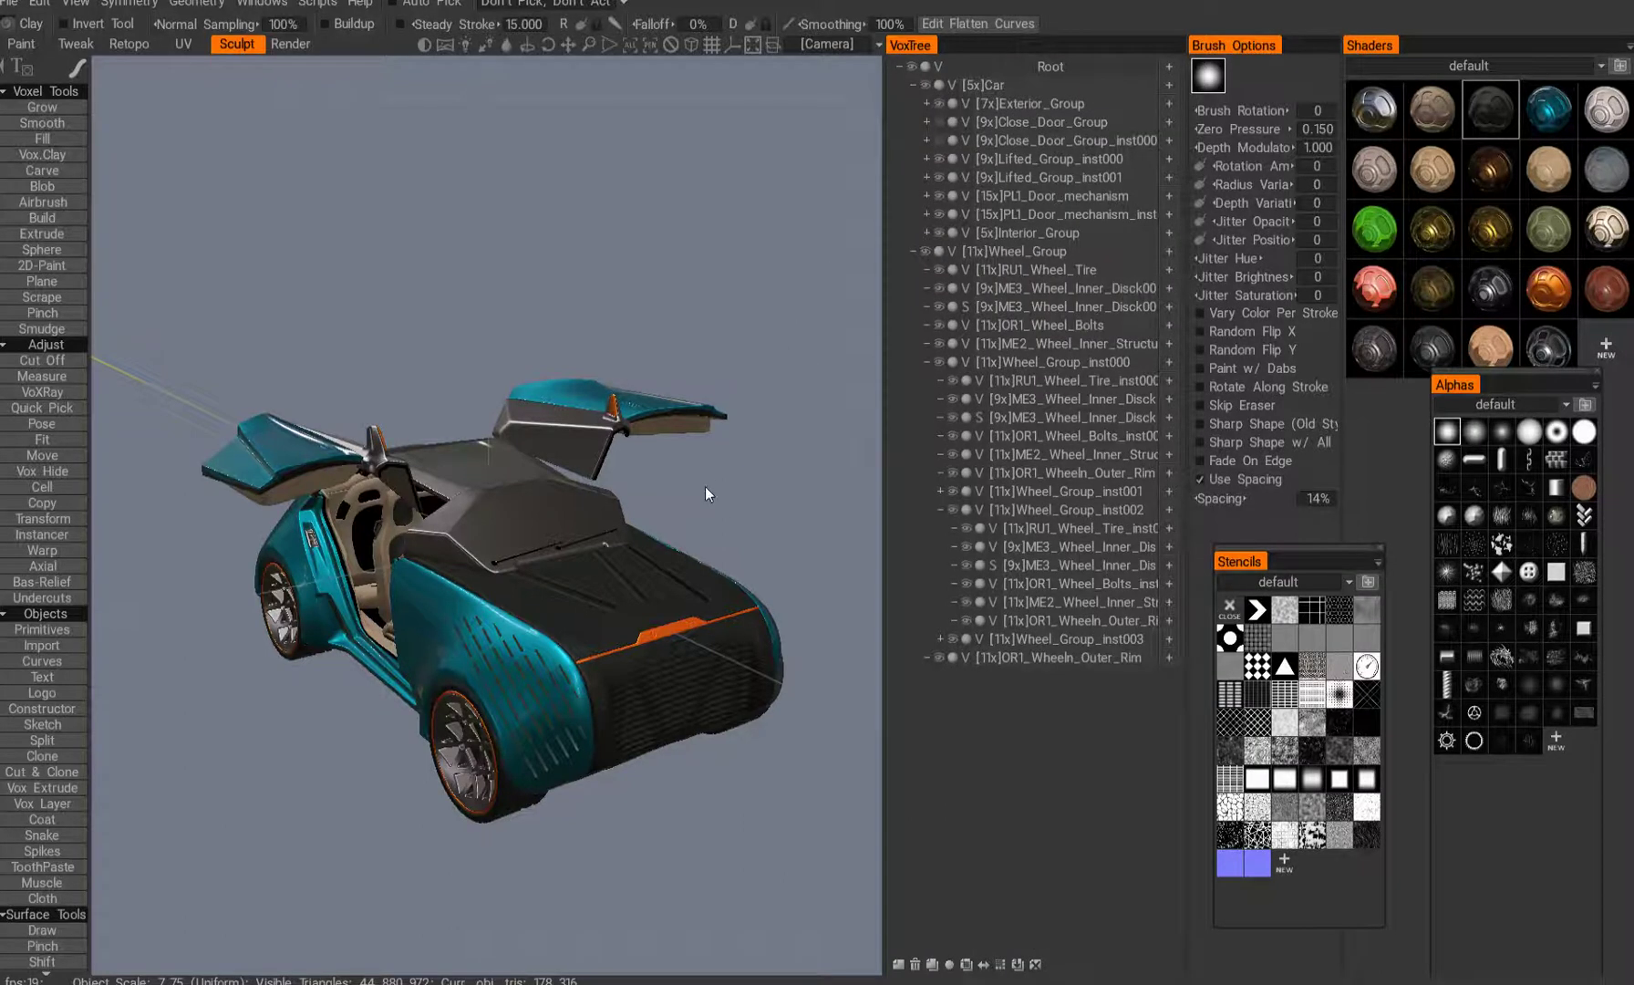
- Pick the car's front glass layer GL2_glass_cut_copy001 from the model and isolate it by hiding all other layers
left_click_drag(705, 486, 620, 504)
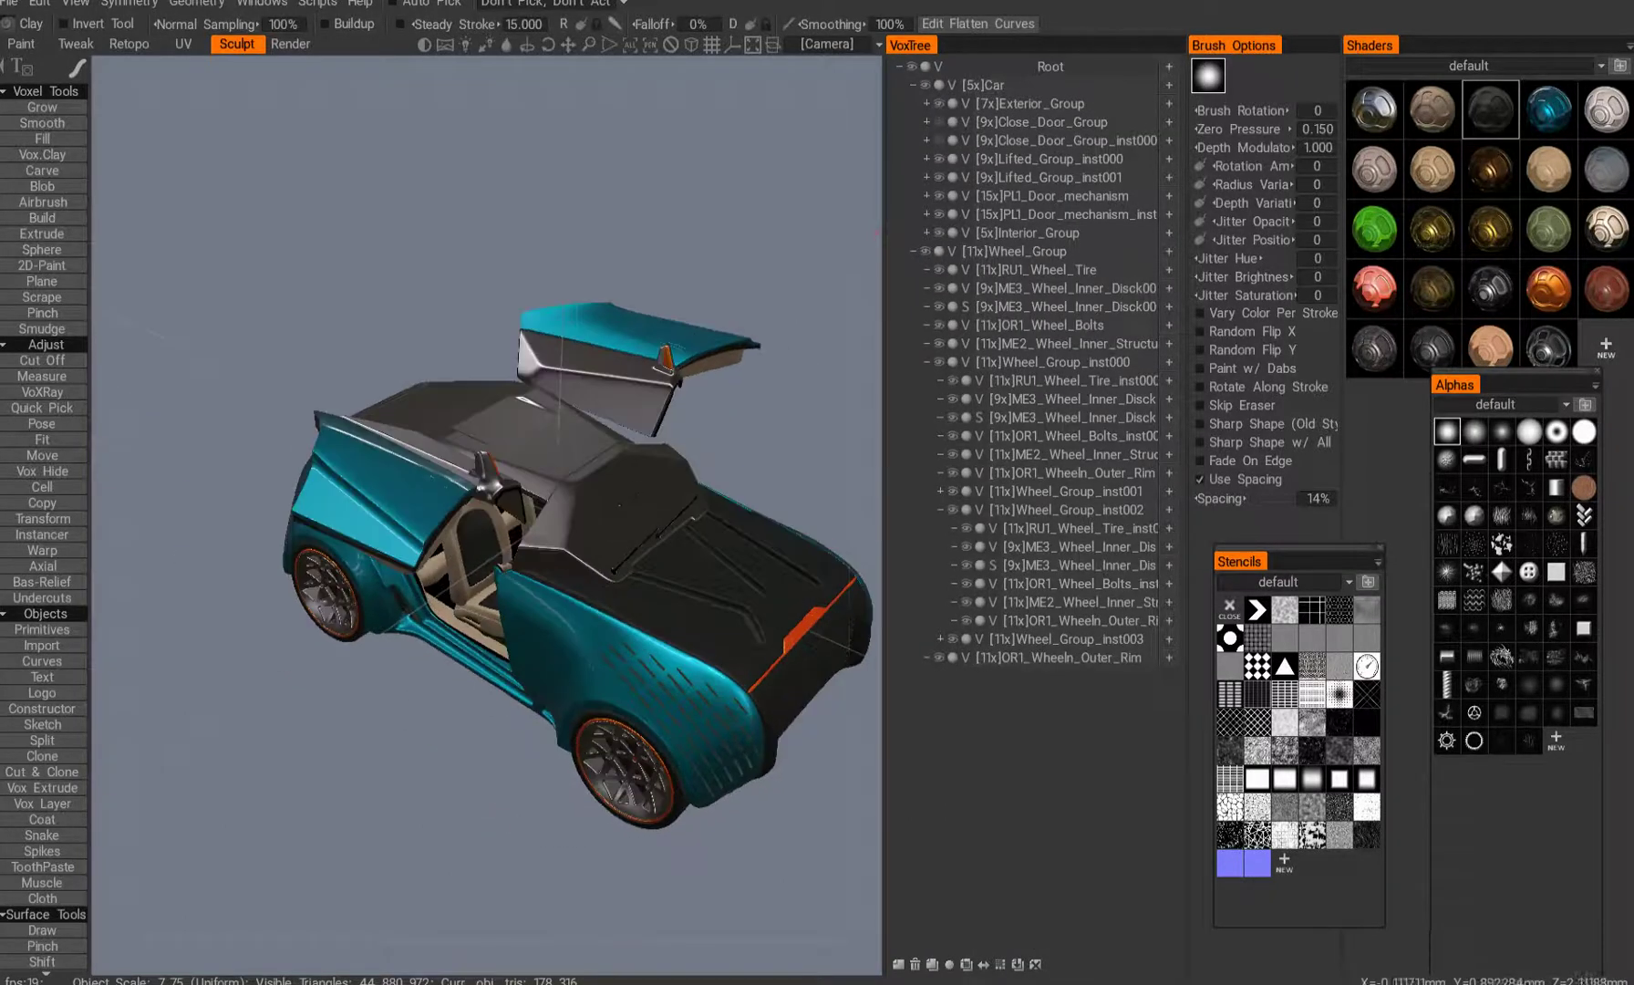
key("h")
left_click_drag(748, 427, 686, 424)
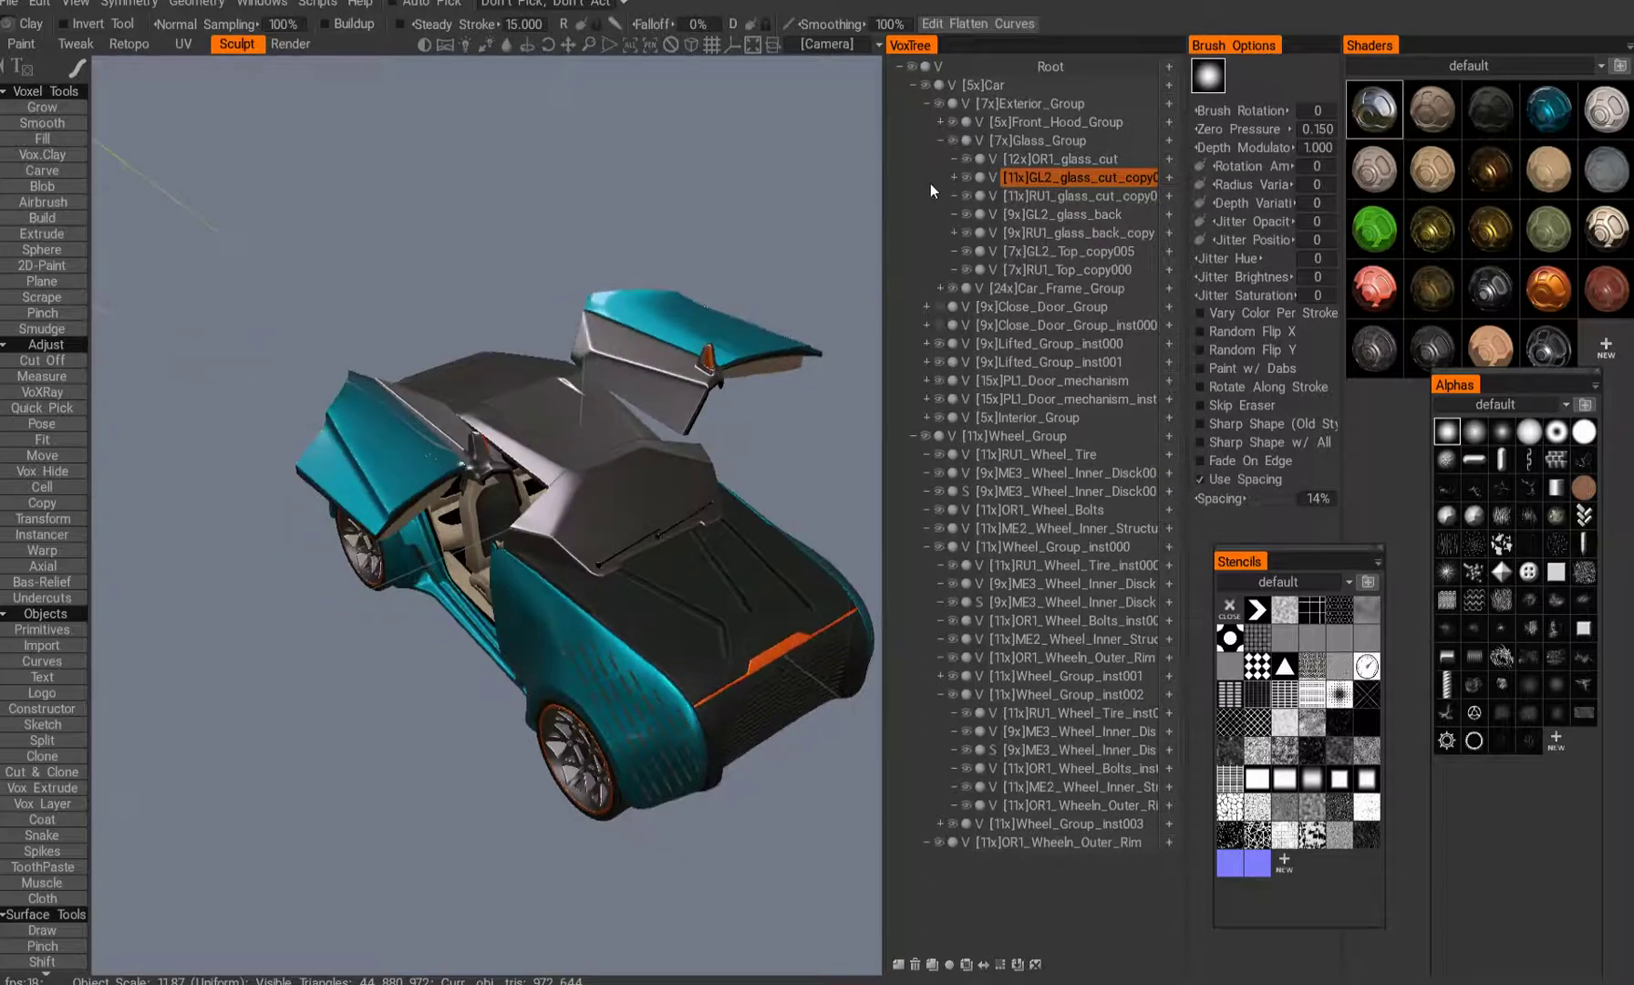
left_click(964, 177, "alt")
left_click_drag(803, 366, 714, 441)
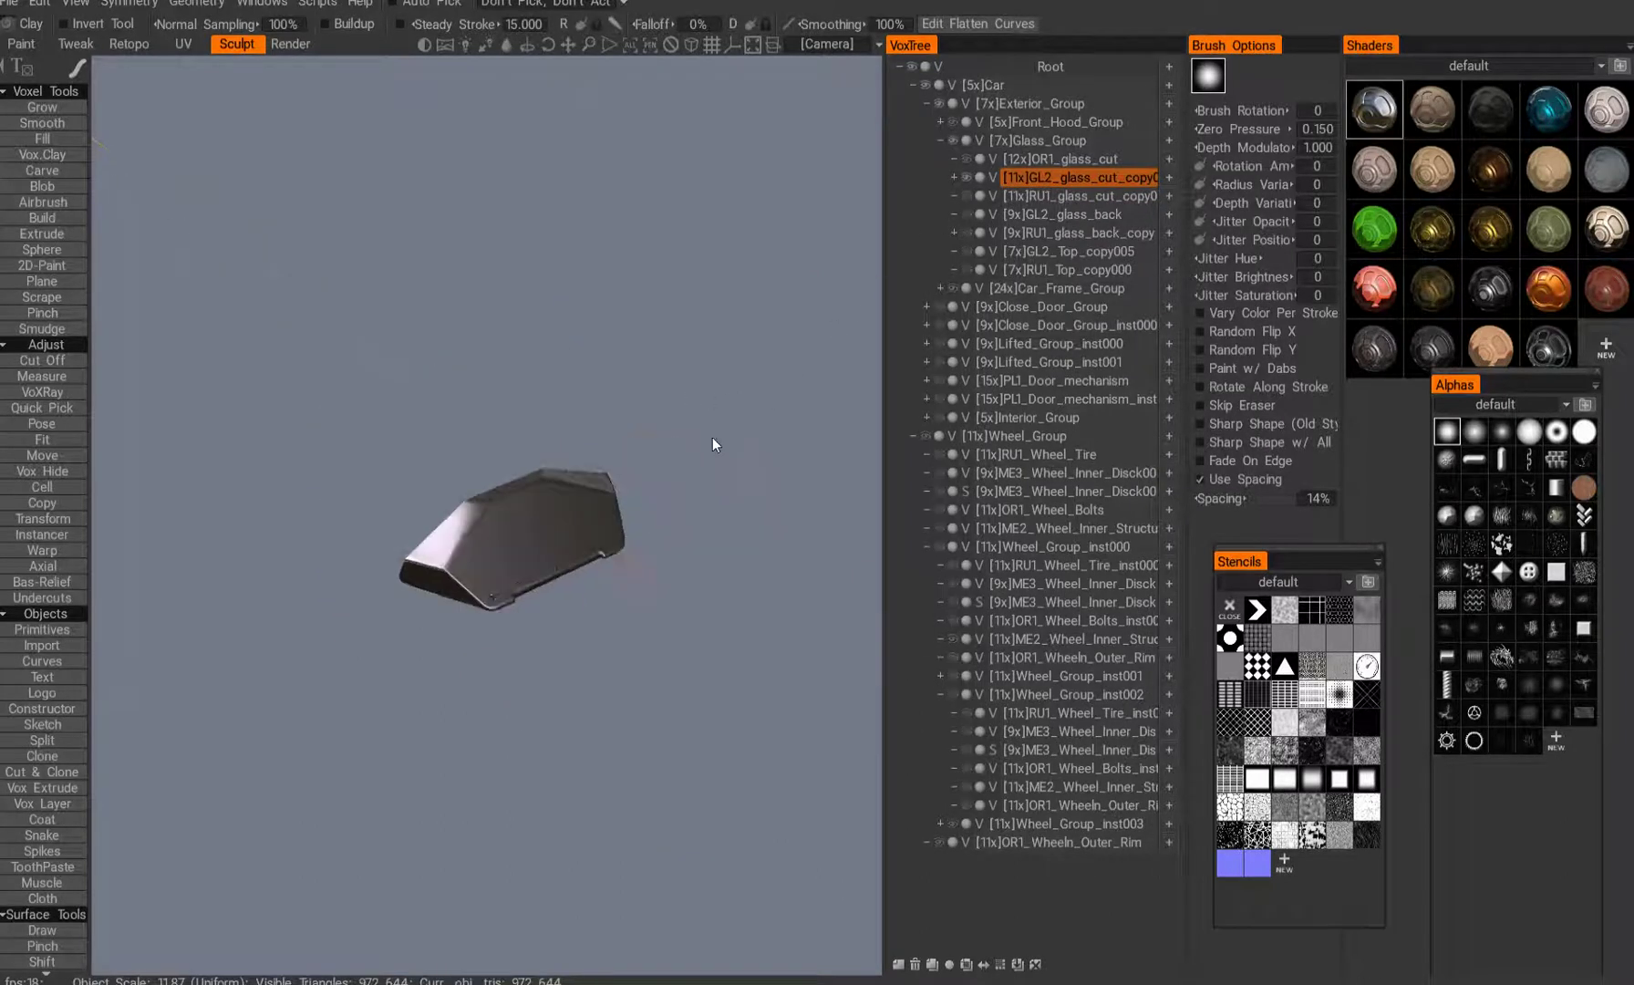
scroll(719, 490, "up", 10)
scroll(721, 493, "down", 6)
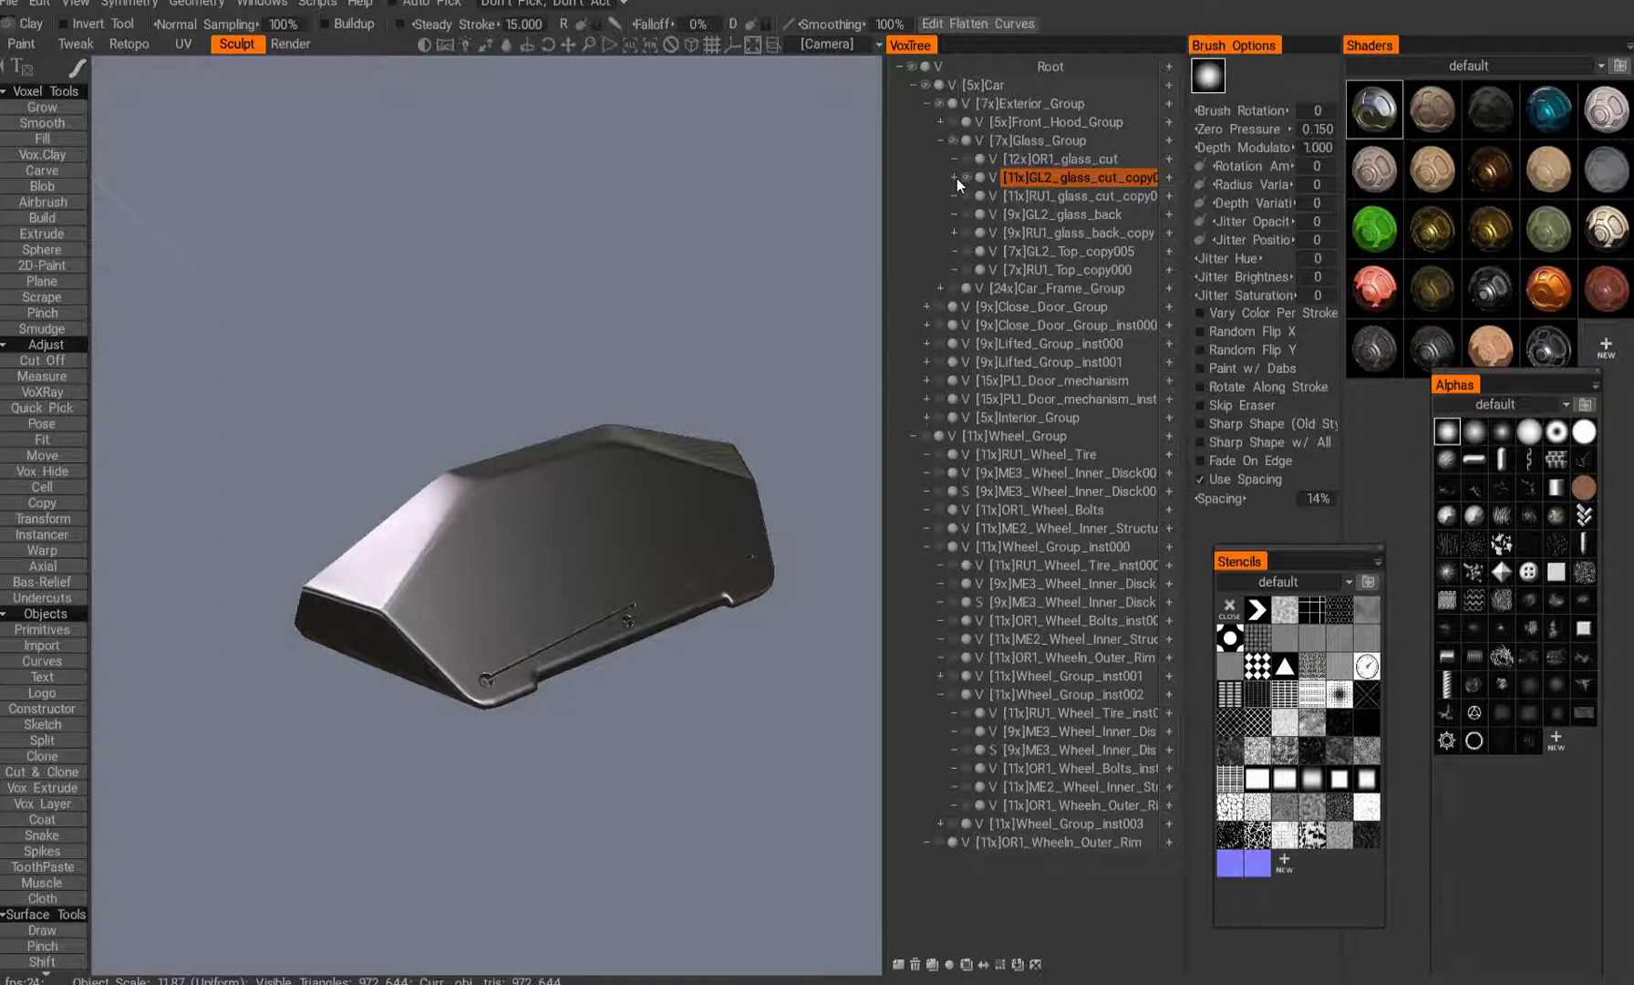
- Expand the sublayers of GL2_glass_cut_copy001, widen the layer tree to fit full names, and keep that parent layer selected
left_click(954, 178)
left_click_drag(735, 255, 657, 306)
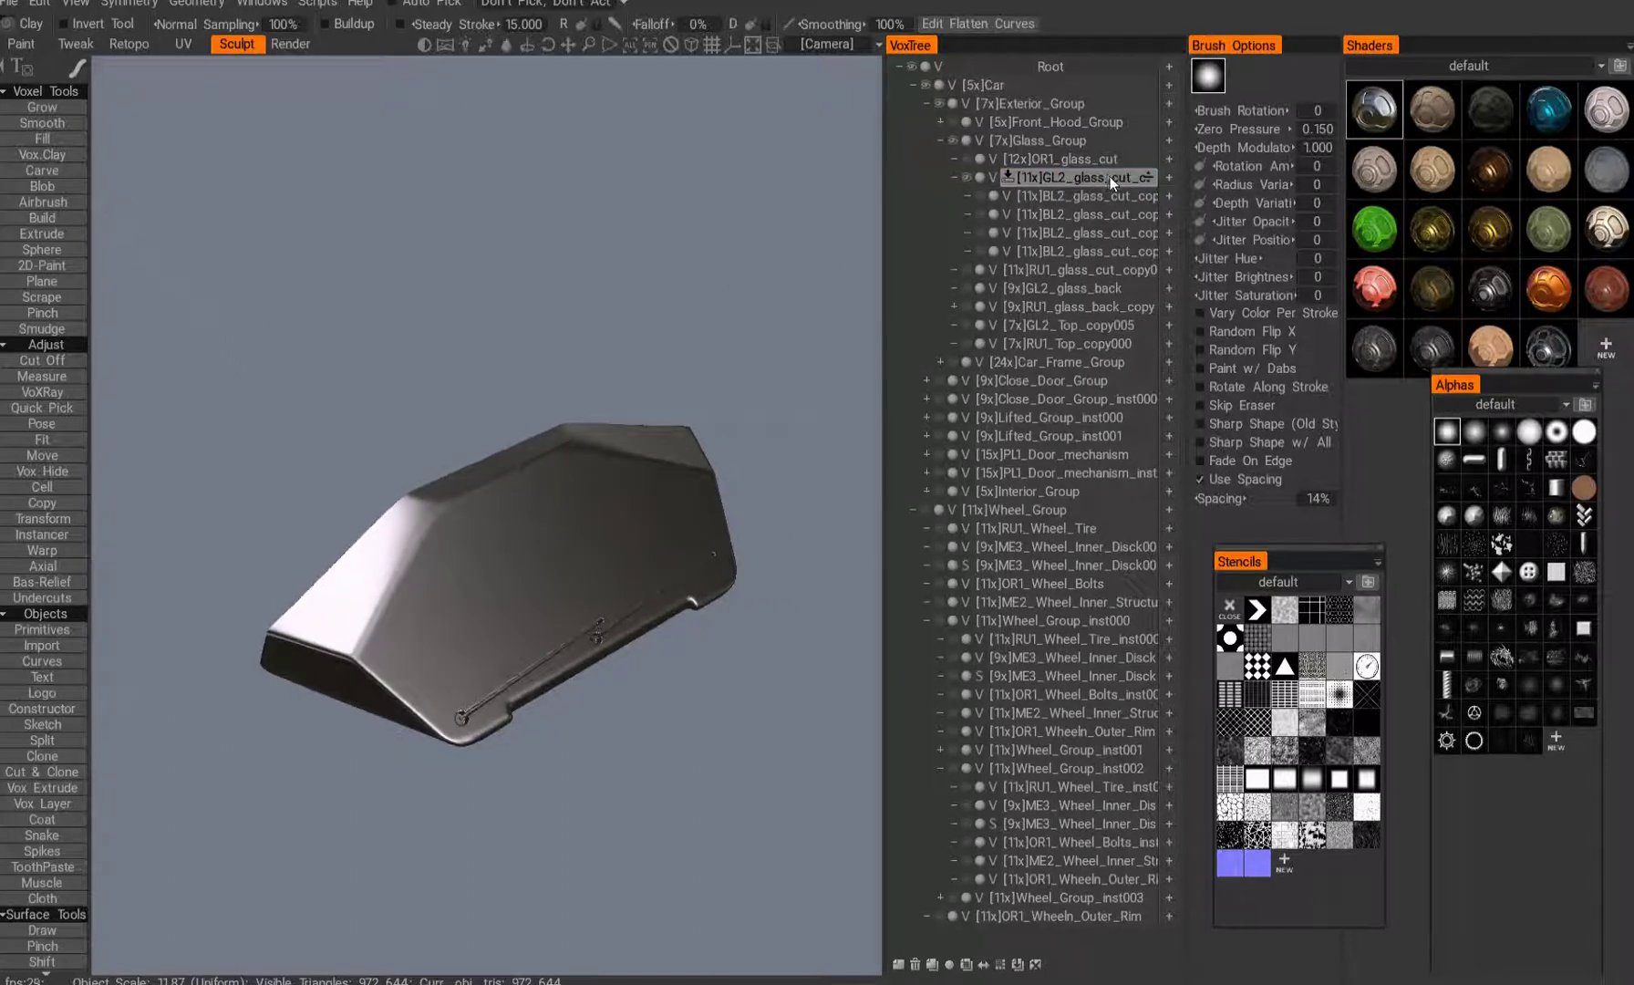
left_click(992, 188)
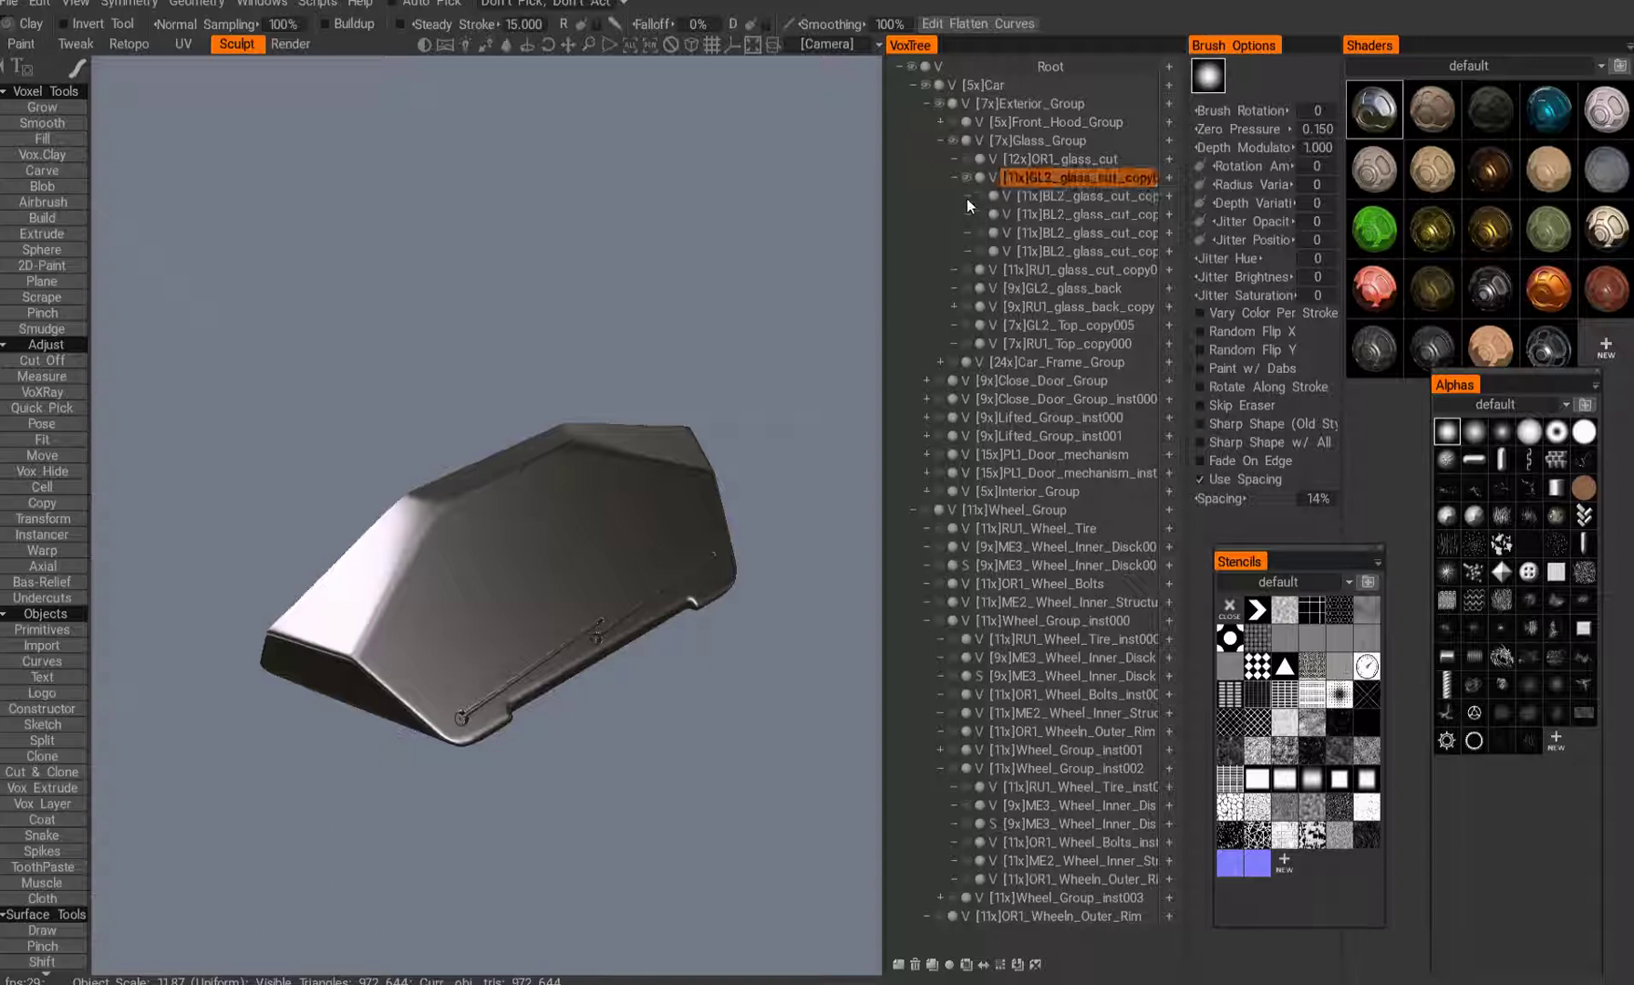
left_click_drag(883, 199, 829, 208)
middle_click_drag(766, 301, 817, 213)
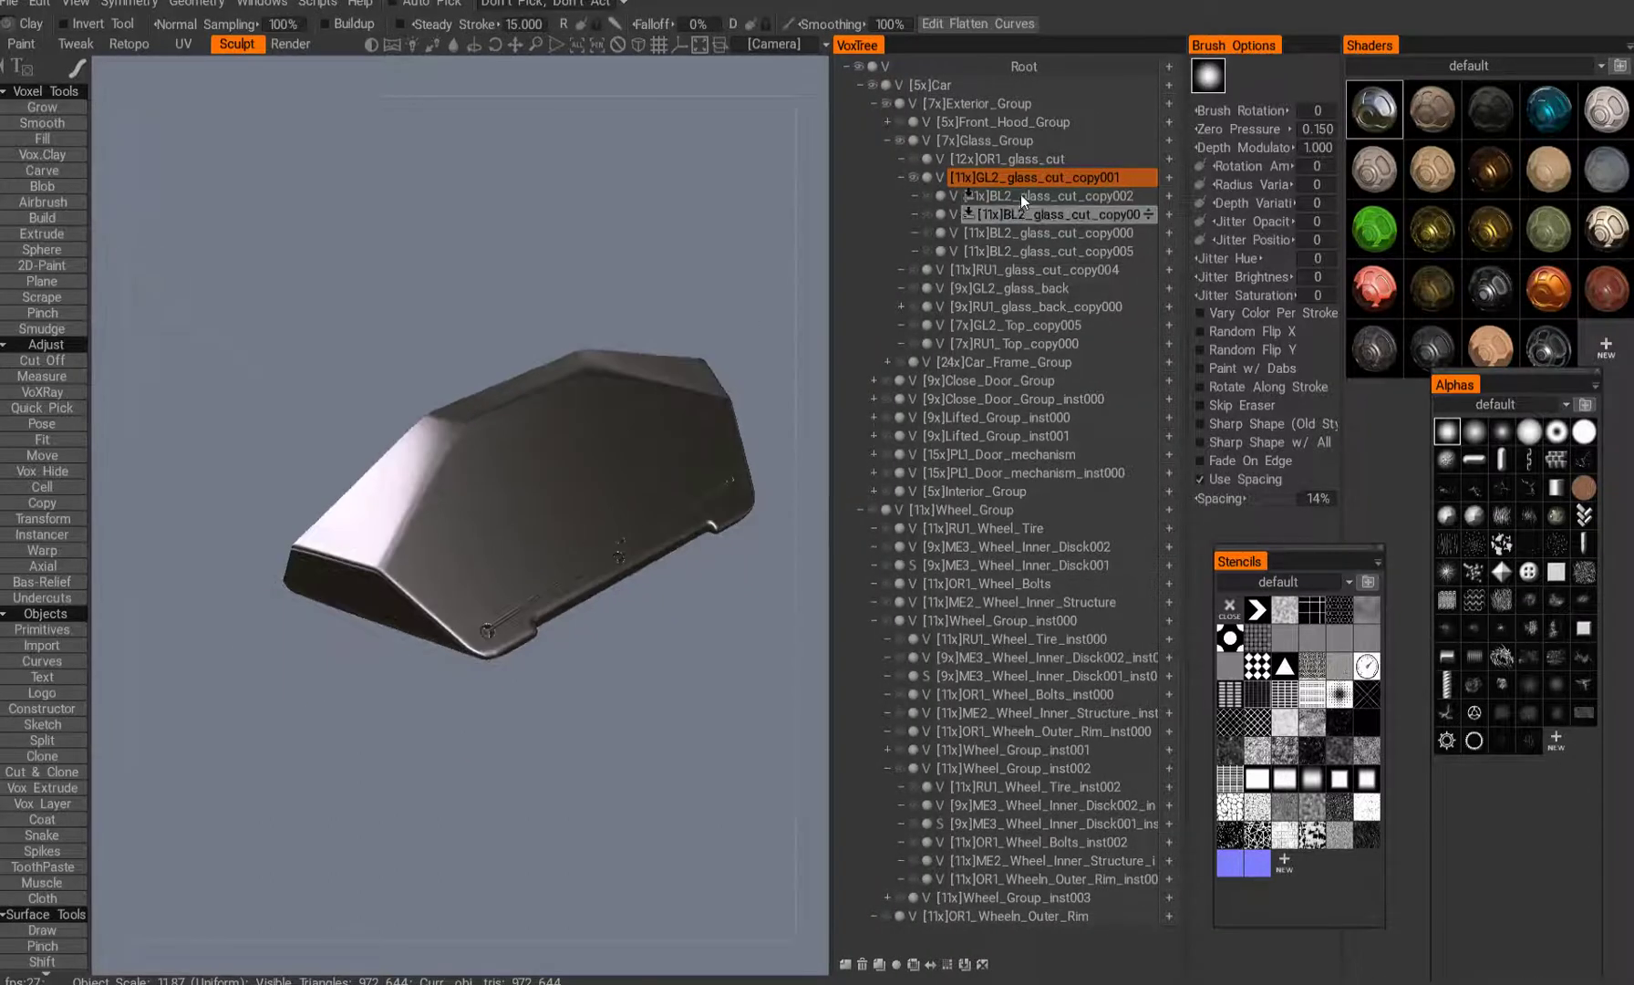
left_click(1021, 195)
left_click(1025, 175)
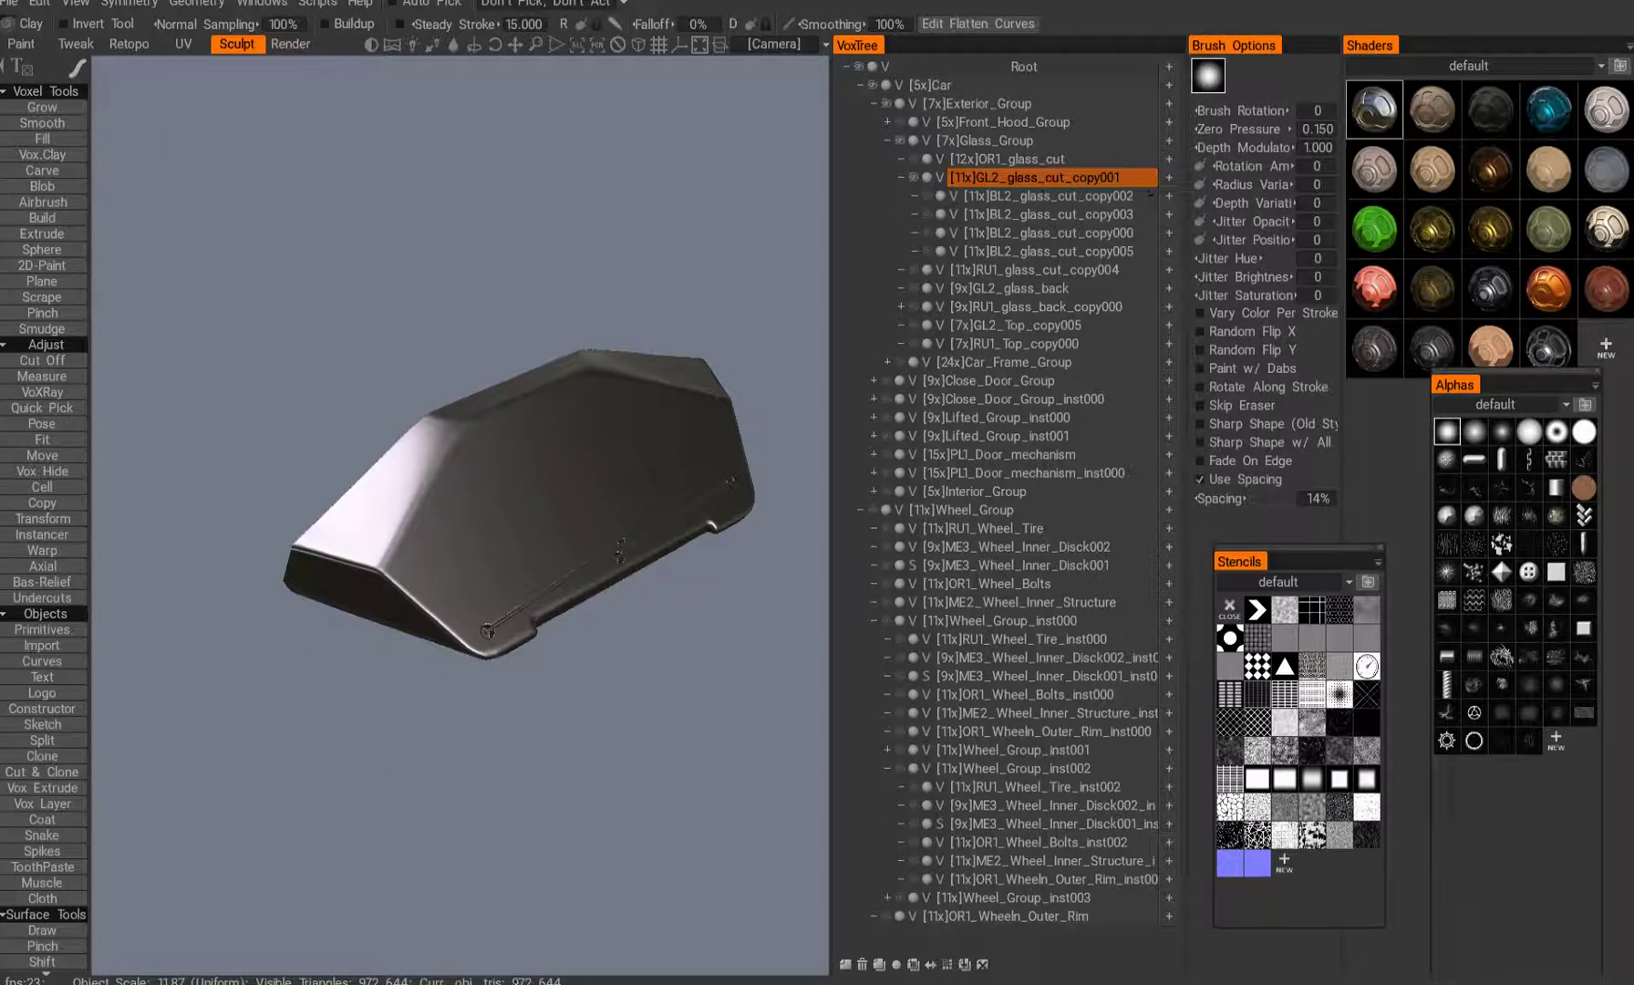
- Split the entire isolated glass part into a separate layer using the Split tool with a rectangular selection around it
mouse_move(595, 682)
left_mouse_down()
mouse_move(609, 692)
mouse_move(584, 672)
left_mouse_up()
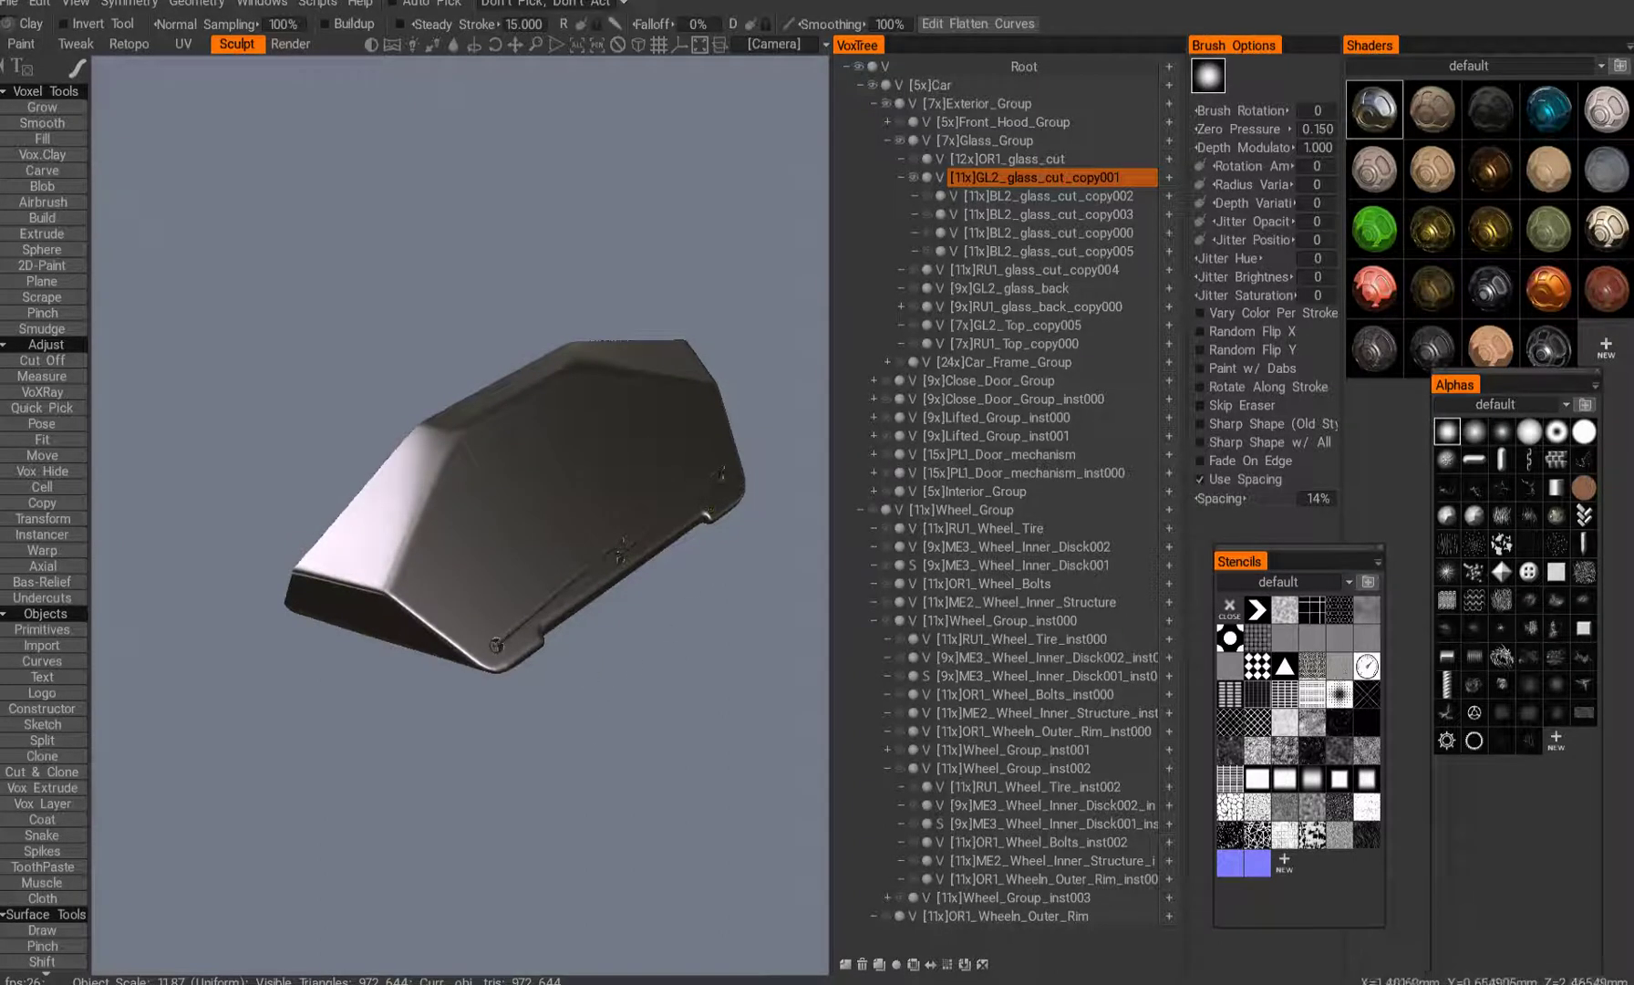
left_click_drag(634, 474, 652, 478)
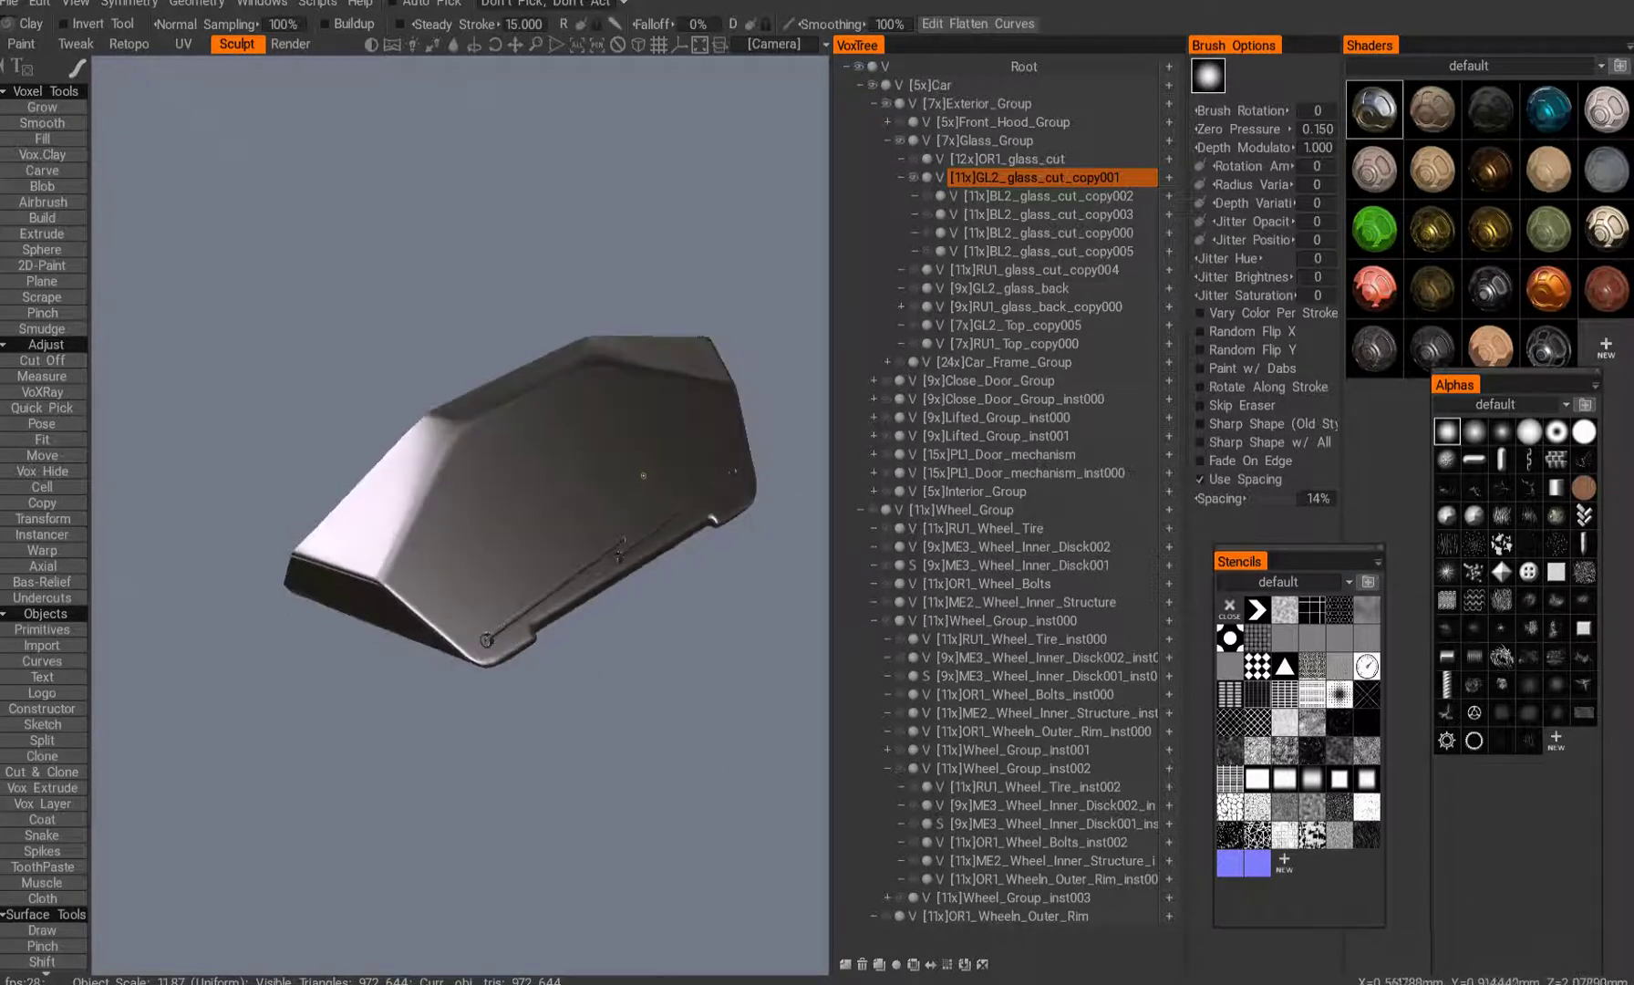
left_click(41, 739)
middle_click_drag(416, 607, 378, 648)
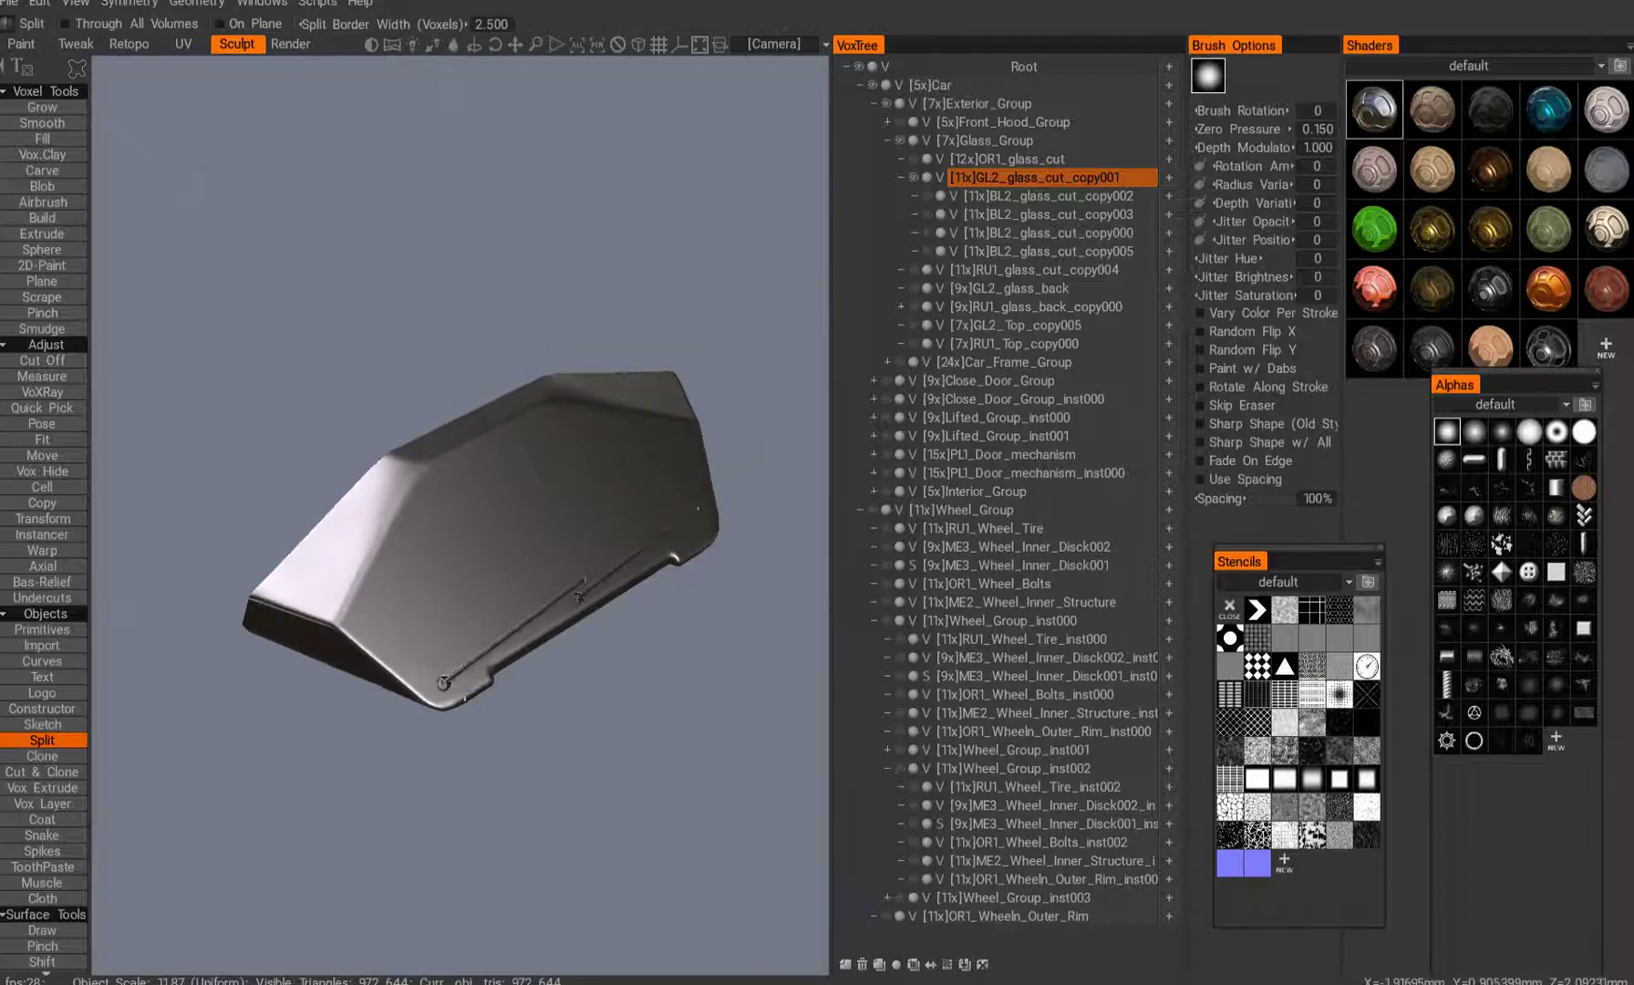
scroll(378, 648, "down", 5)
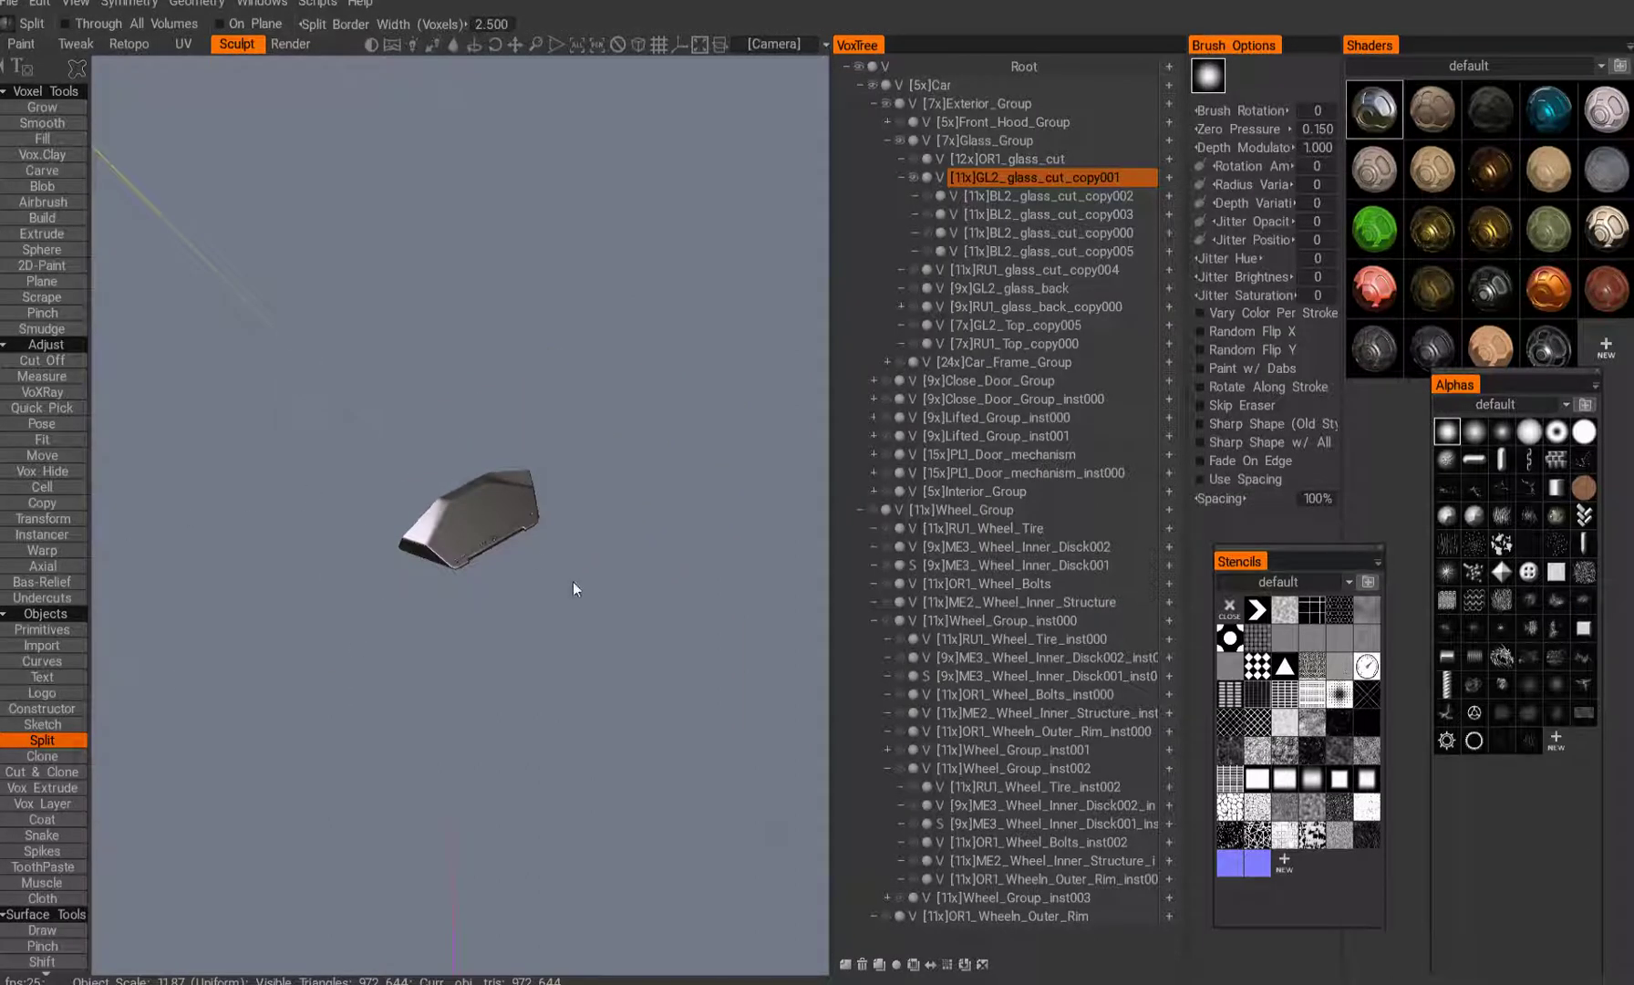
middle_click_drag(242, 382, 297, 441)
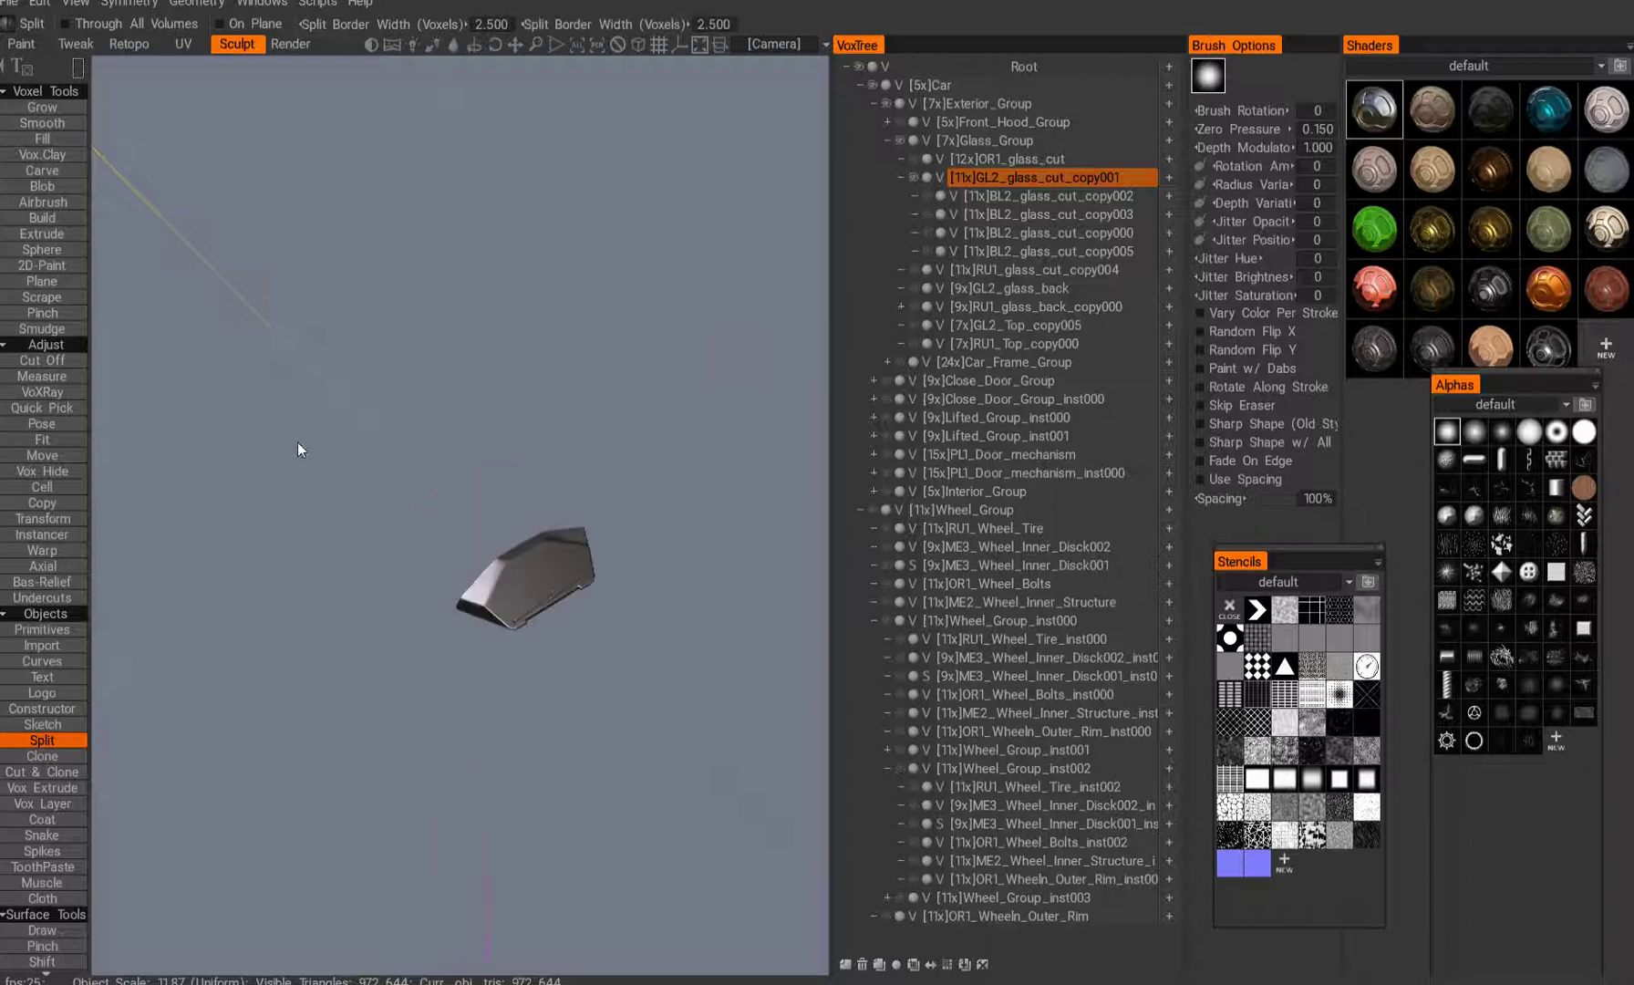
scroll(297, 441, "up", 3)
scroll(367, 457, "down", 4)
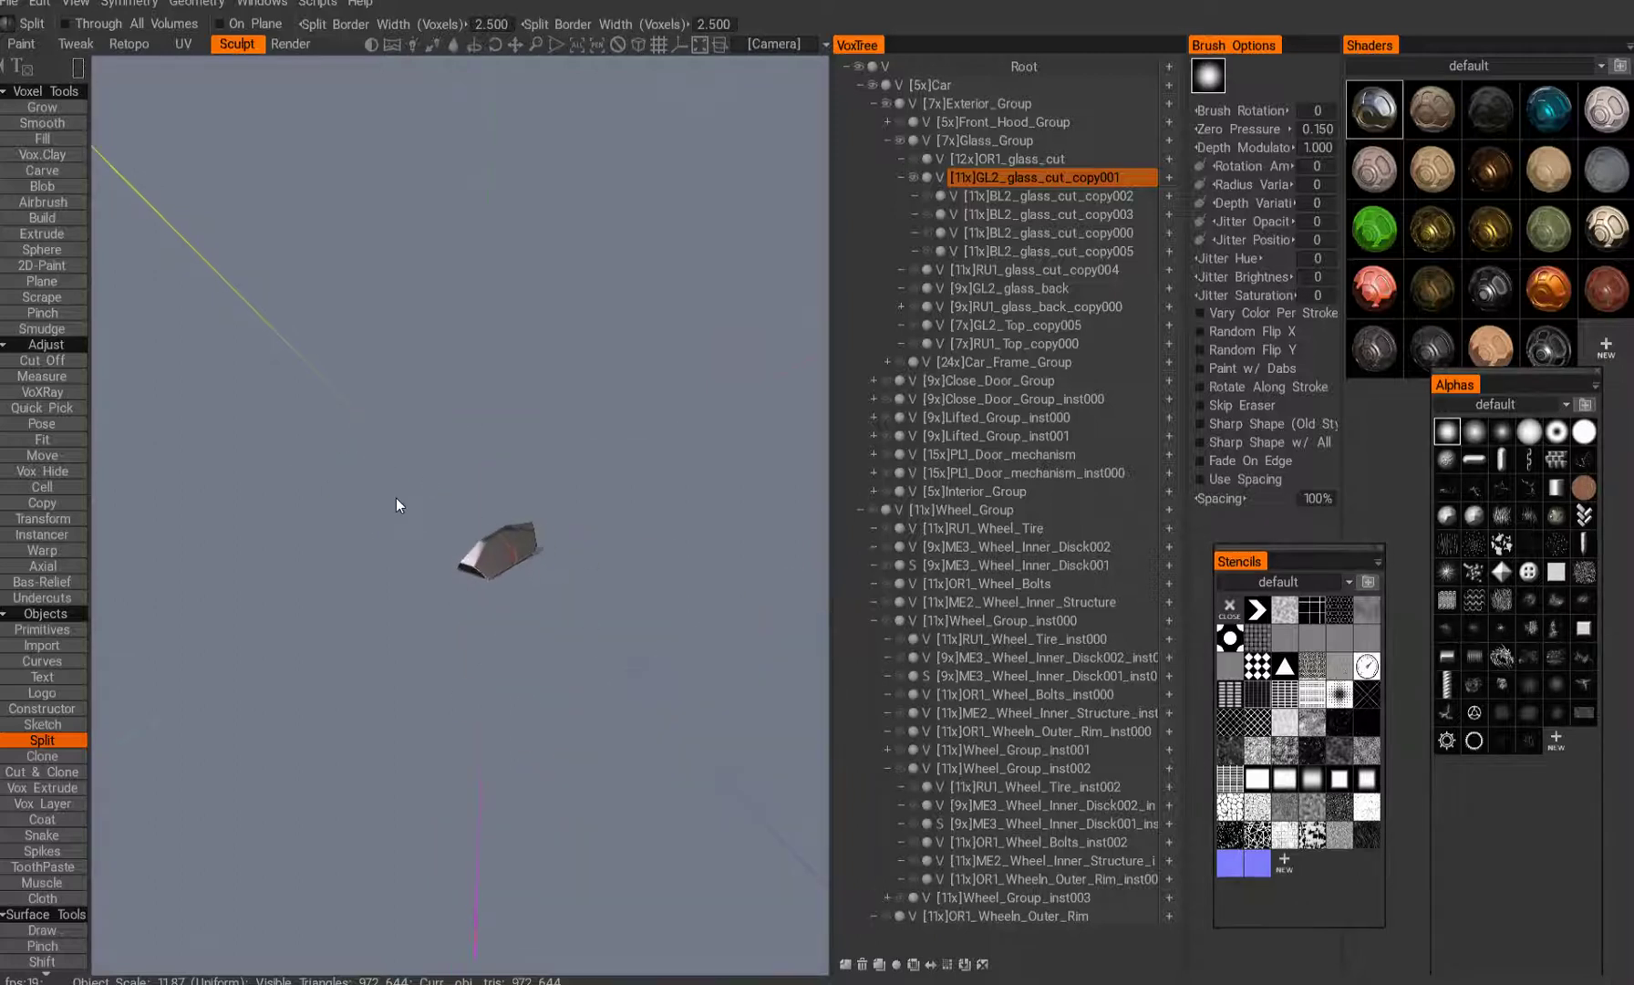
scroll(396, 498, "up", 2)
left_click_drag(370, 441, 634, 680)
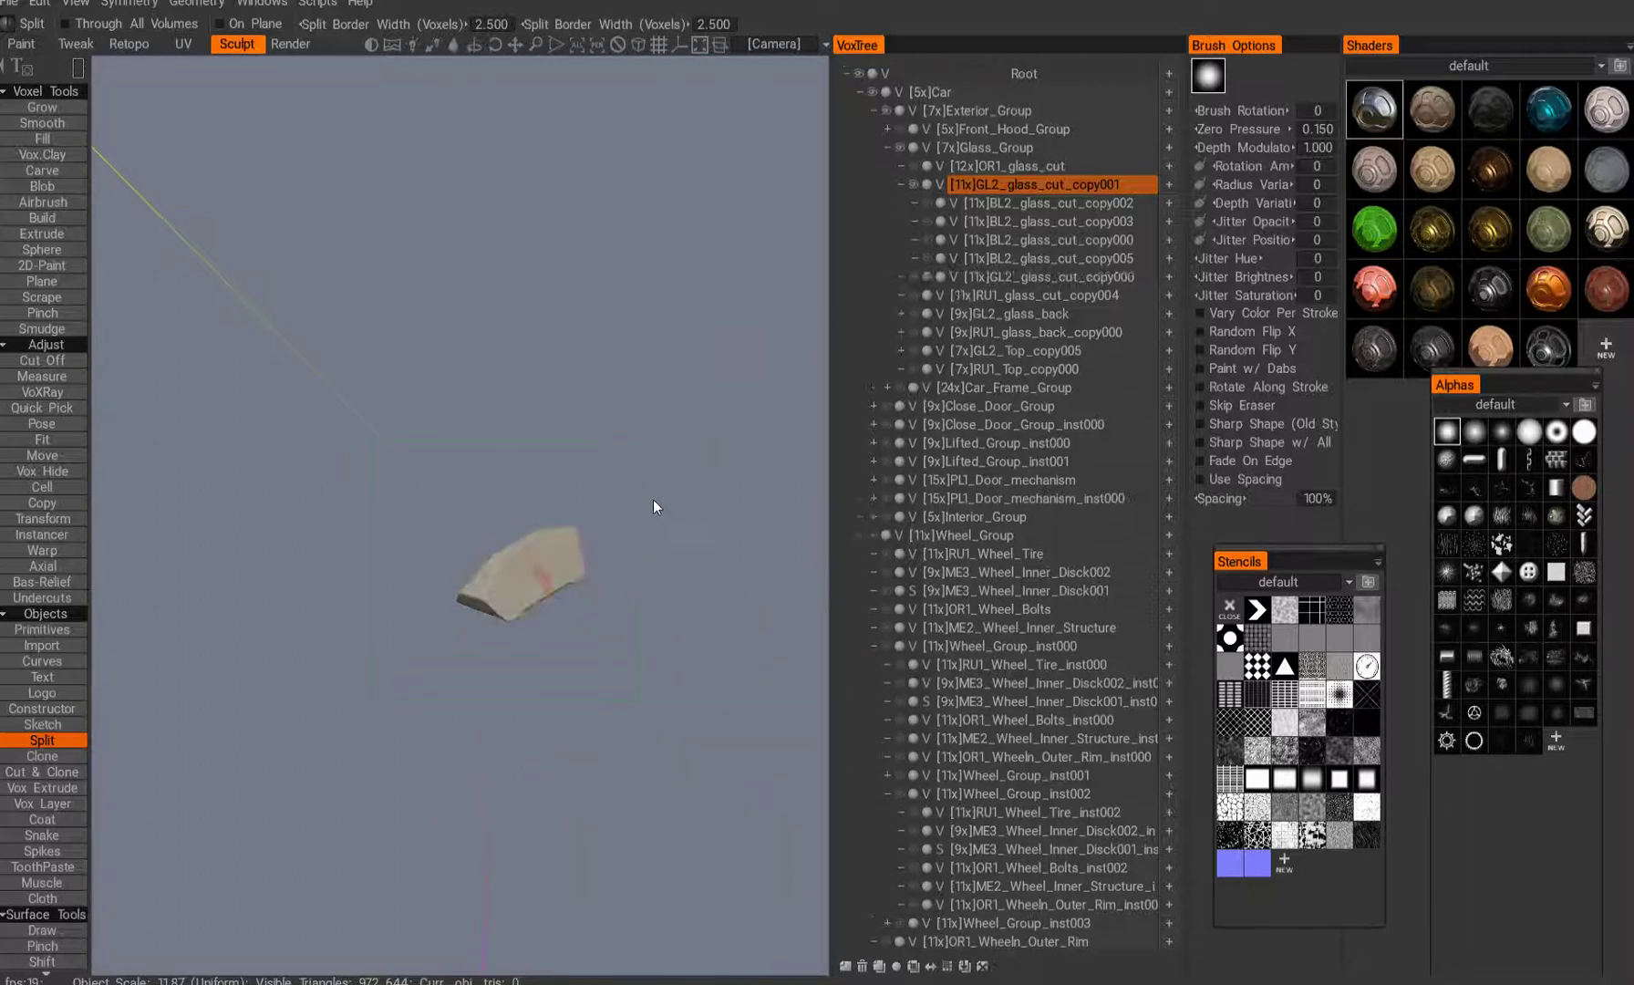
- Inspect the split-off glass piece and hide its new layer beneath GL2_glass_cut_copy001
scroll(584, 427, "up", 4)
middle_click_drag(573, 432, 545, 406)
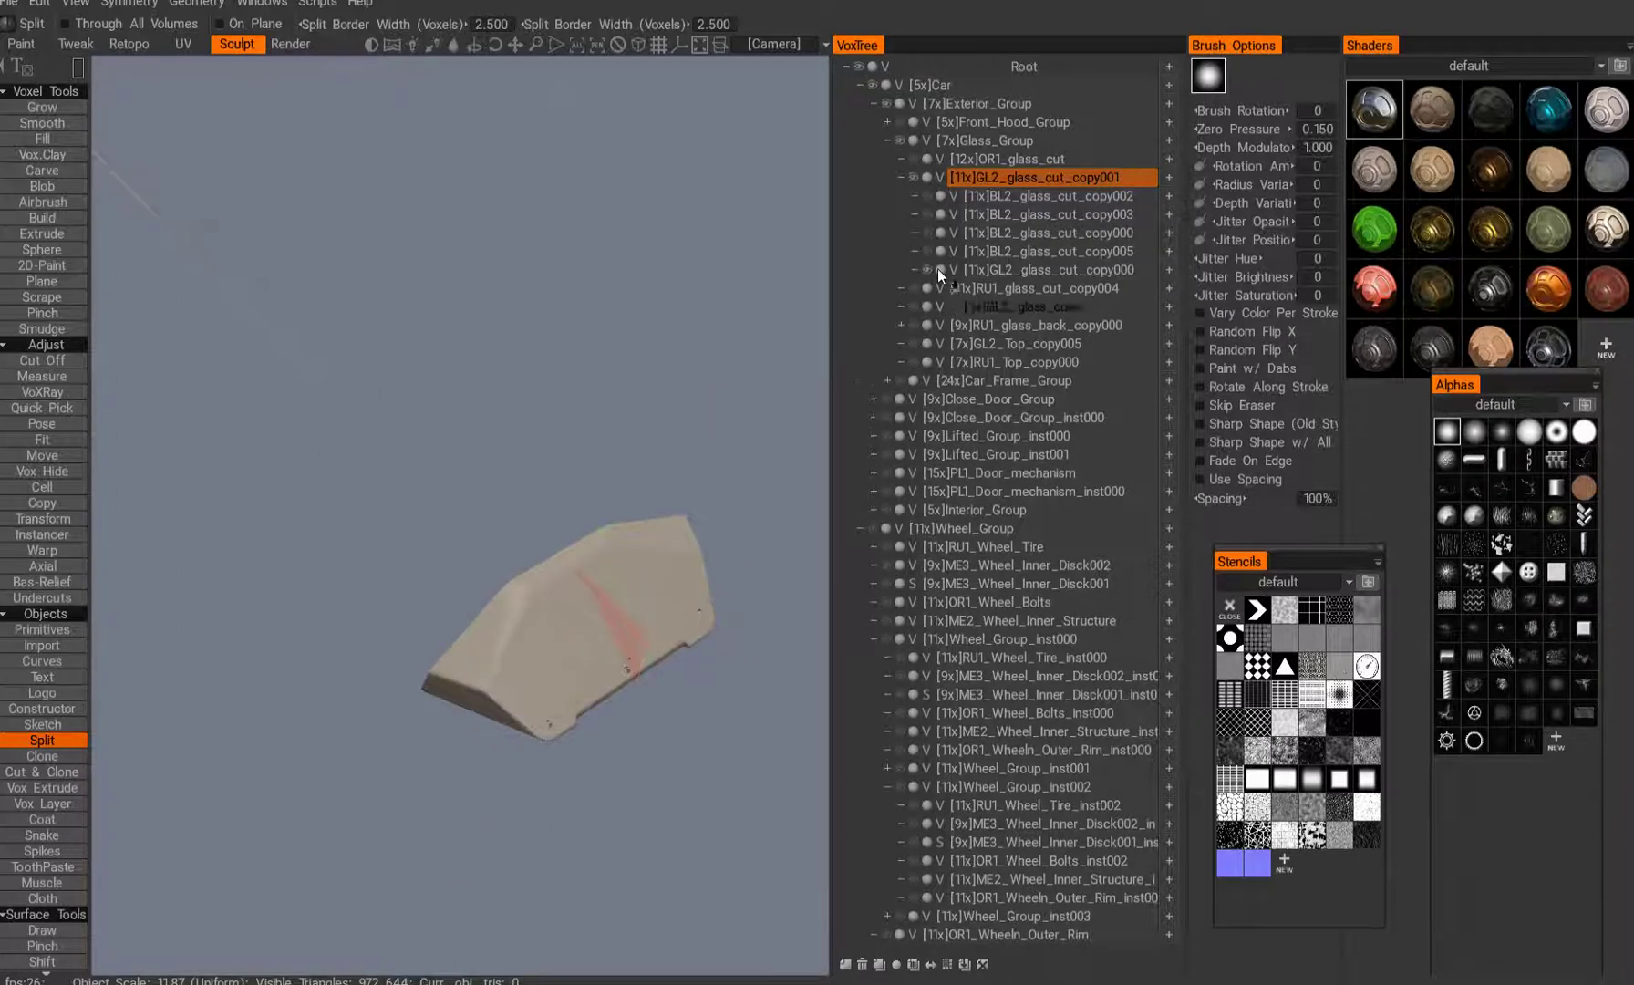
left_click_drag(983, 210, 935, 268)
left_click(931, 269)
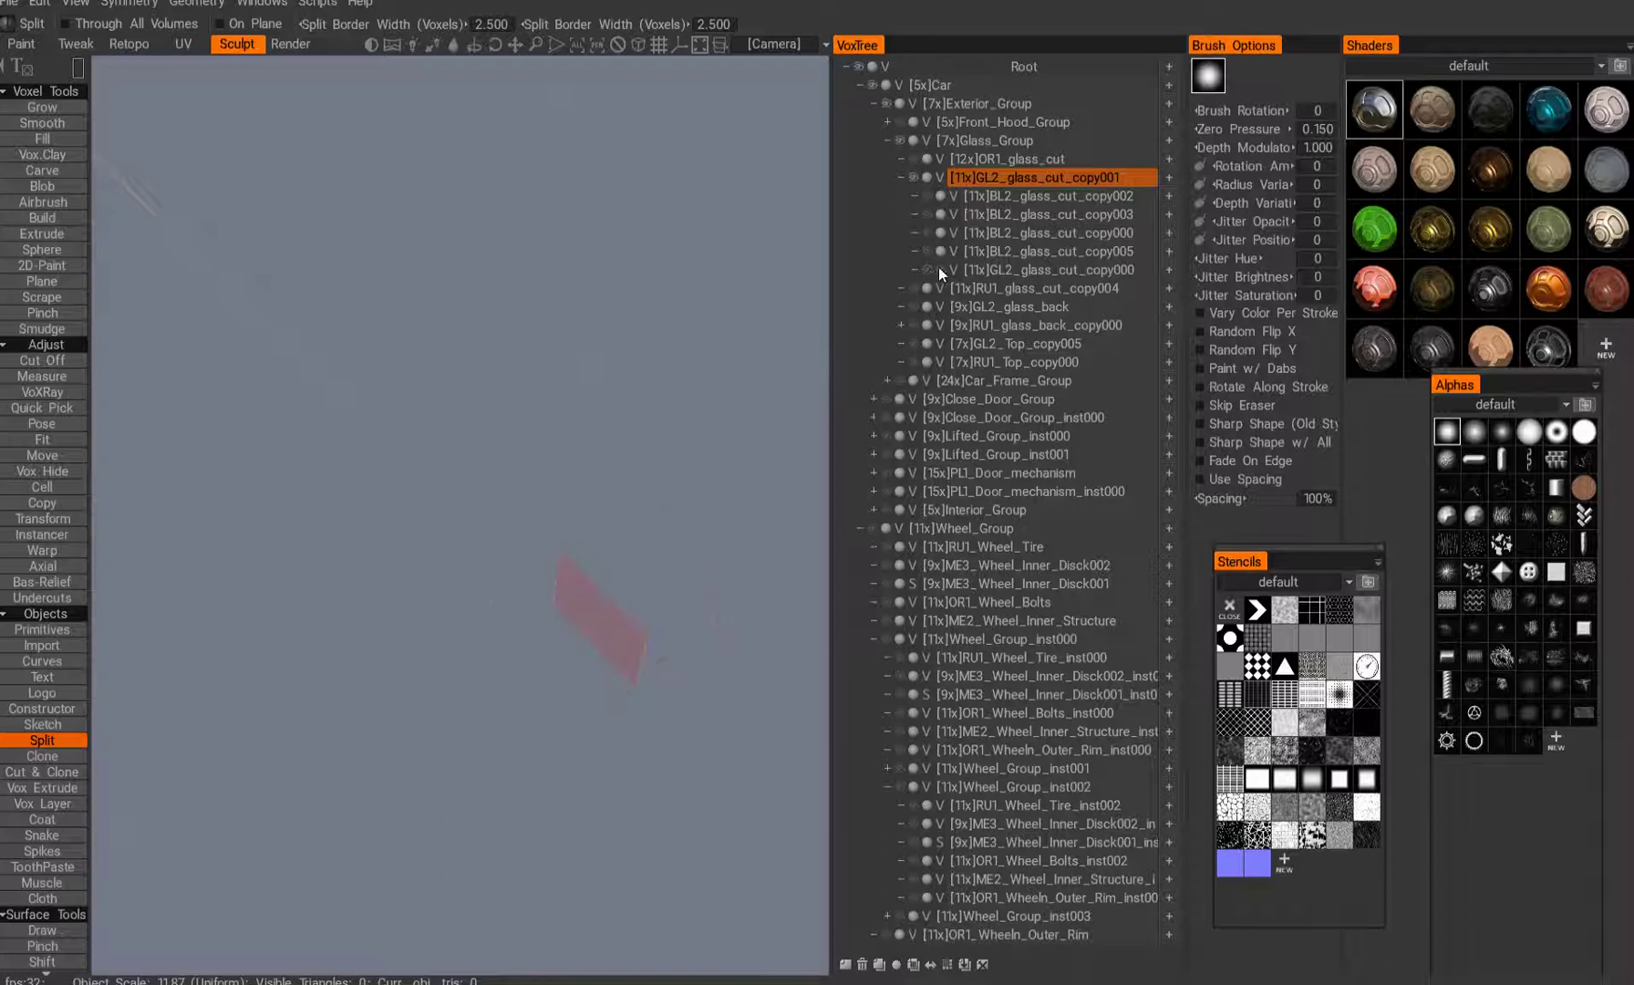
- Rename the parent layer GL2_glass_cut_copy001 to Glass_Group and select it
double_click(1002, 179)
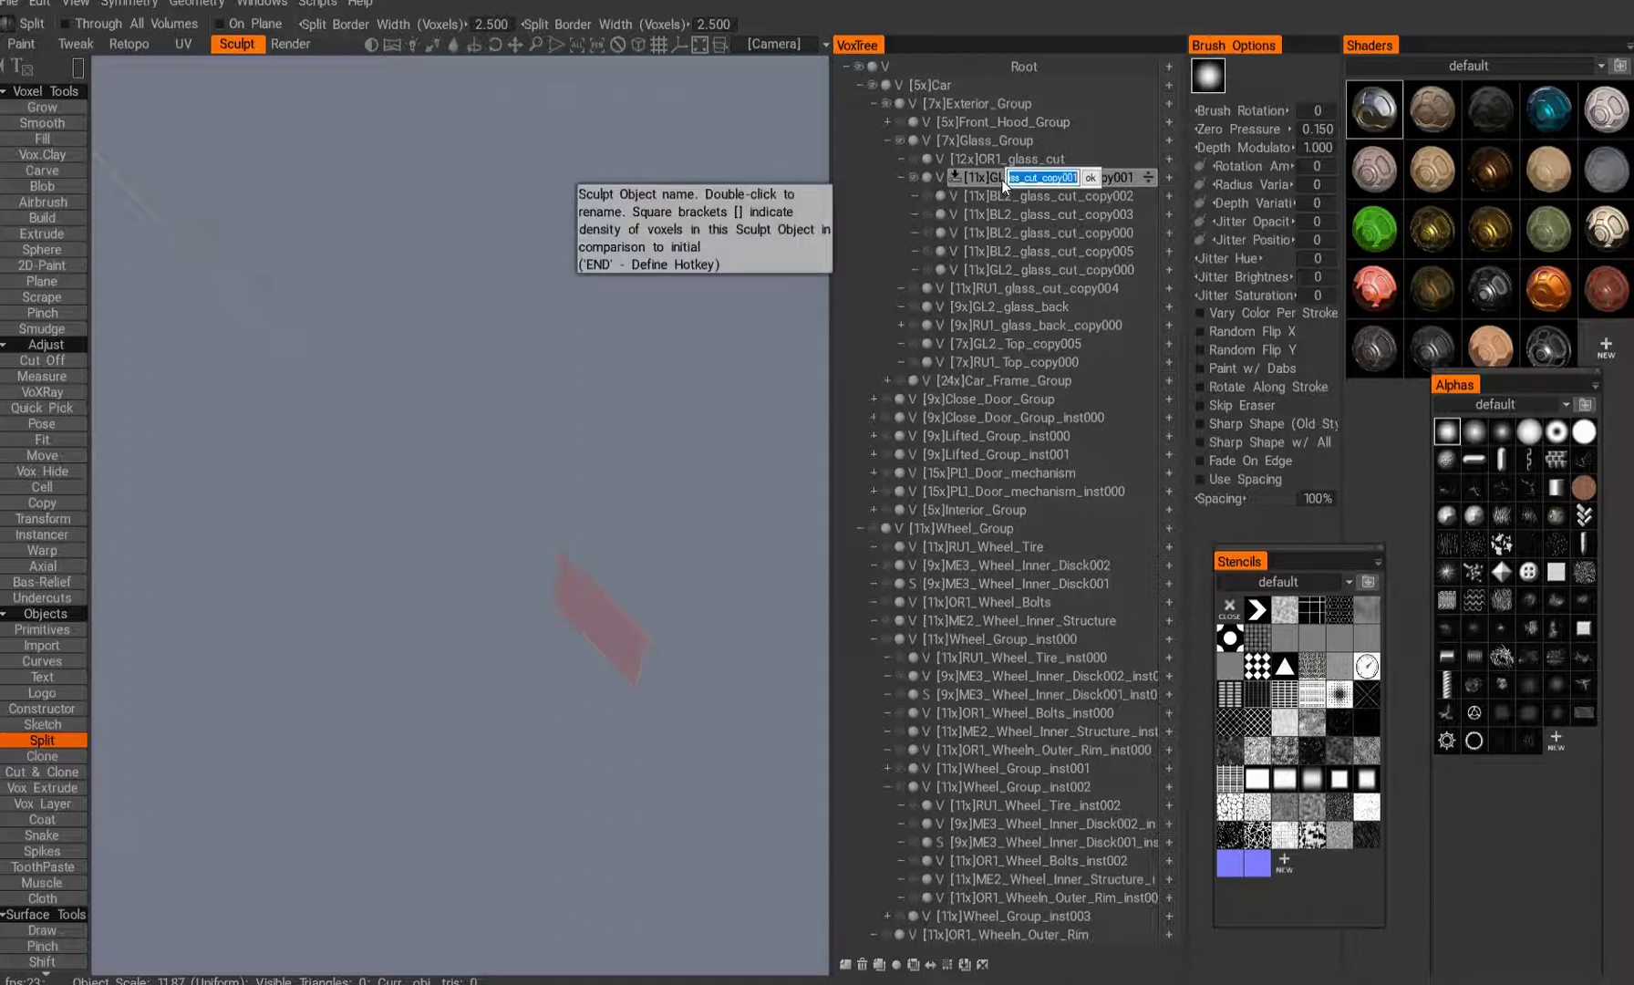
type("Glass_Group")
key("Return")
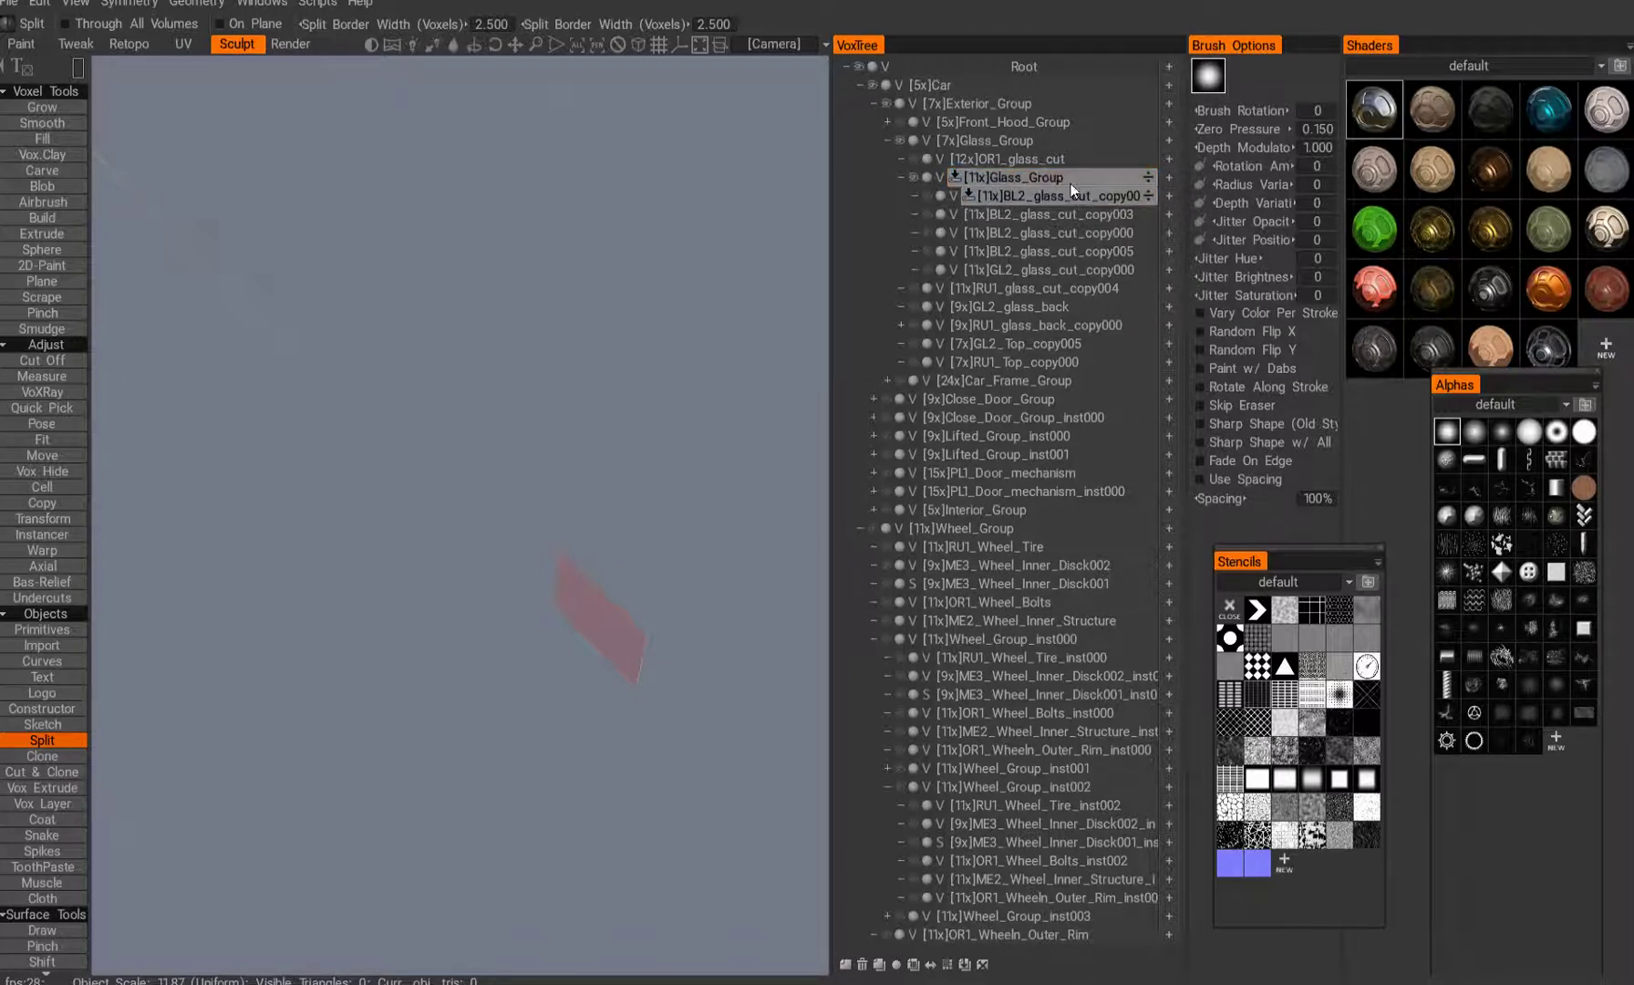
left_click(905, 175)
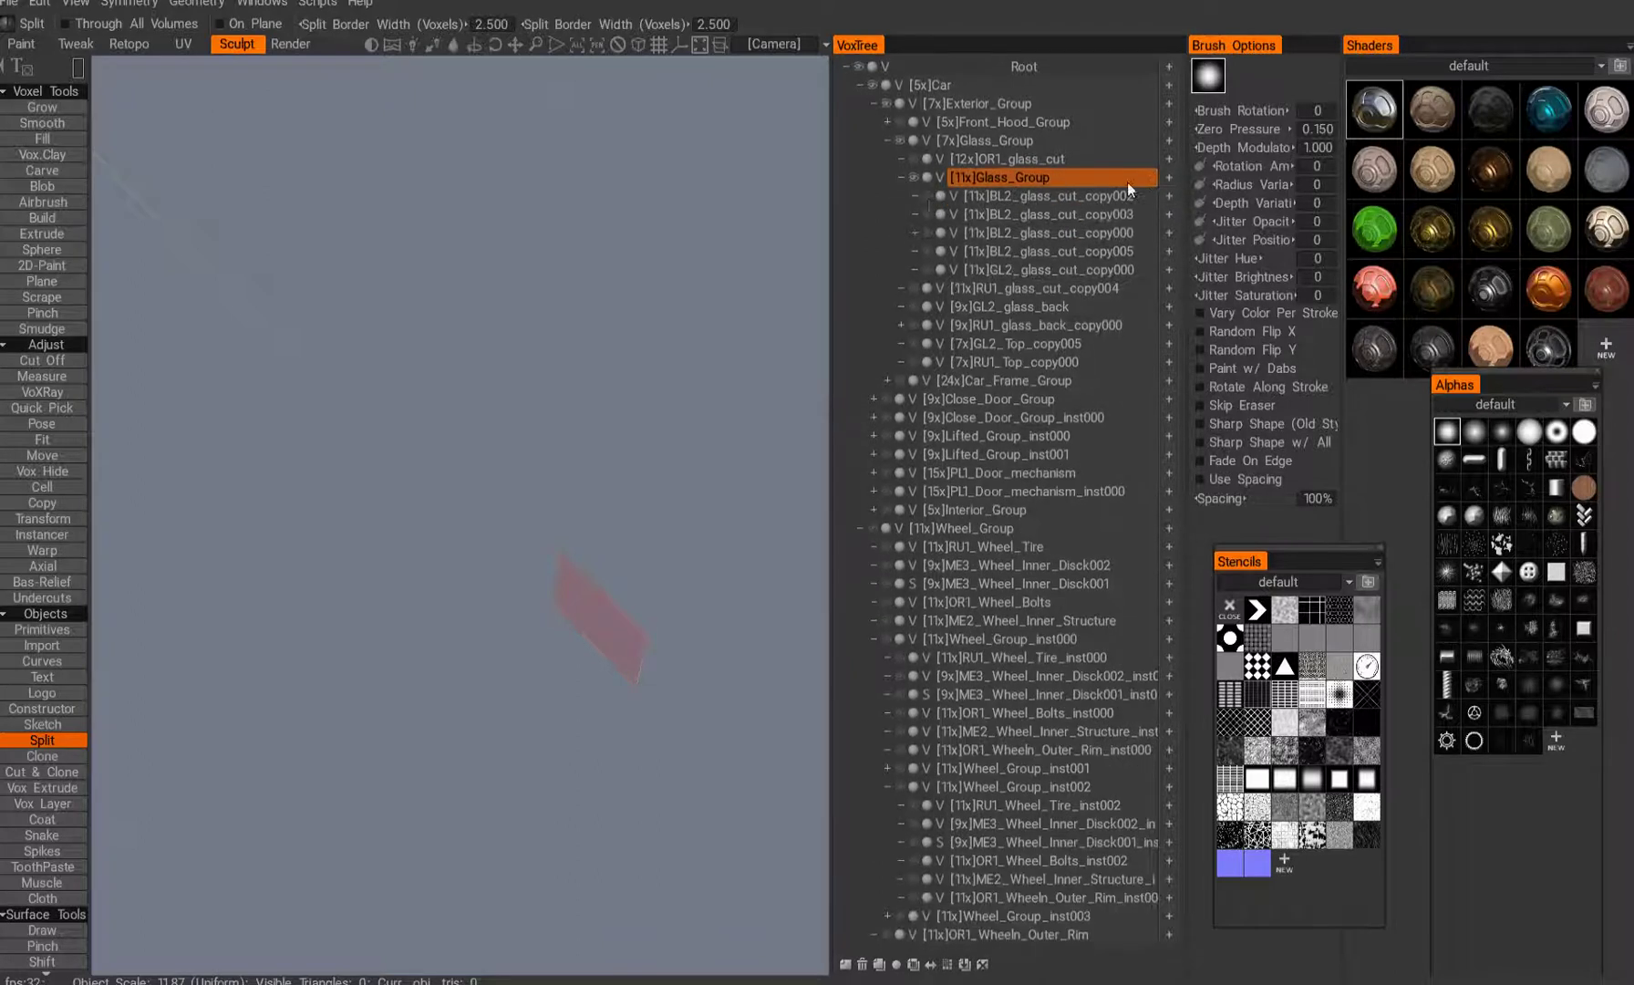
- Collapse the renamed Glass_Group, try moving it as one unit within the layer tree, and expand its sublayers again
left_click(902, 176)
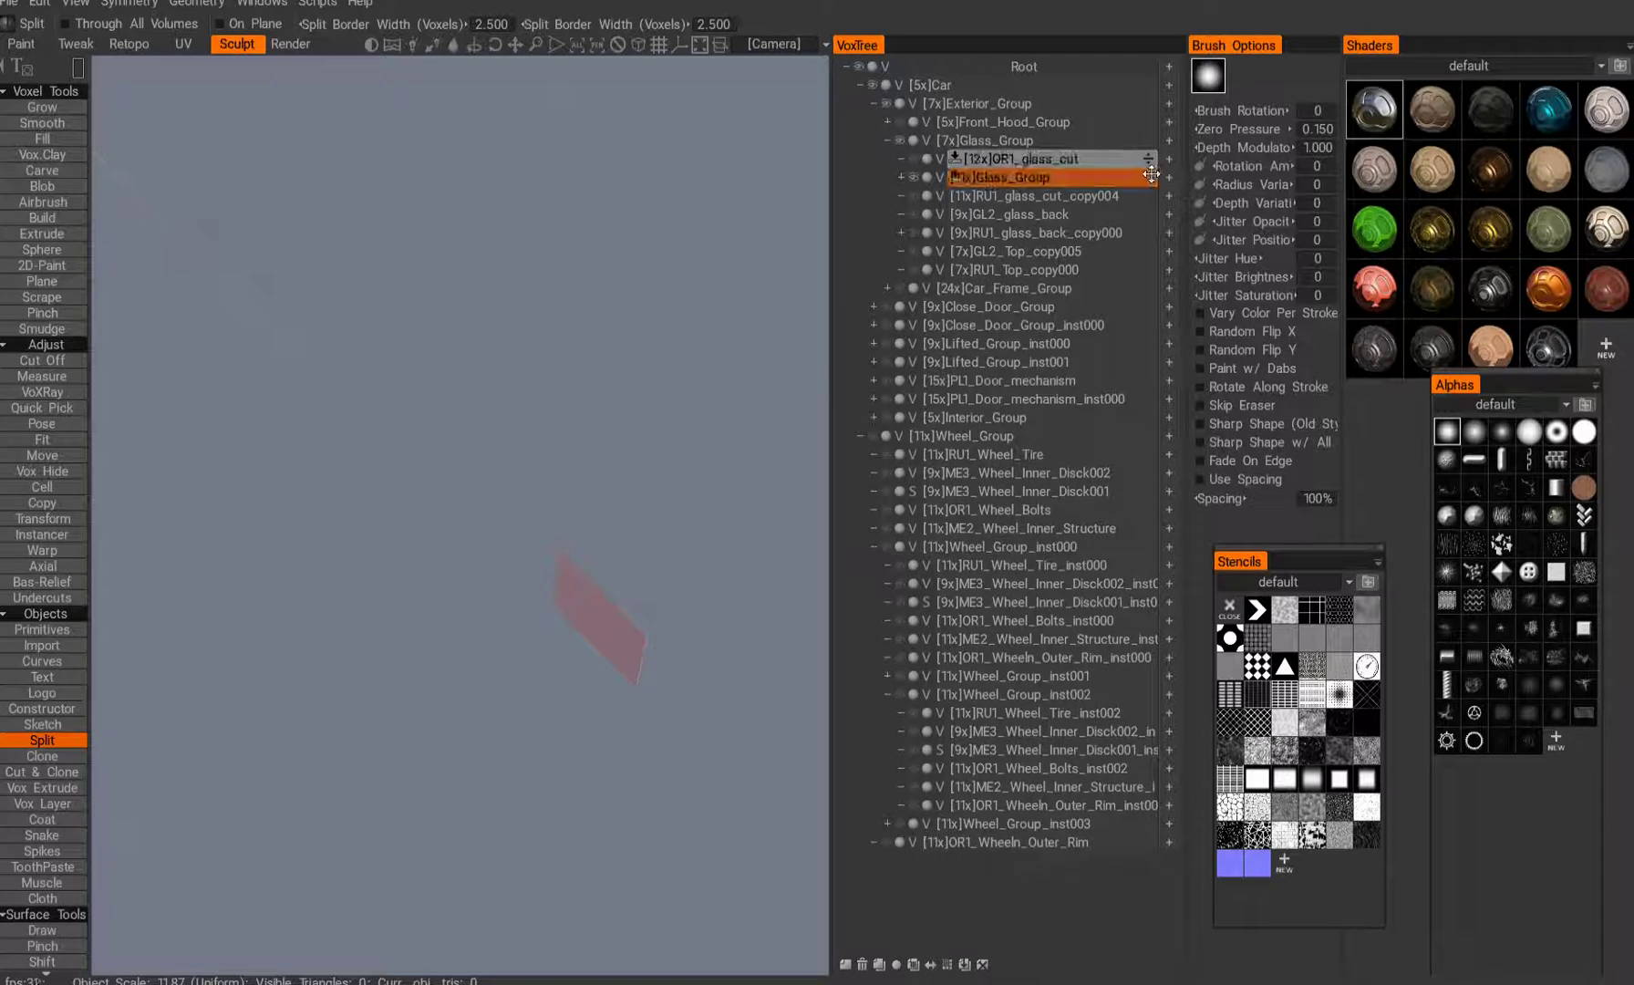
mouse_move(1153, 174)
left_mouse_down()
mouse_move(1146, 136)
mouse_move(1130, 164)
left_mouse_up()
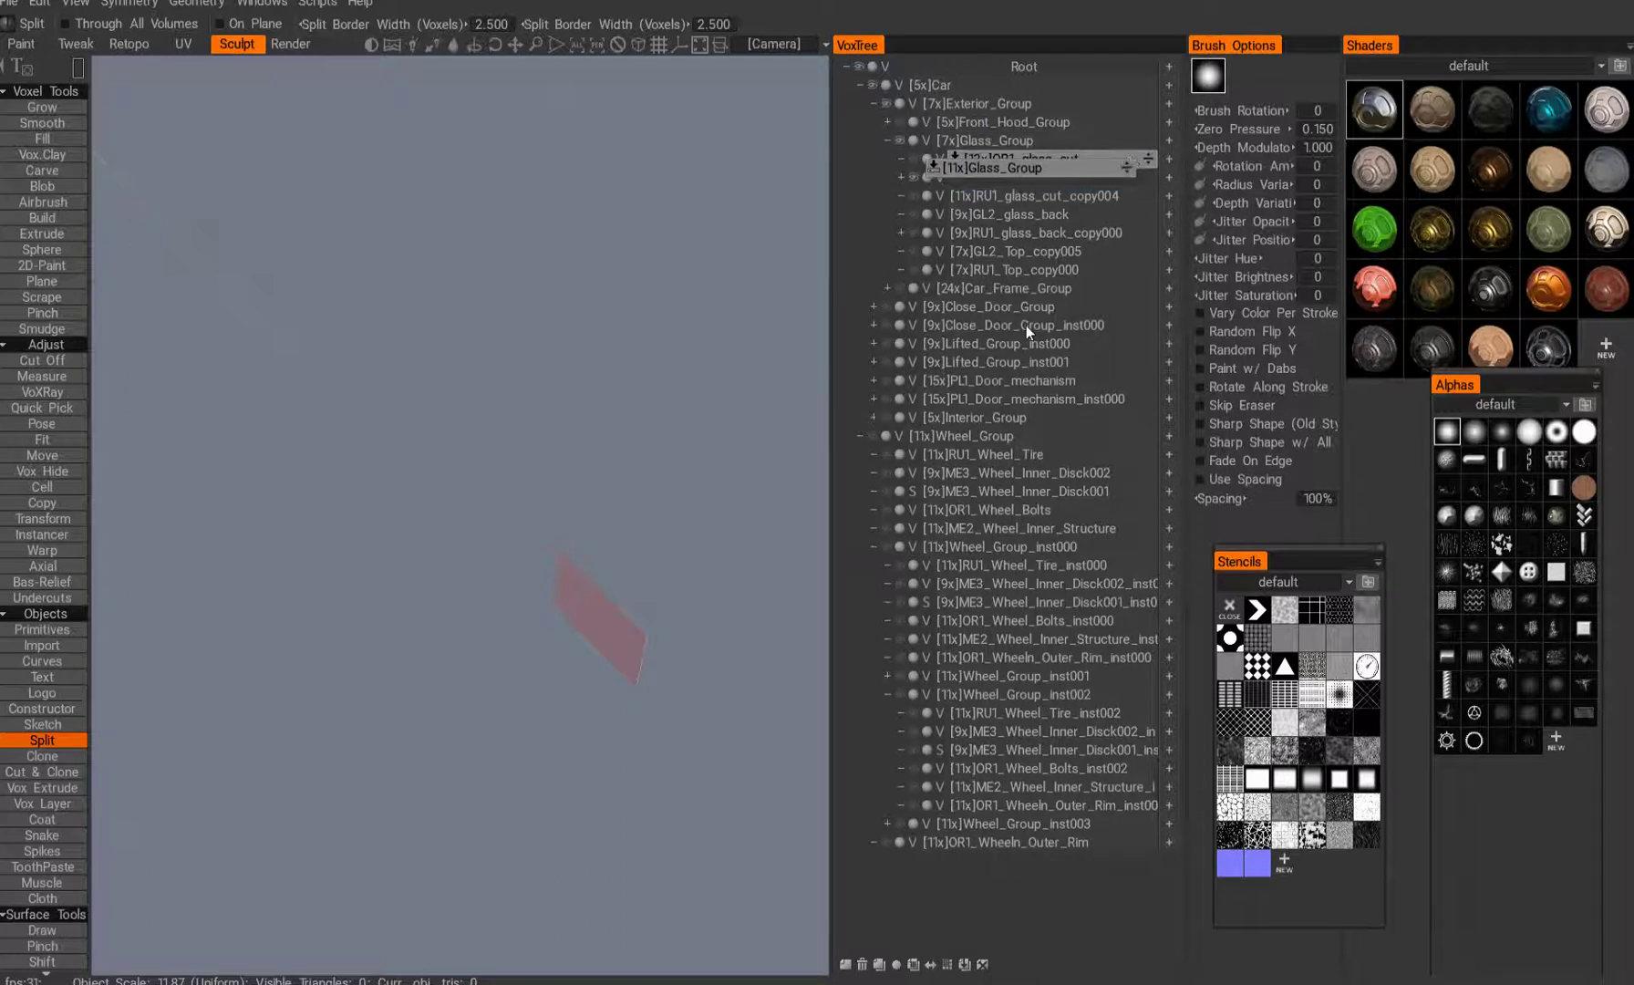
left_click_drag(1026, 325, 1130, 157)
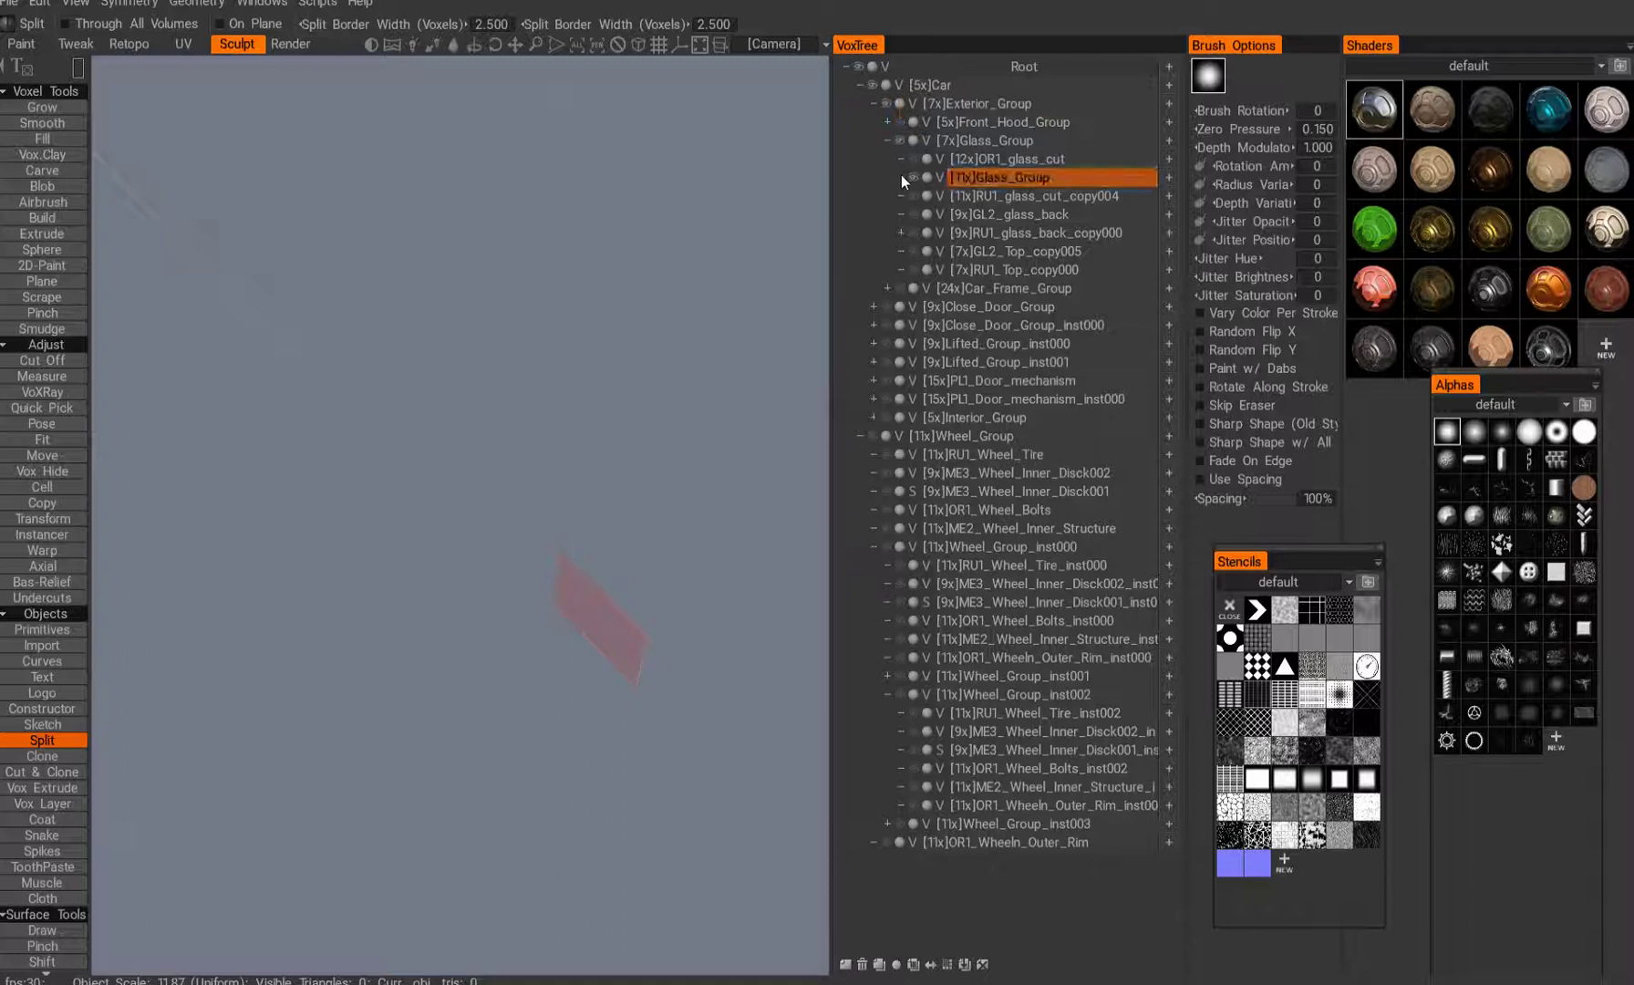
left_click(901, 175)
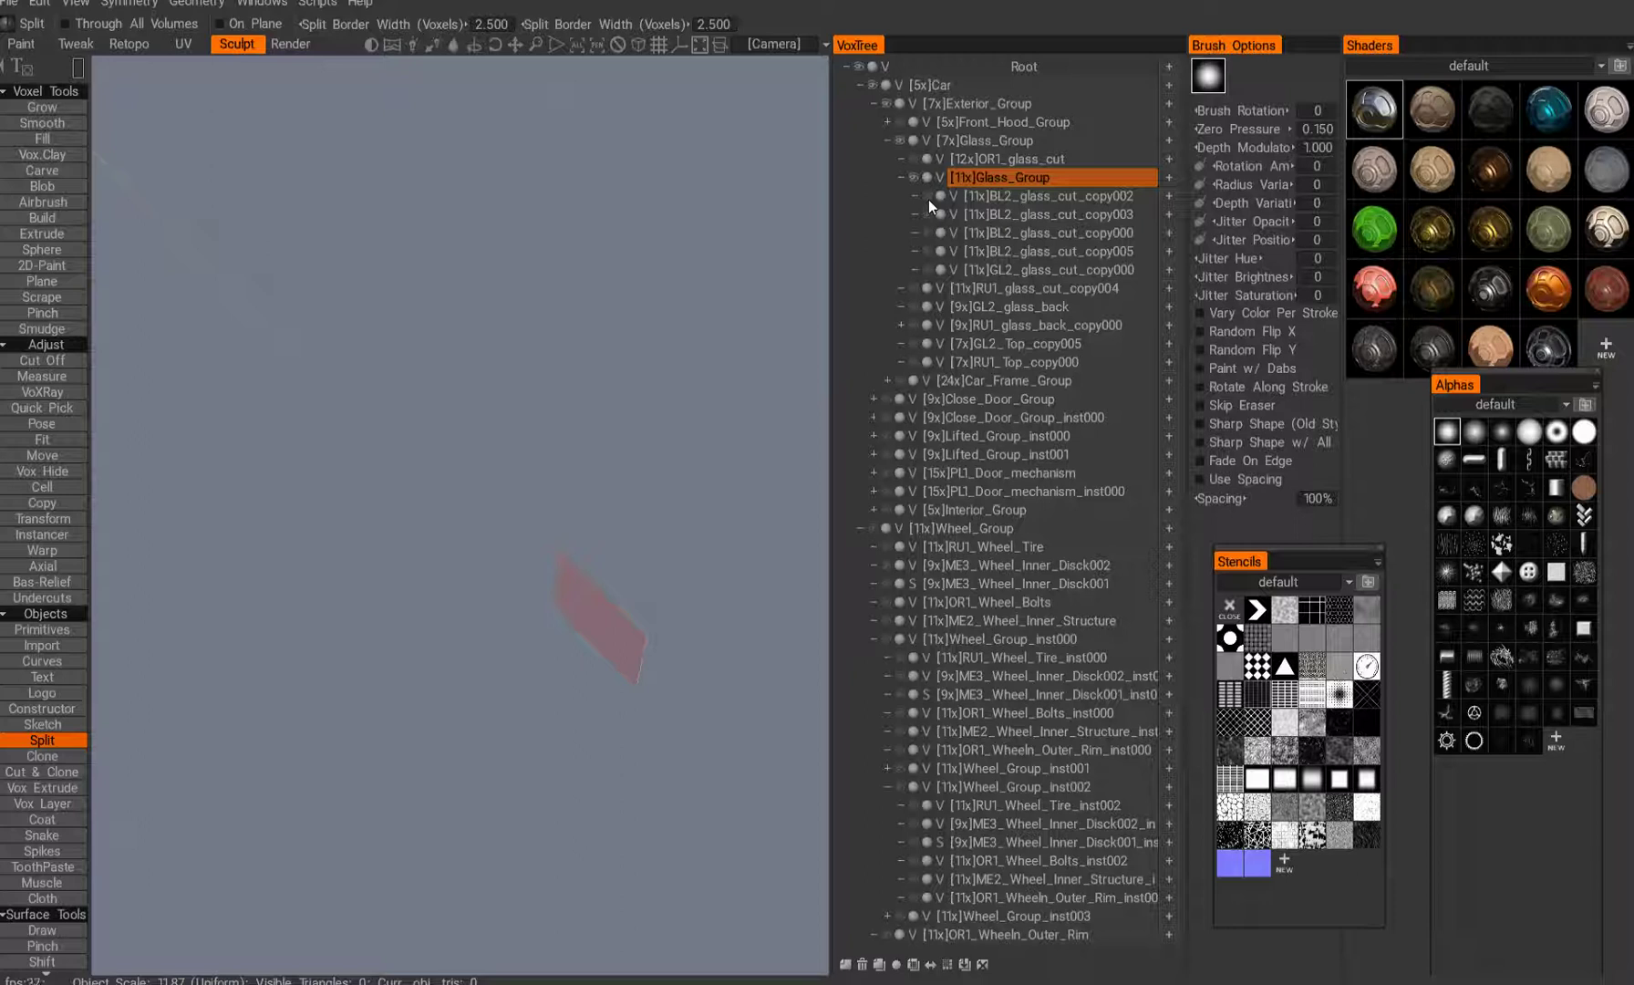
- Unhide all the sublayers of the renamed Glass_Group, from BL2_glass_cut_copy002 down to GL2_glass_cut_copy000
left_click(928, 198)
left_click(926, 213)
left_click(923, 267)
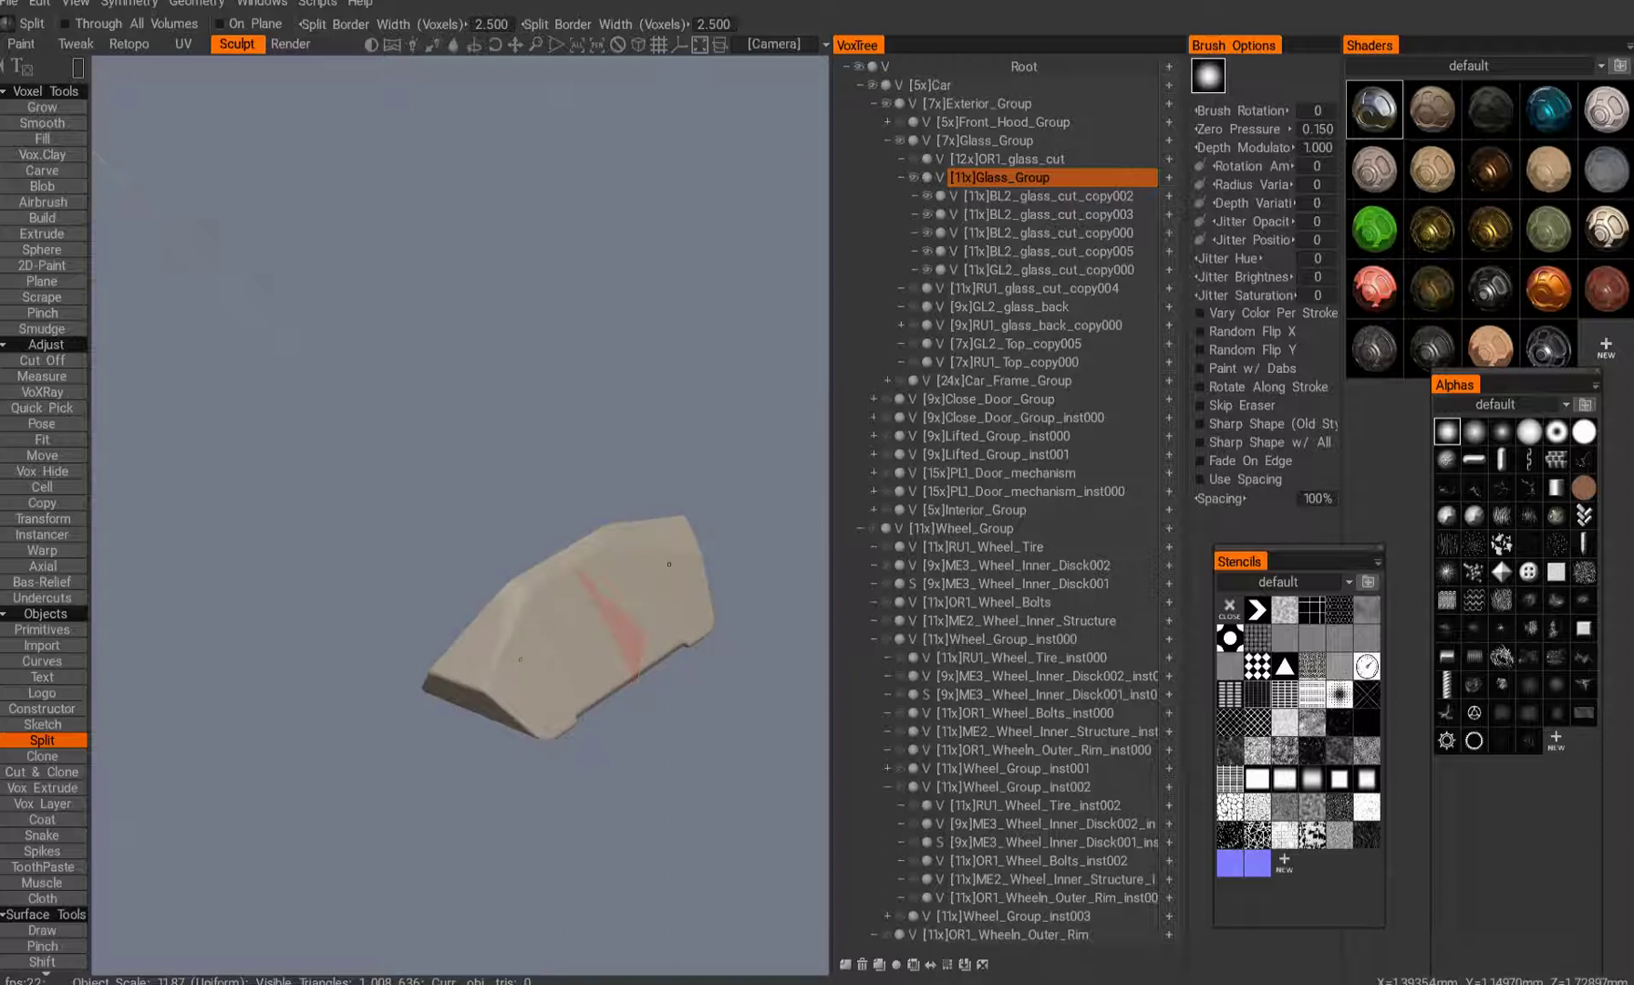
- Pick the glass and its dark trim from the model to locate their layers and shaders, and select ME3_Wheel_Inner_Disck002
key("h")
left_click(1400, 112)
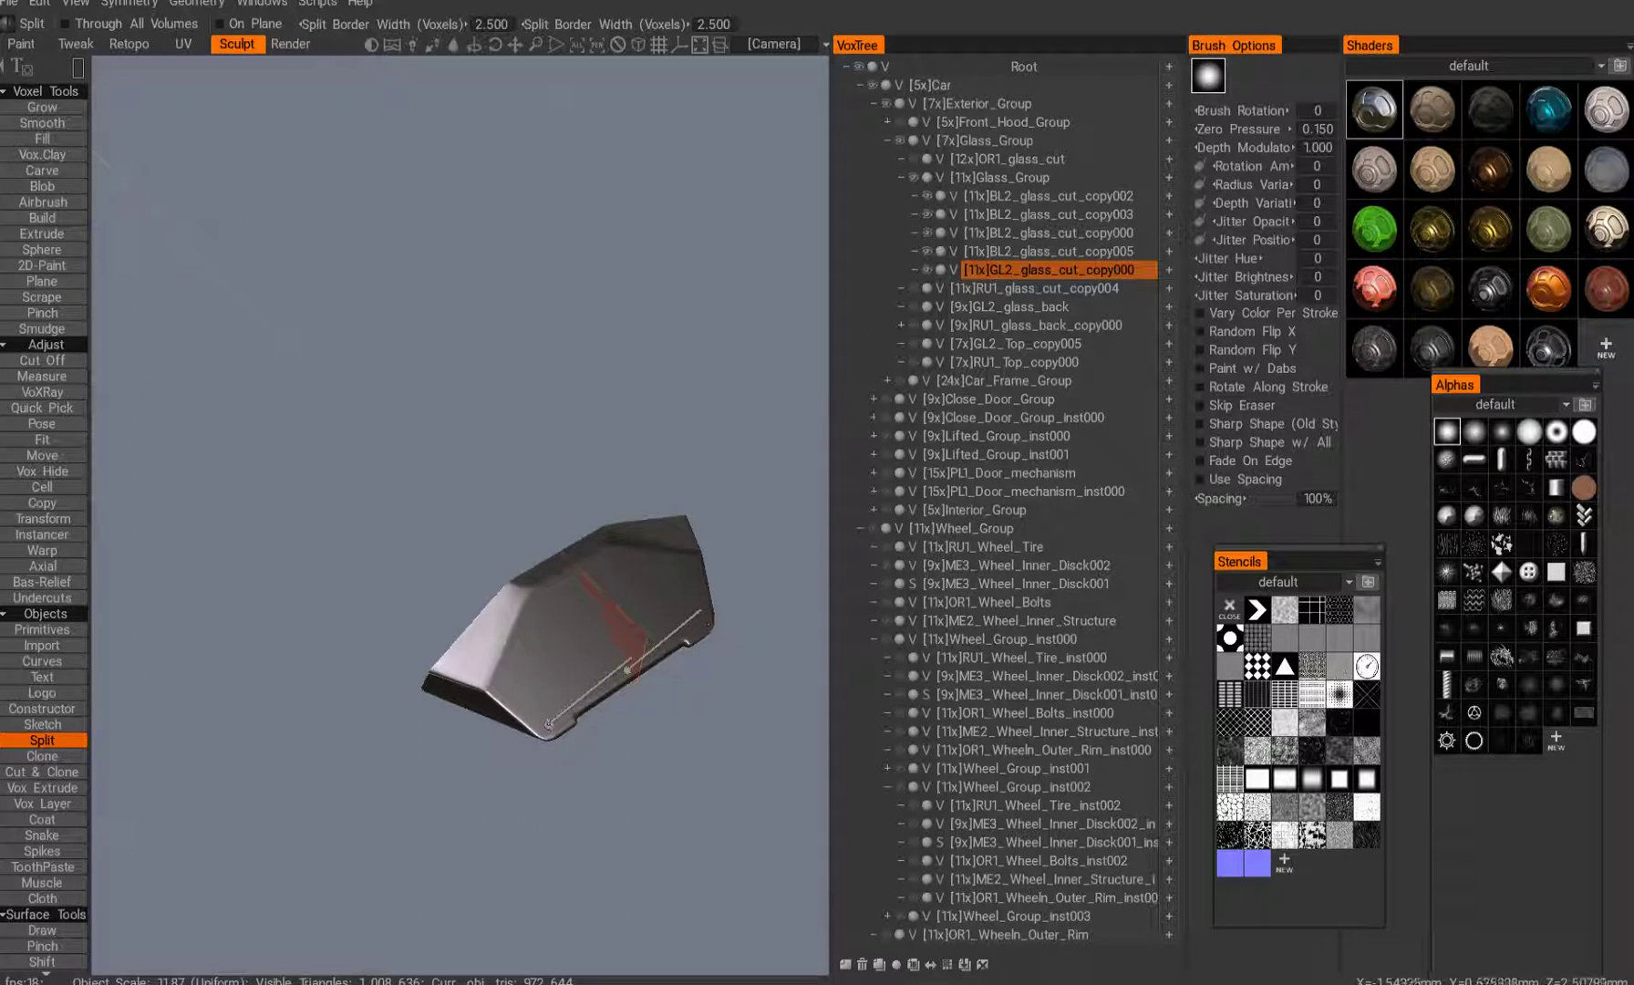
key("h")
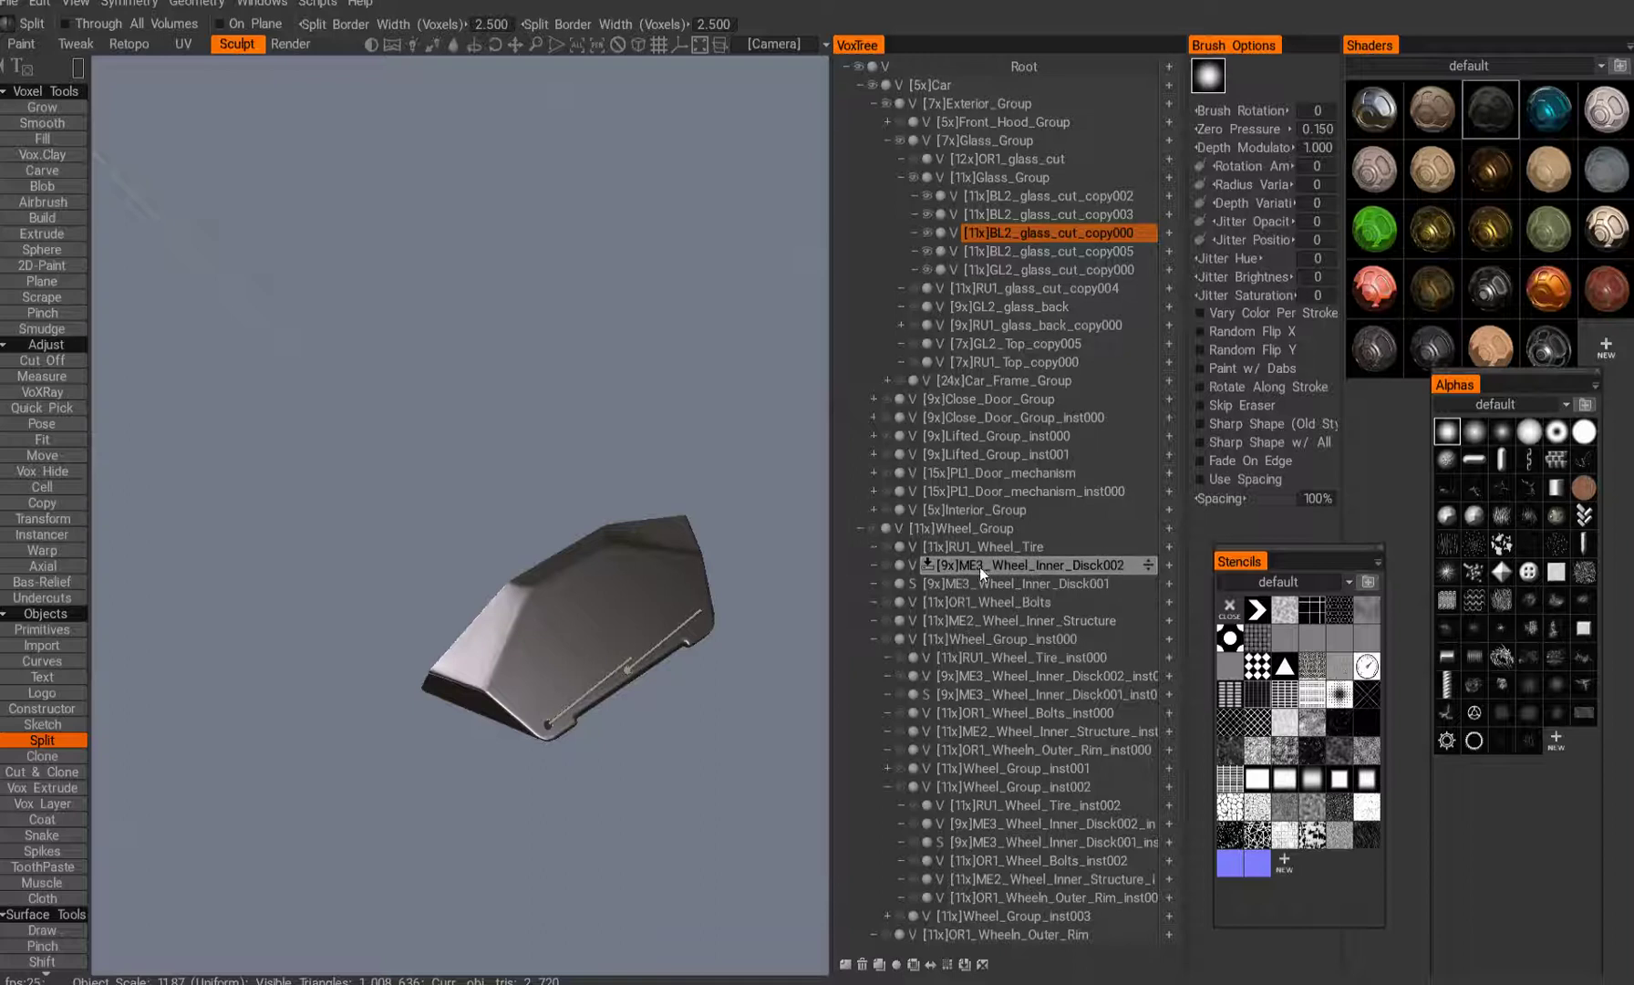
left_click(1026, 565)
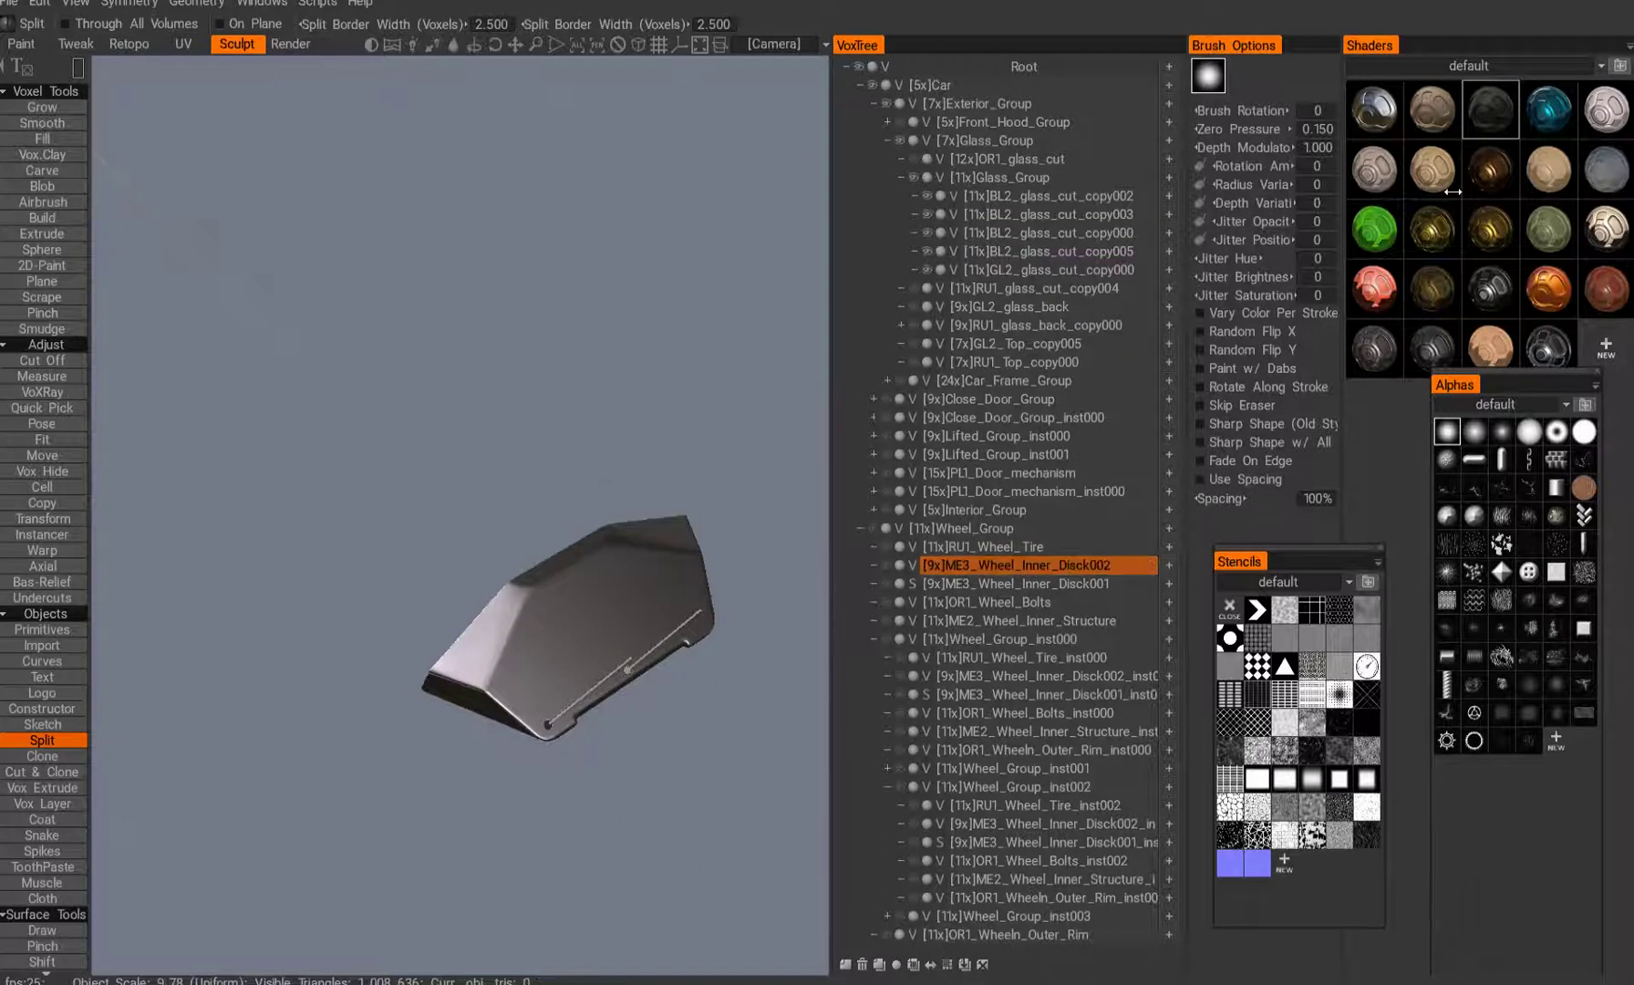
right_click(1480, 109)
- Unhide the remaining layers to bring back the complete car with its doors lifted
middle_click_drag(743, 456, 688, 414, "alt")
left_click_drag(688, 414, 599, 410, "alt")
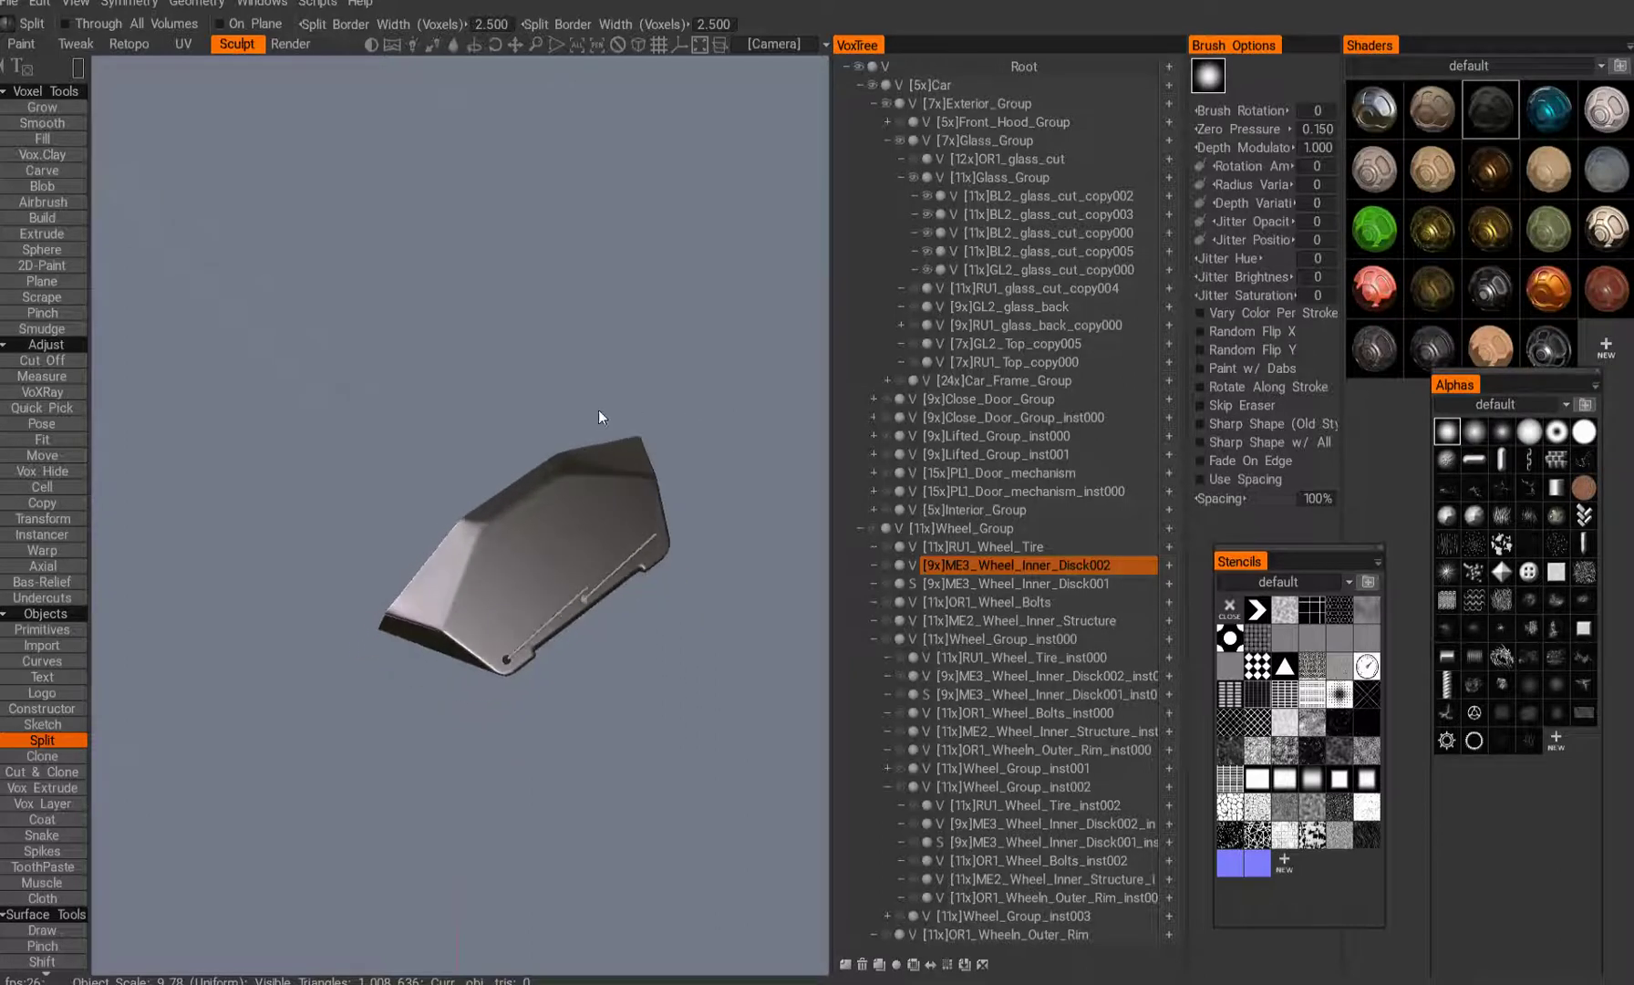
right_click_drag(599, 410, 576, 415, "alt")
middle_click_drag(575, 416, 602, 382)
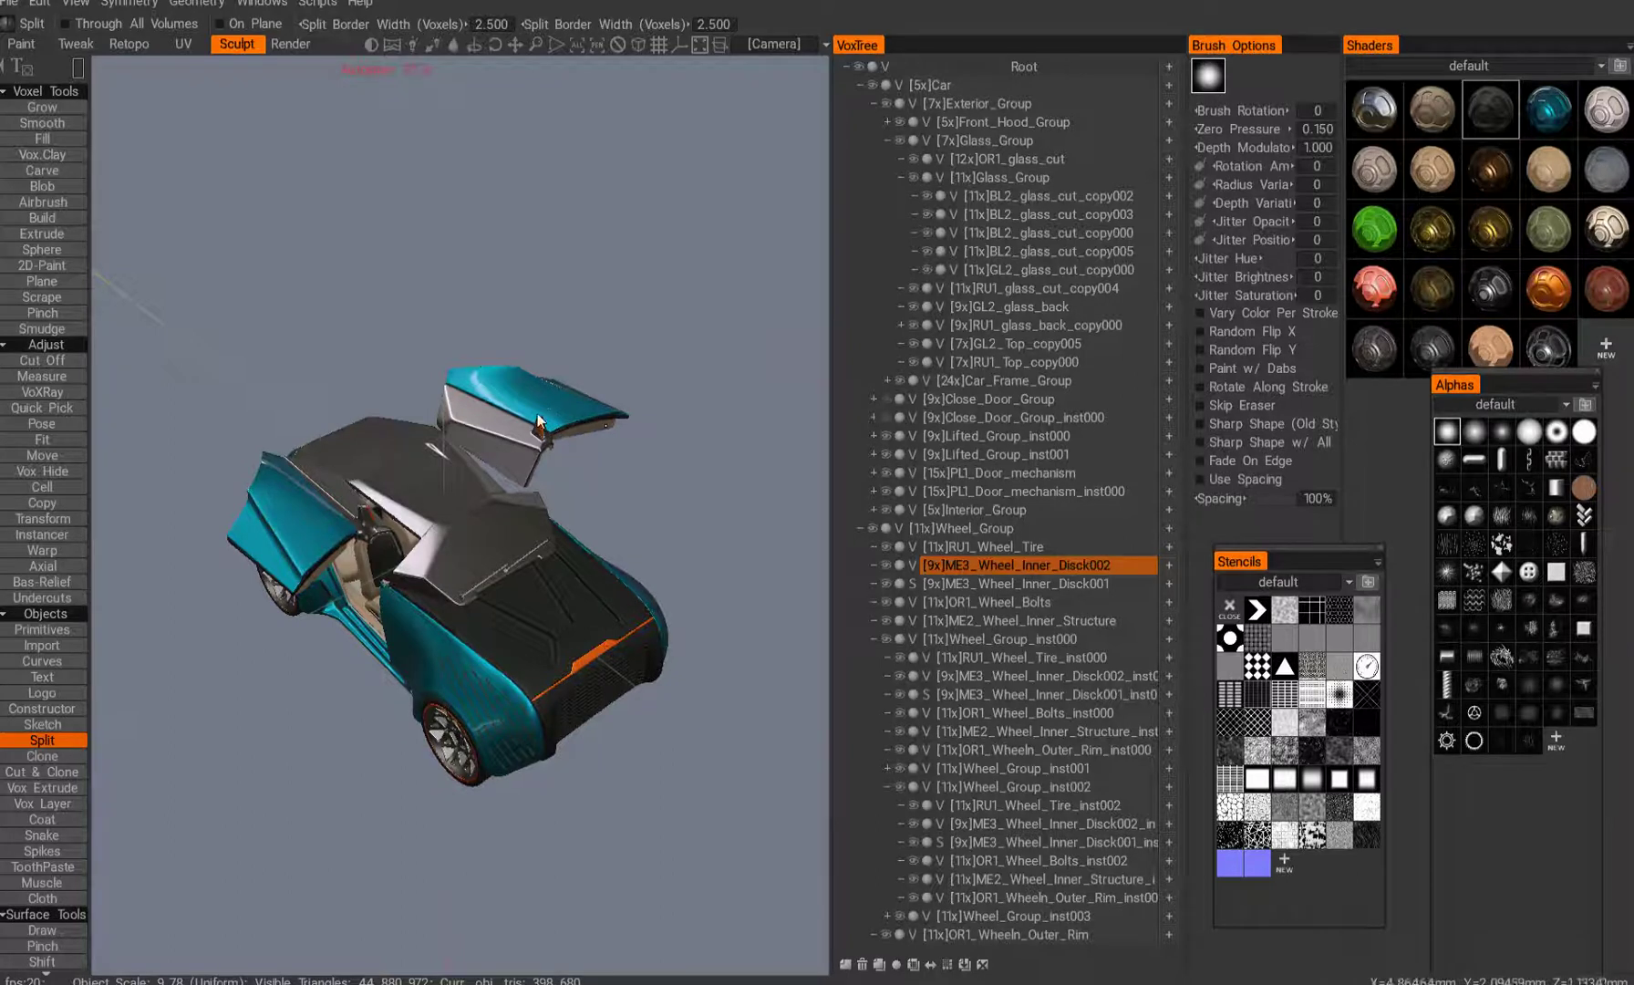
middle_click_drag(577, 424, 401, 460)
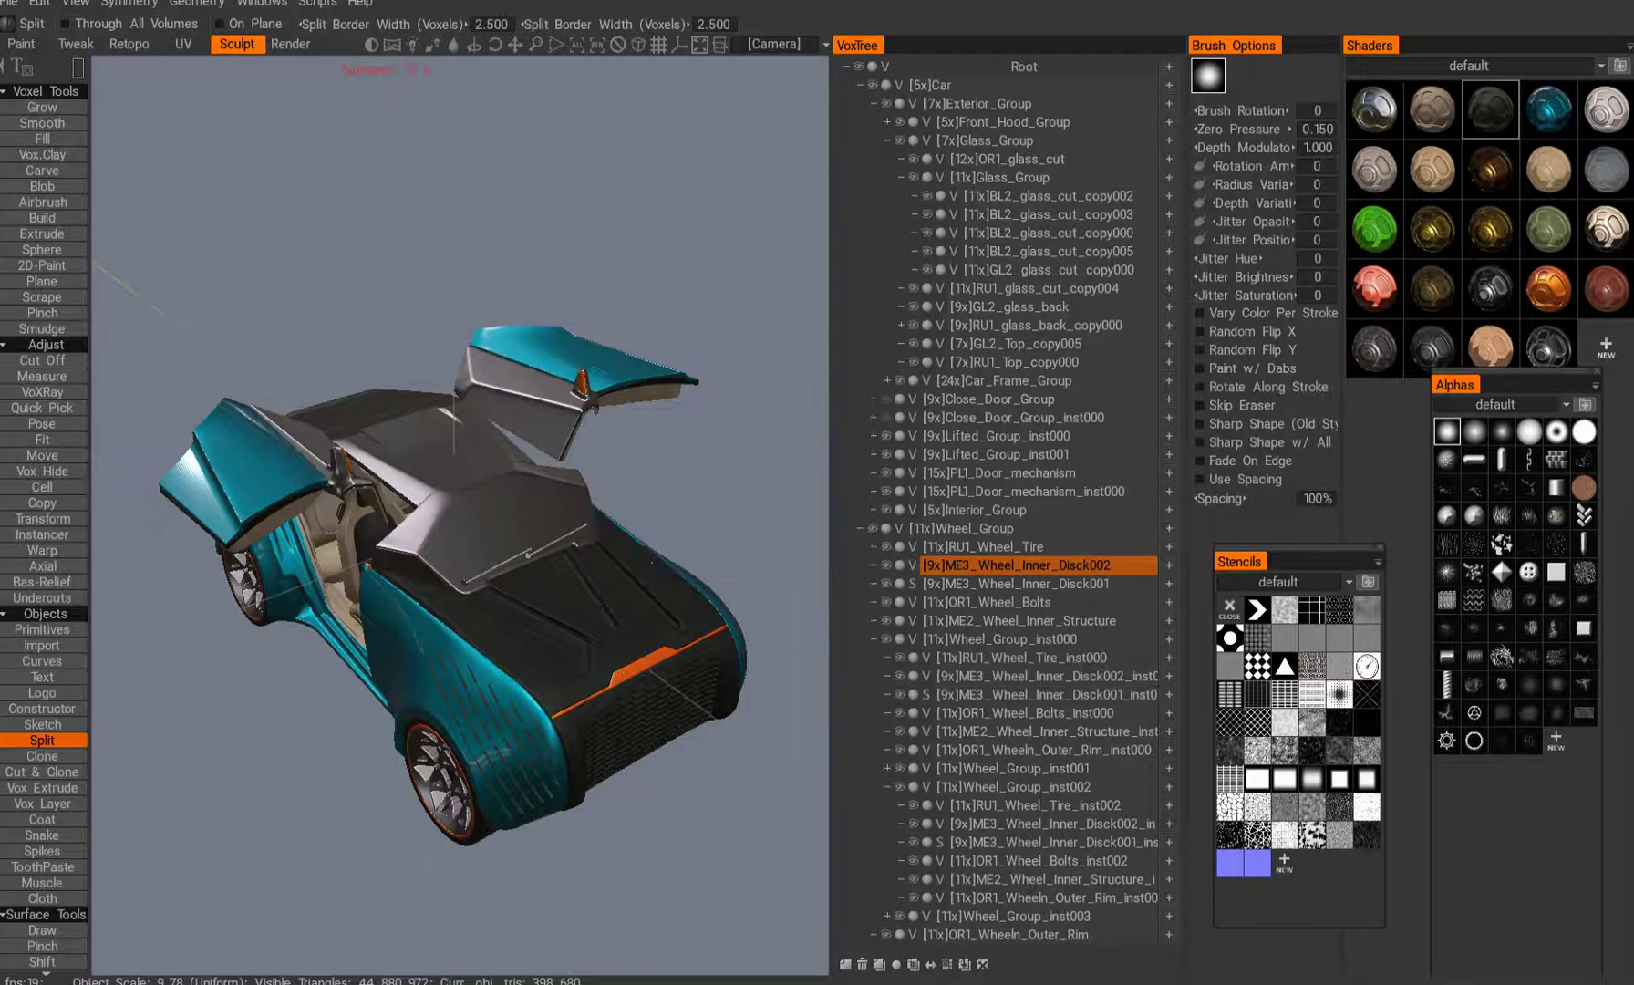
- Examine the complete car from several angles, including a close look at the seats and interior
middle_click_drag(485, 617, 518, 614)
scroll(689, 780, "up", 5)
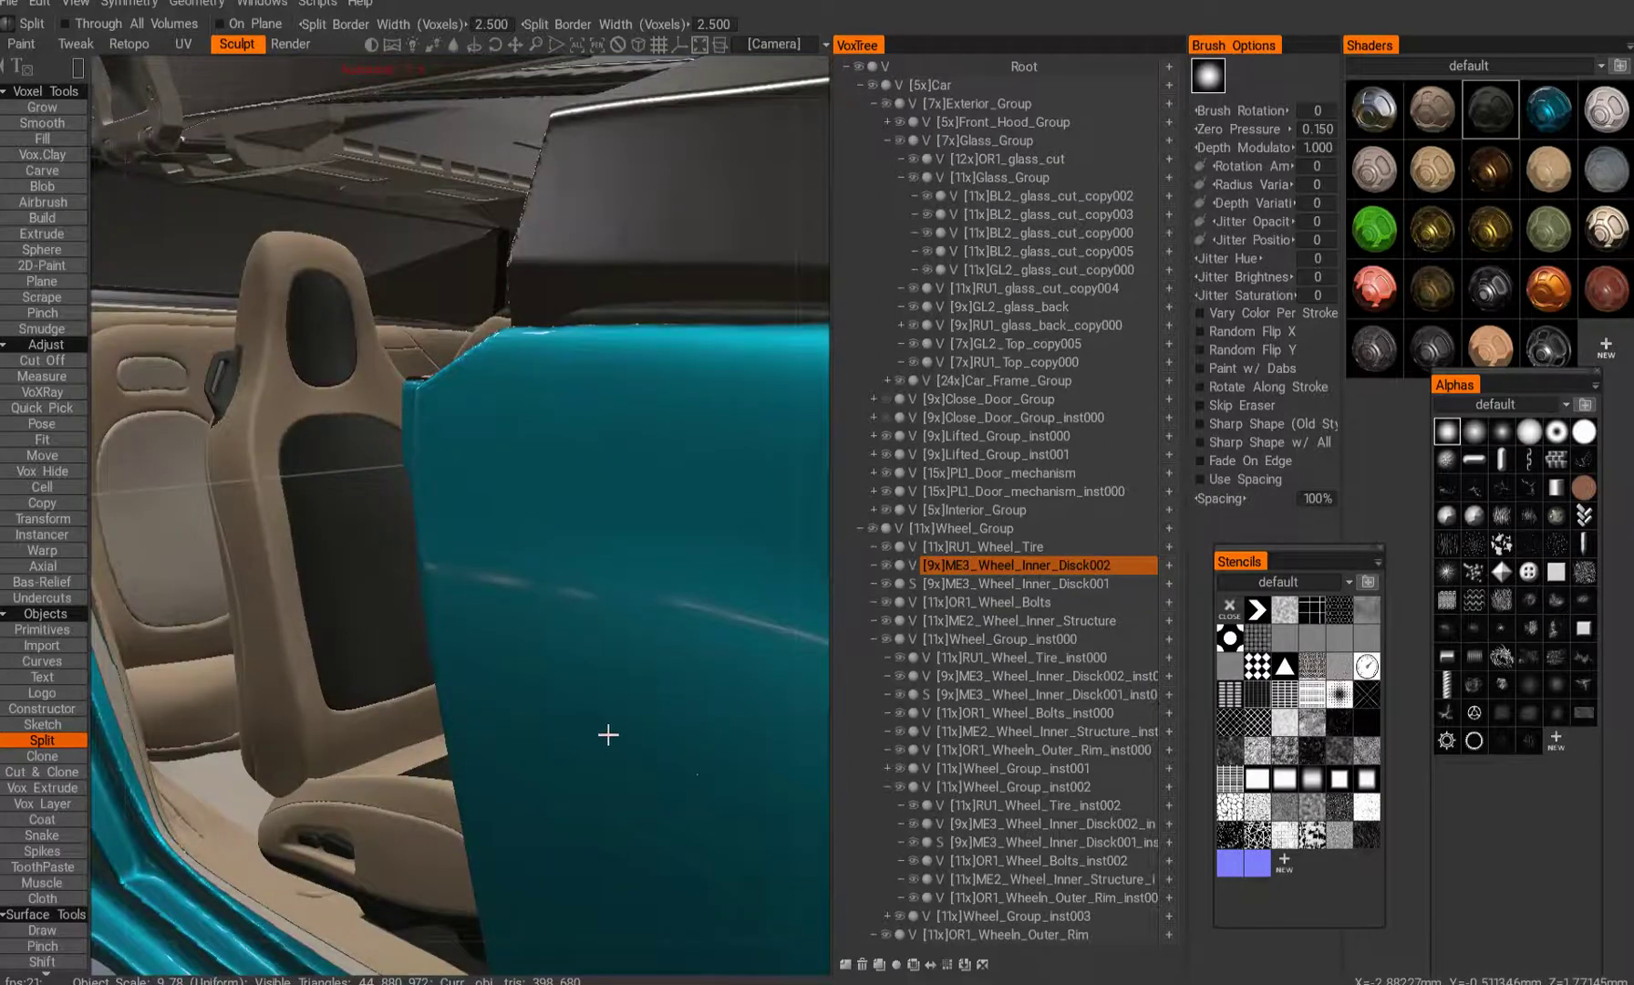
scroll(609, 735, "down", 5)
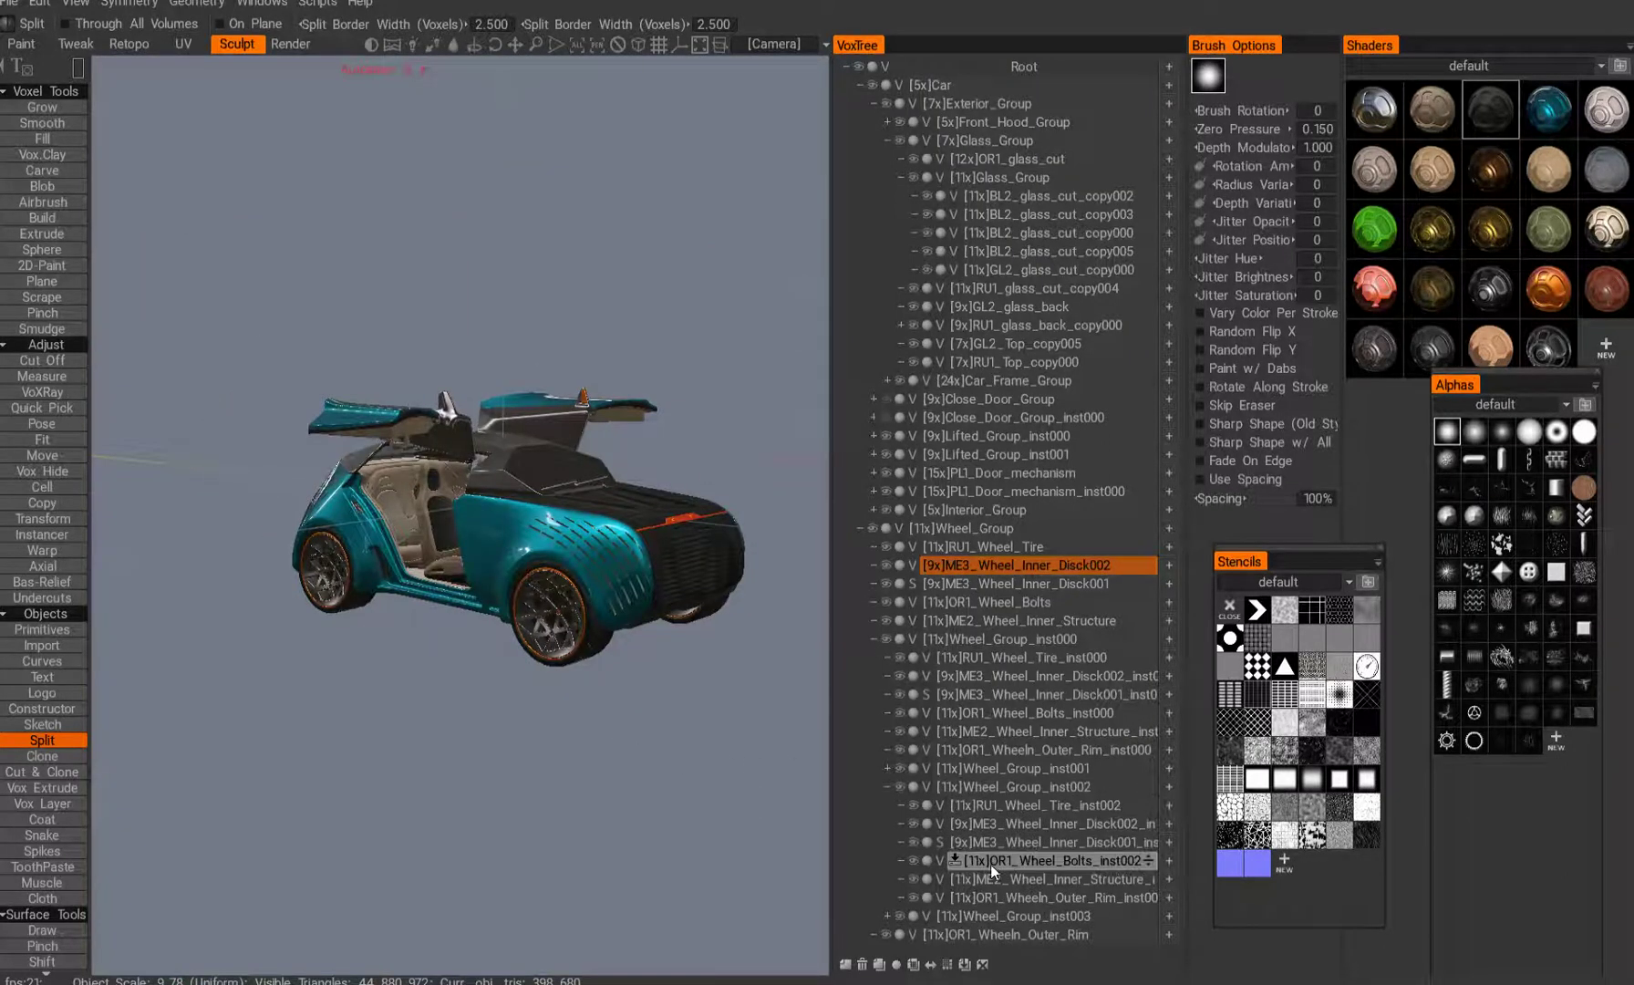
middle_click_drag(748, 729, 567, 675)
scroll(656, 730, "up", 4)
scroll(585, 726, "up", 2)
scroll(584, 730, "down", 4)
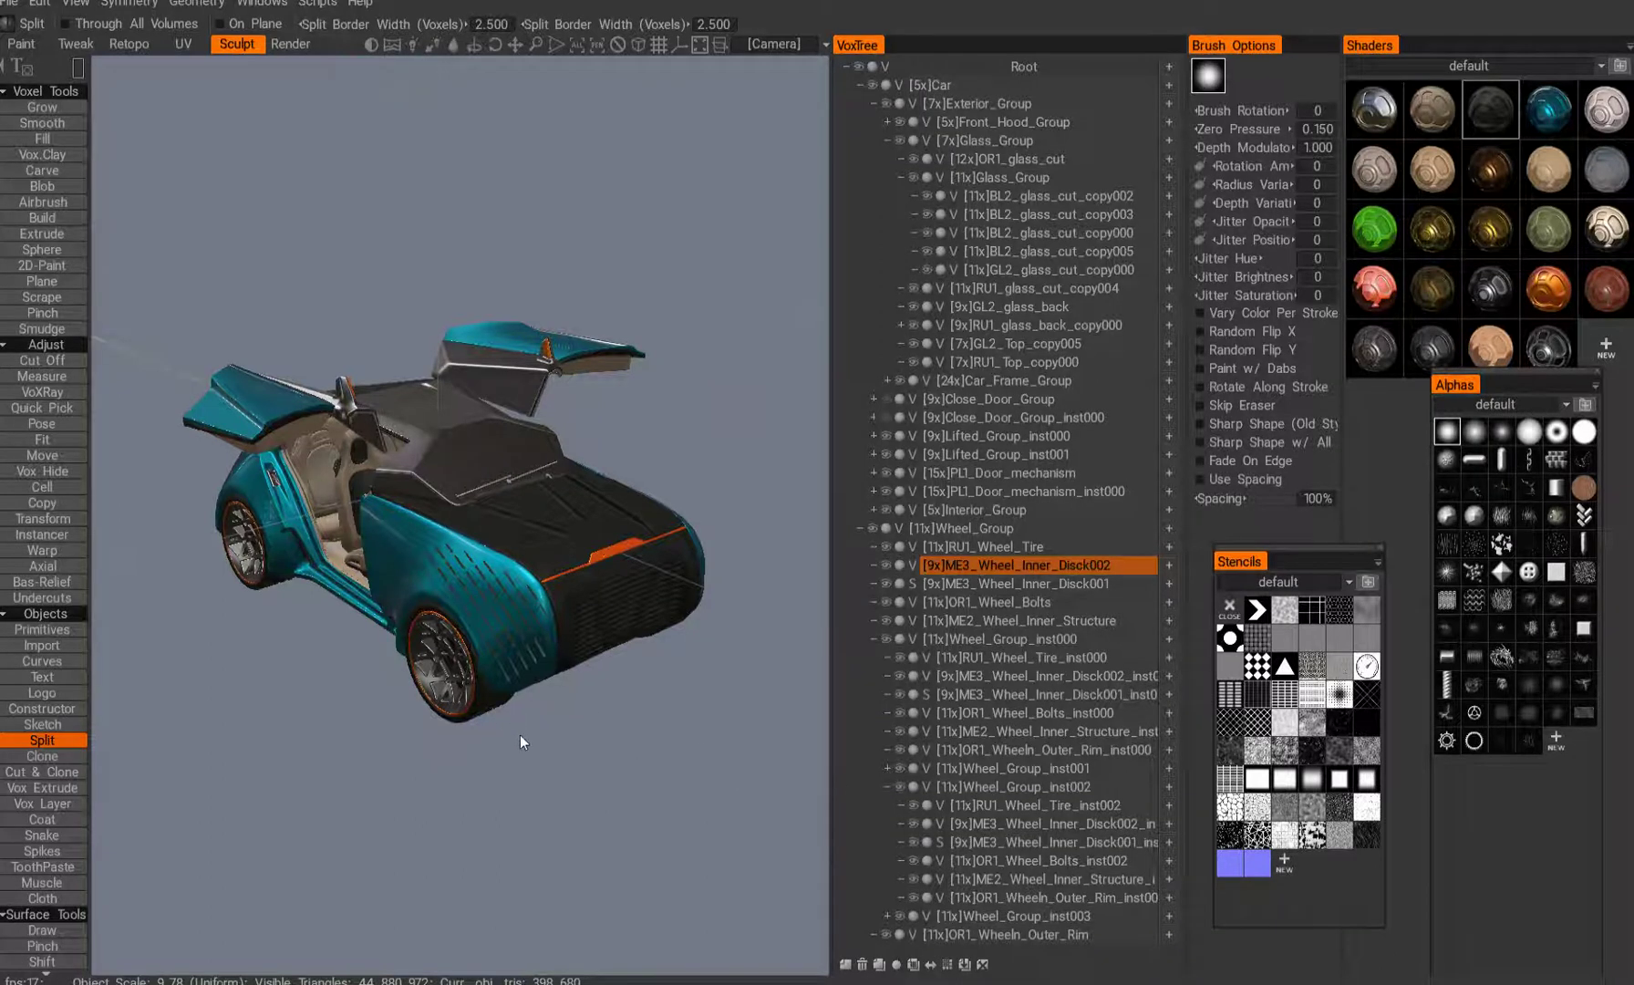
middle_click_drag(519, 734, 512, 752)
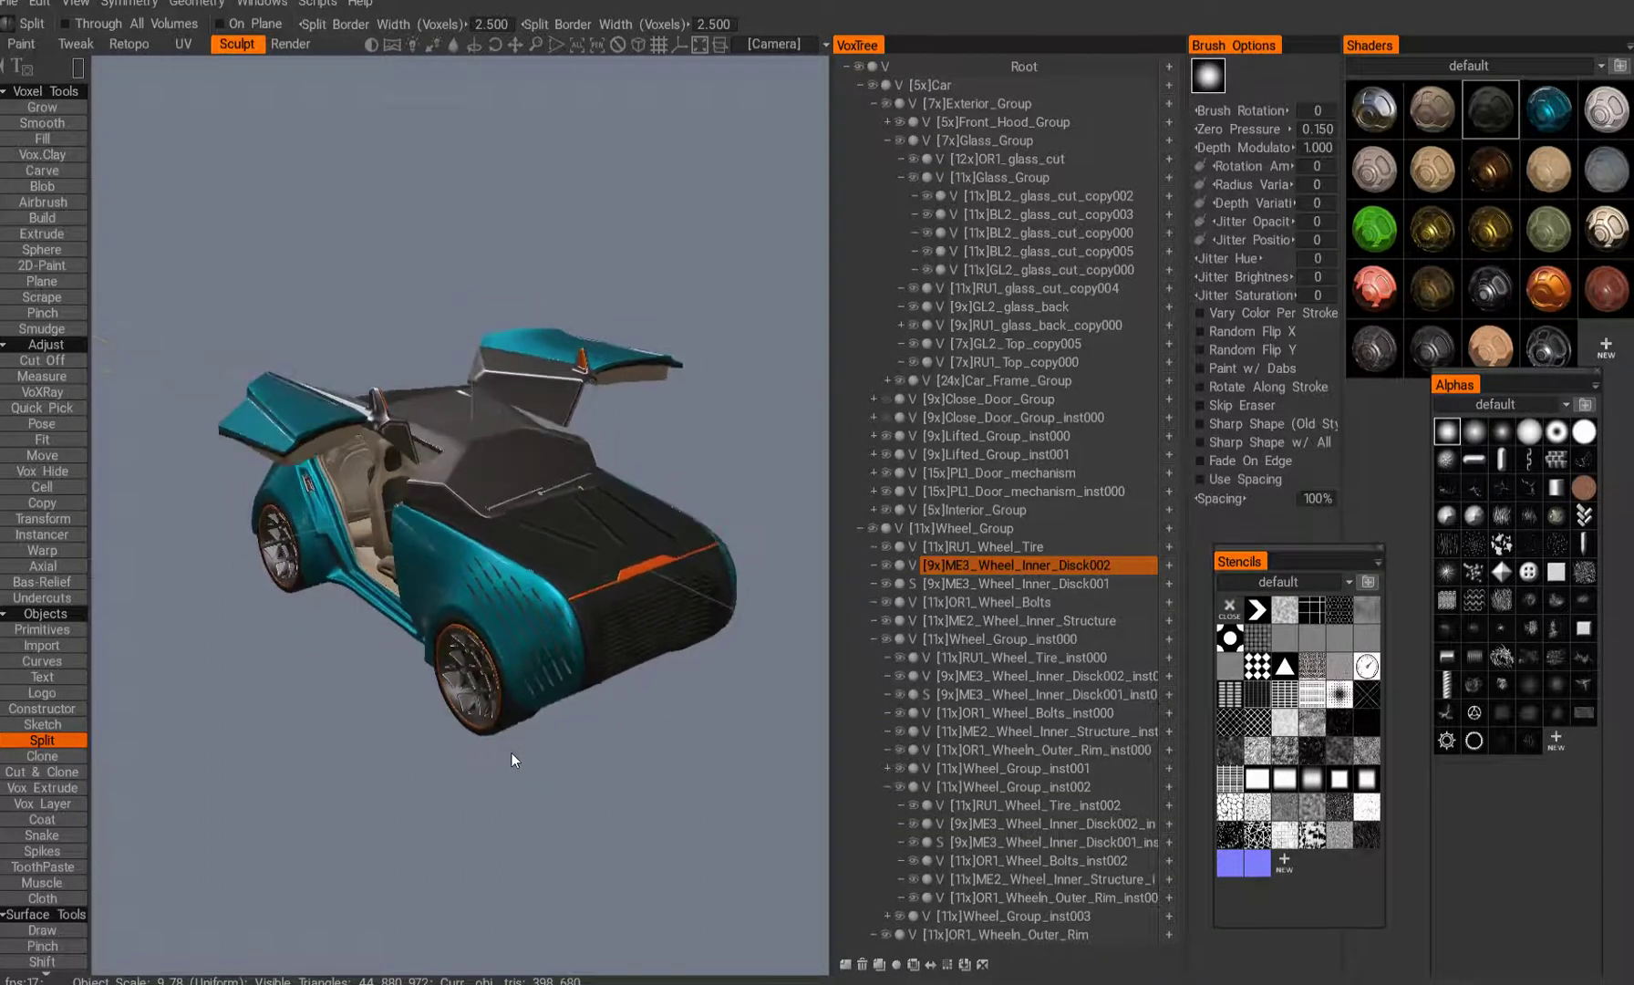
- Collapse the nested Glass_Group and its parent Glass_Group to shorten the layer tree
left_click(902, 177)
left_click(886, 141)
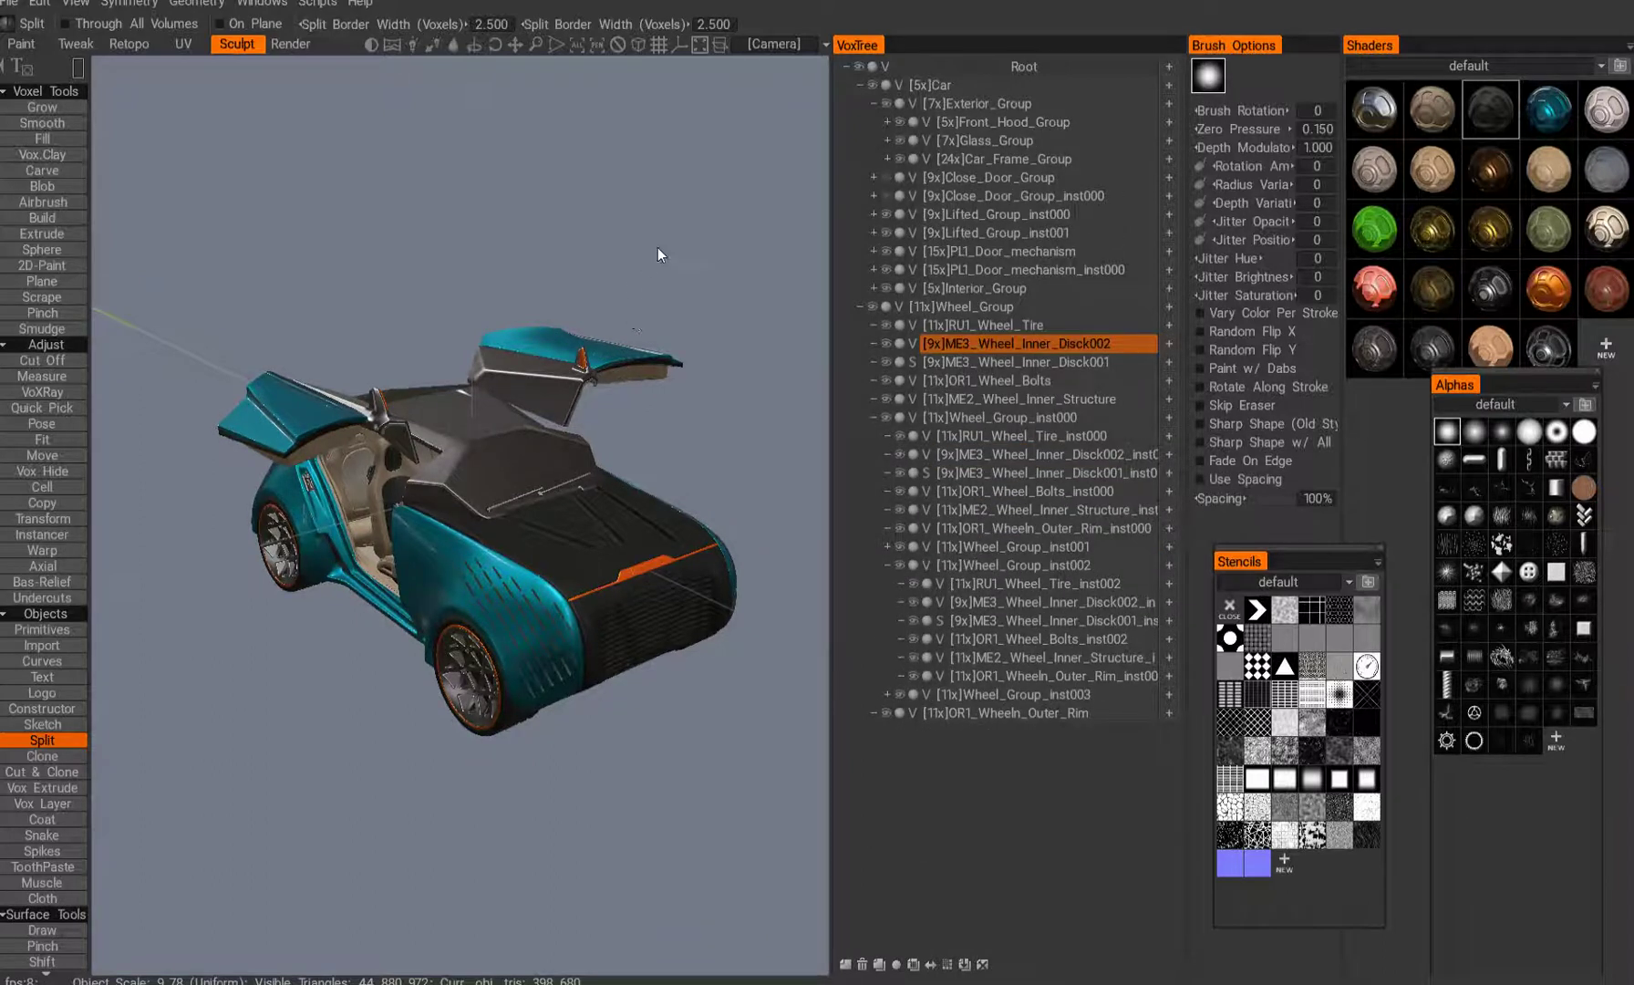
middle_click_drag(657, 248, 576, 278)
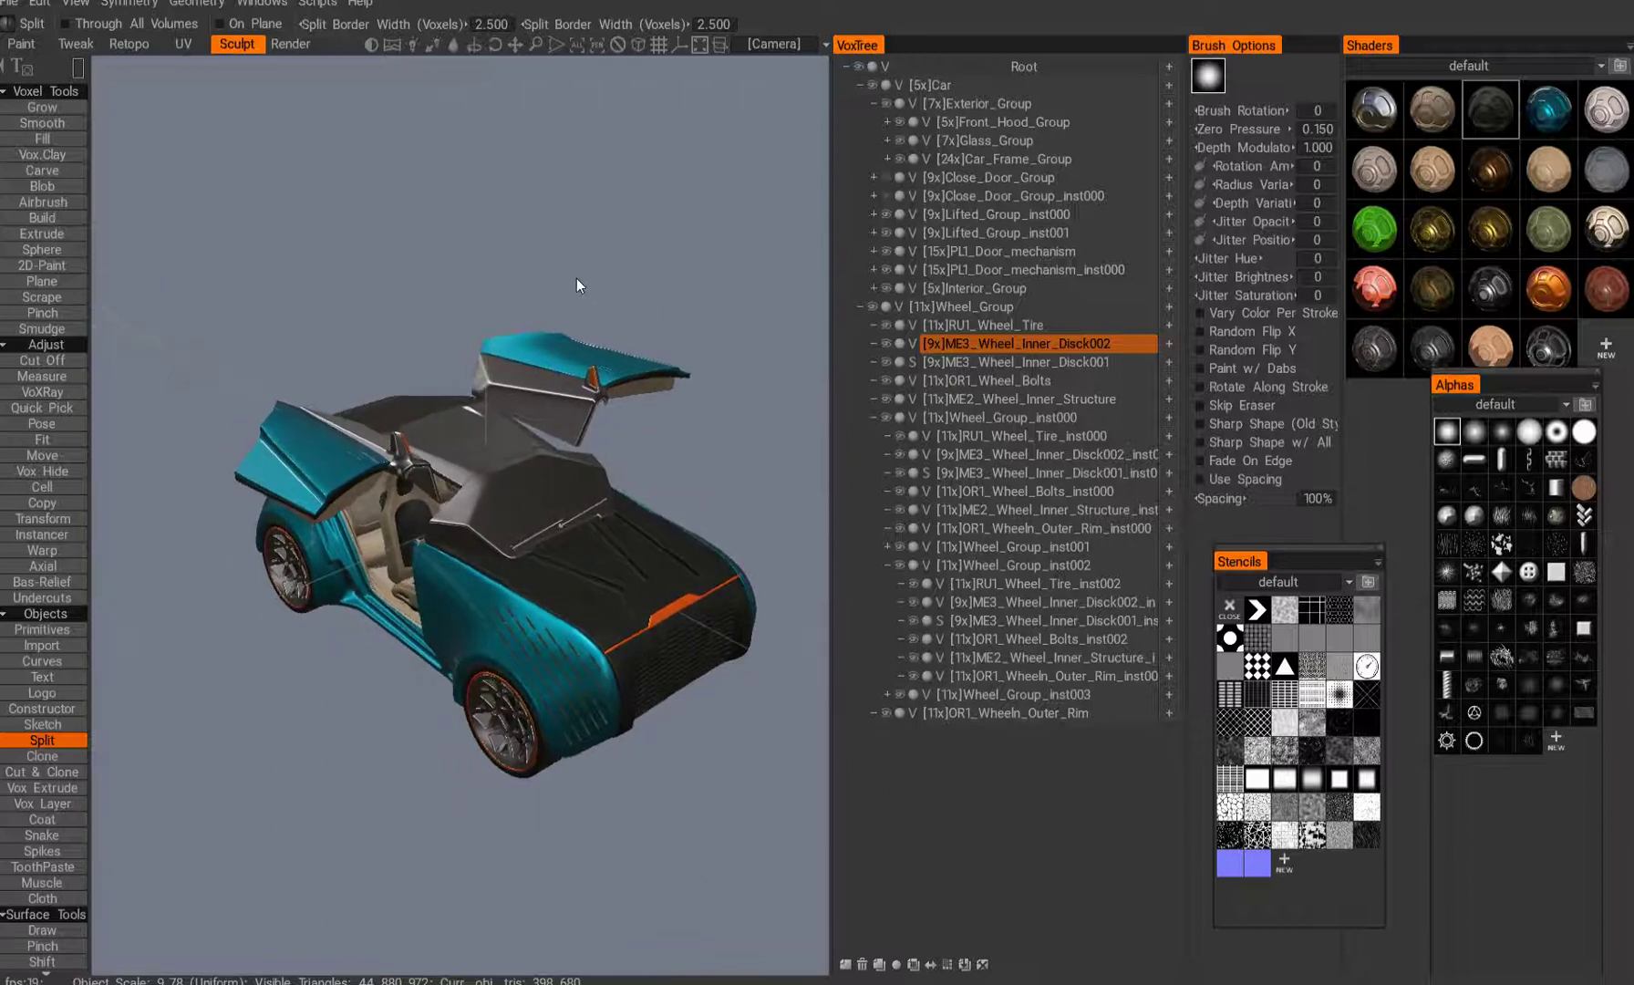
left_click(327, 4)
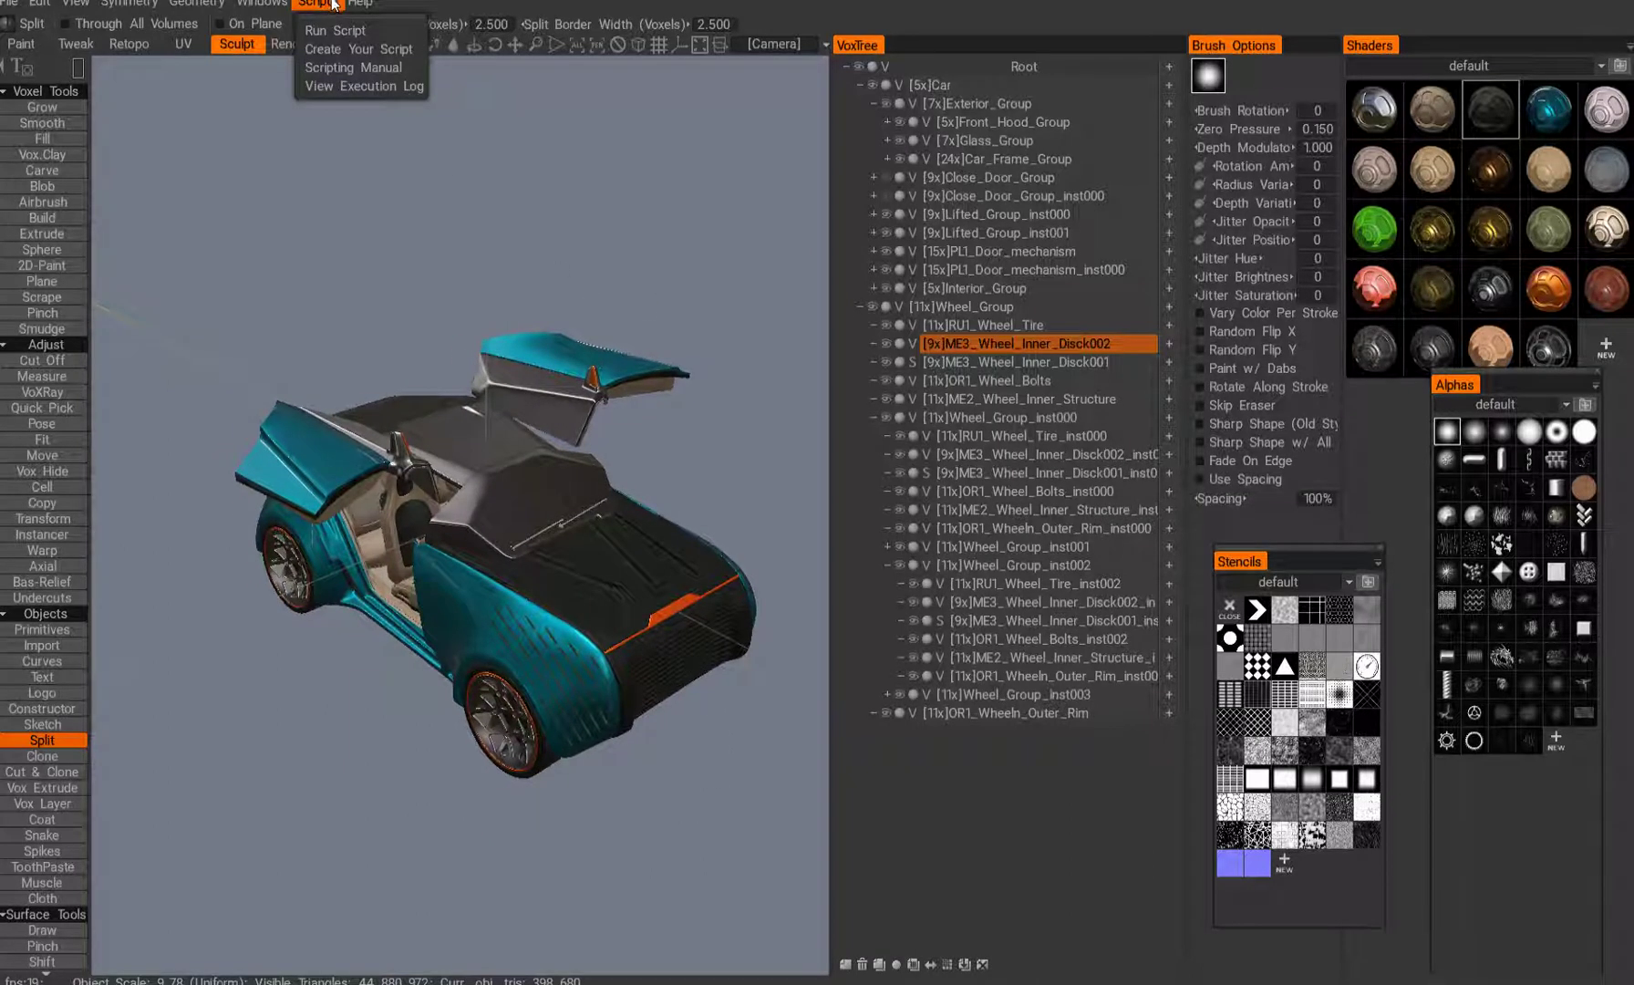
left_click_drag(342, 0, 349, 3)
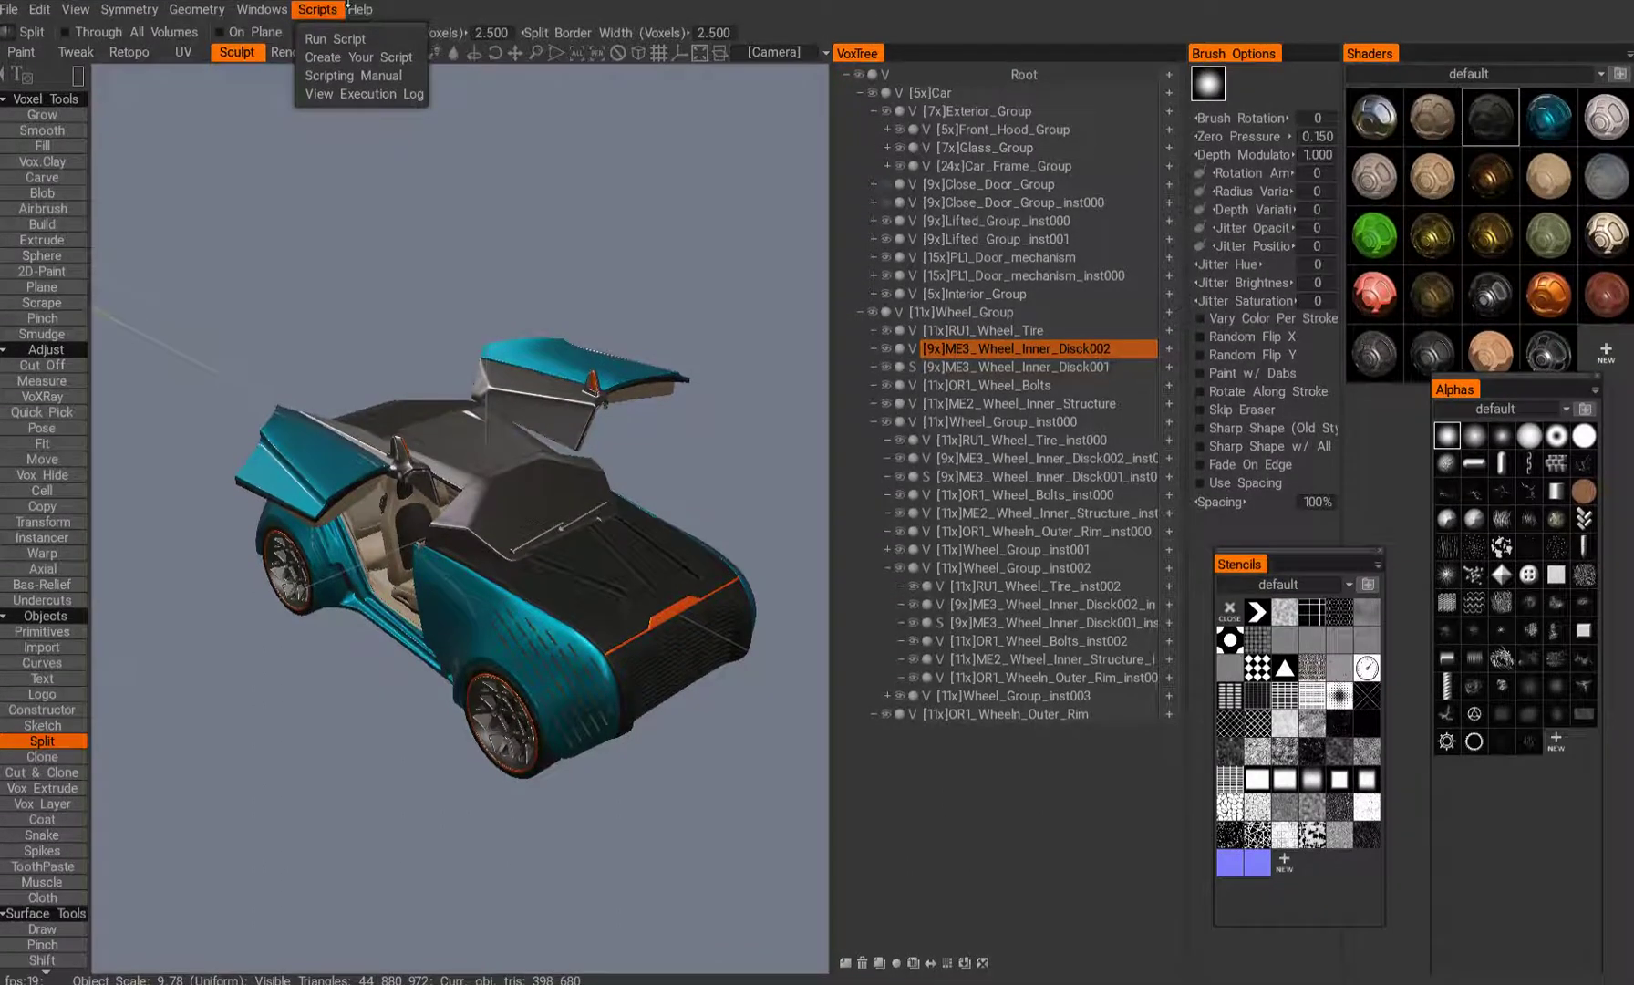
left_click(421, 312)
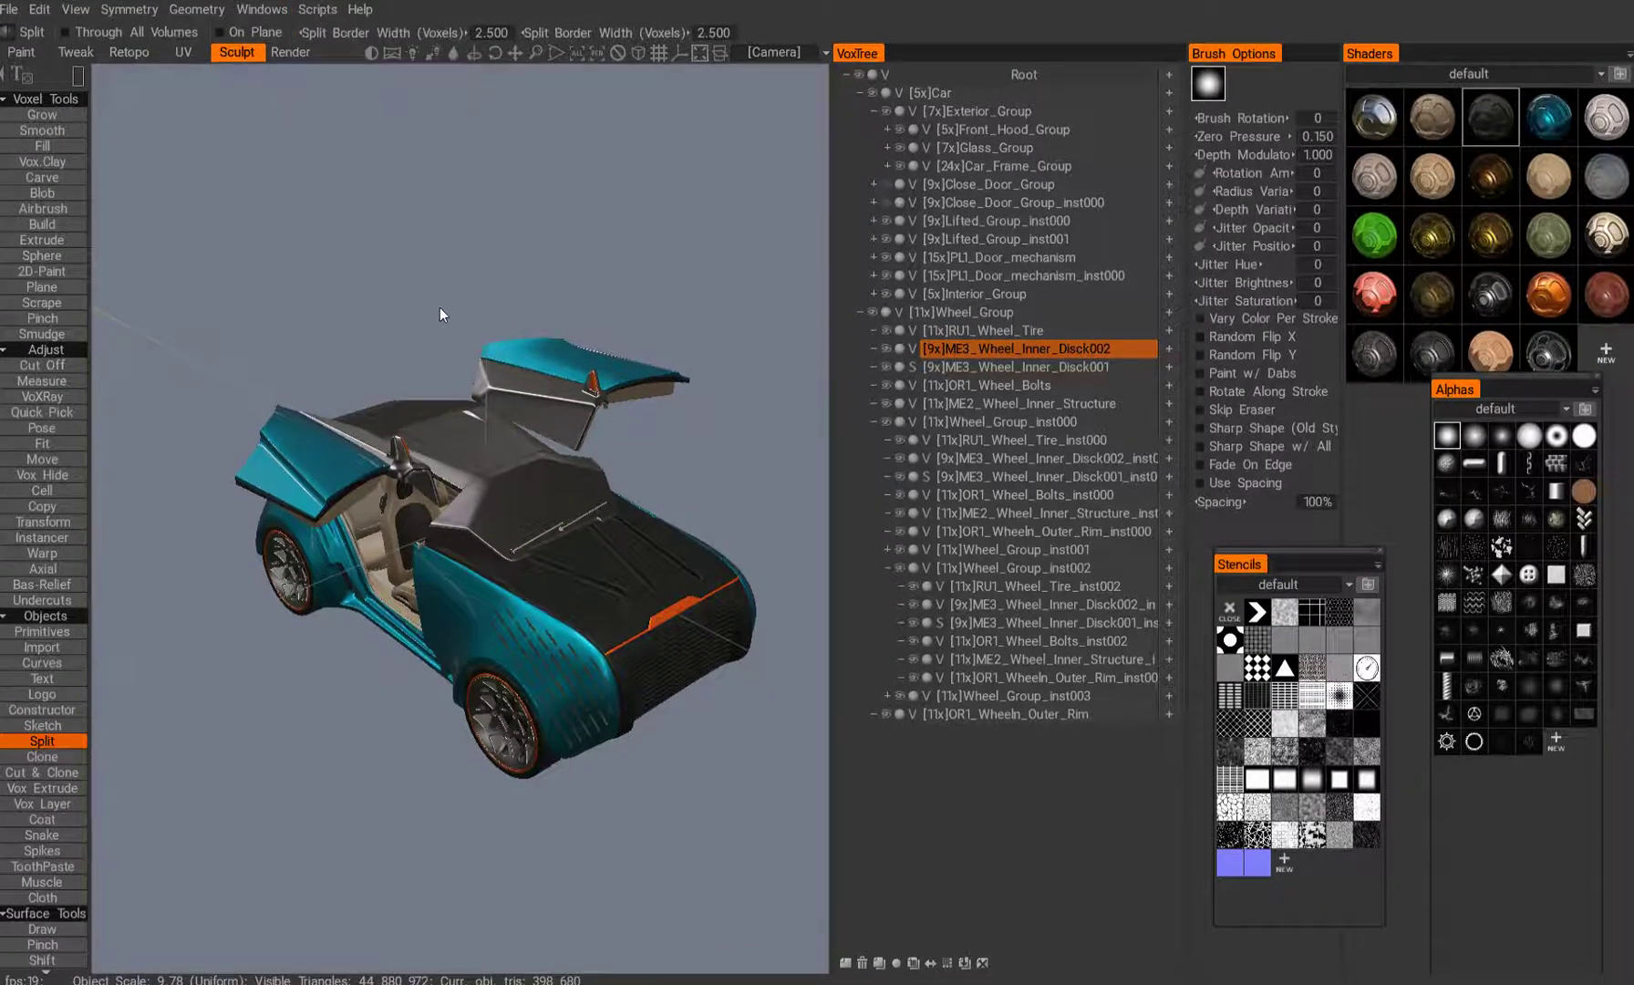
left_click_drag(441, 310, 862, 318)
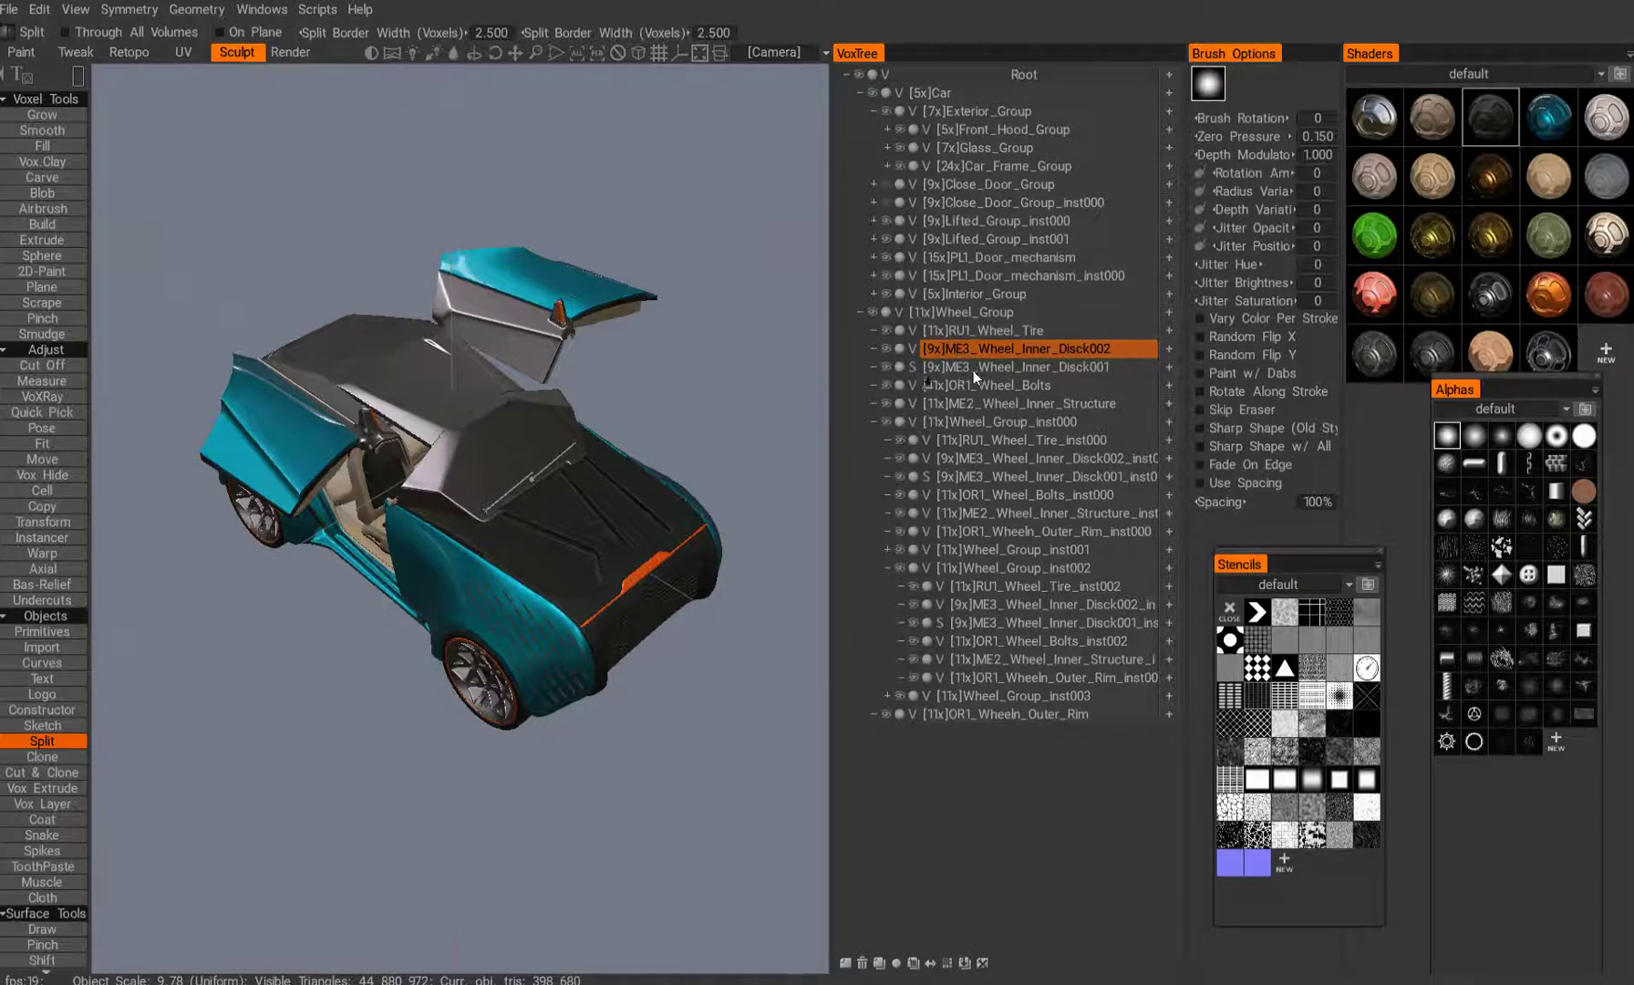
middle_click_drag(646, 478, 643, 490)
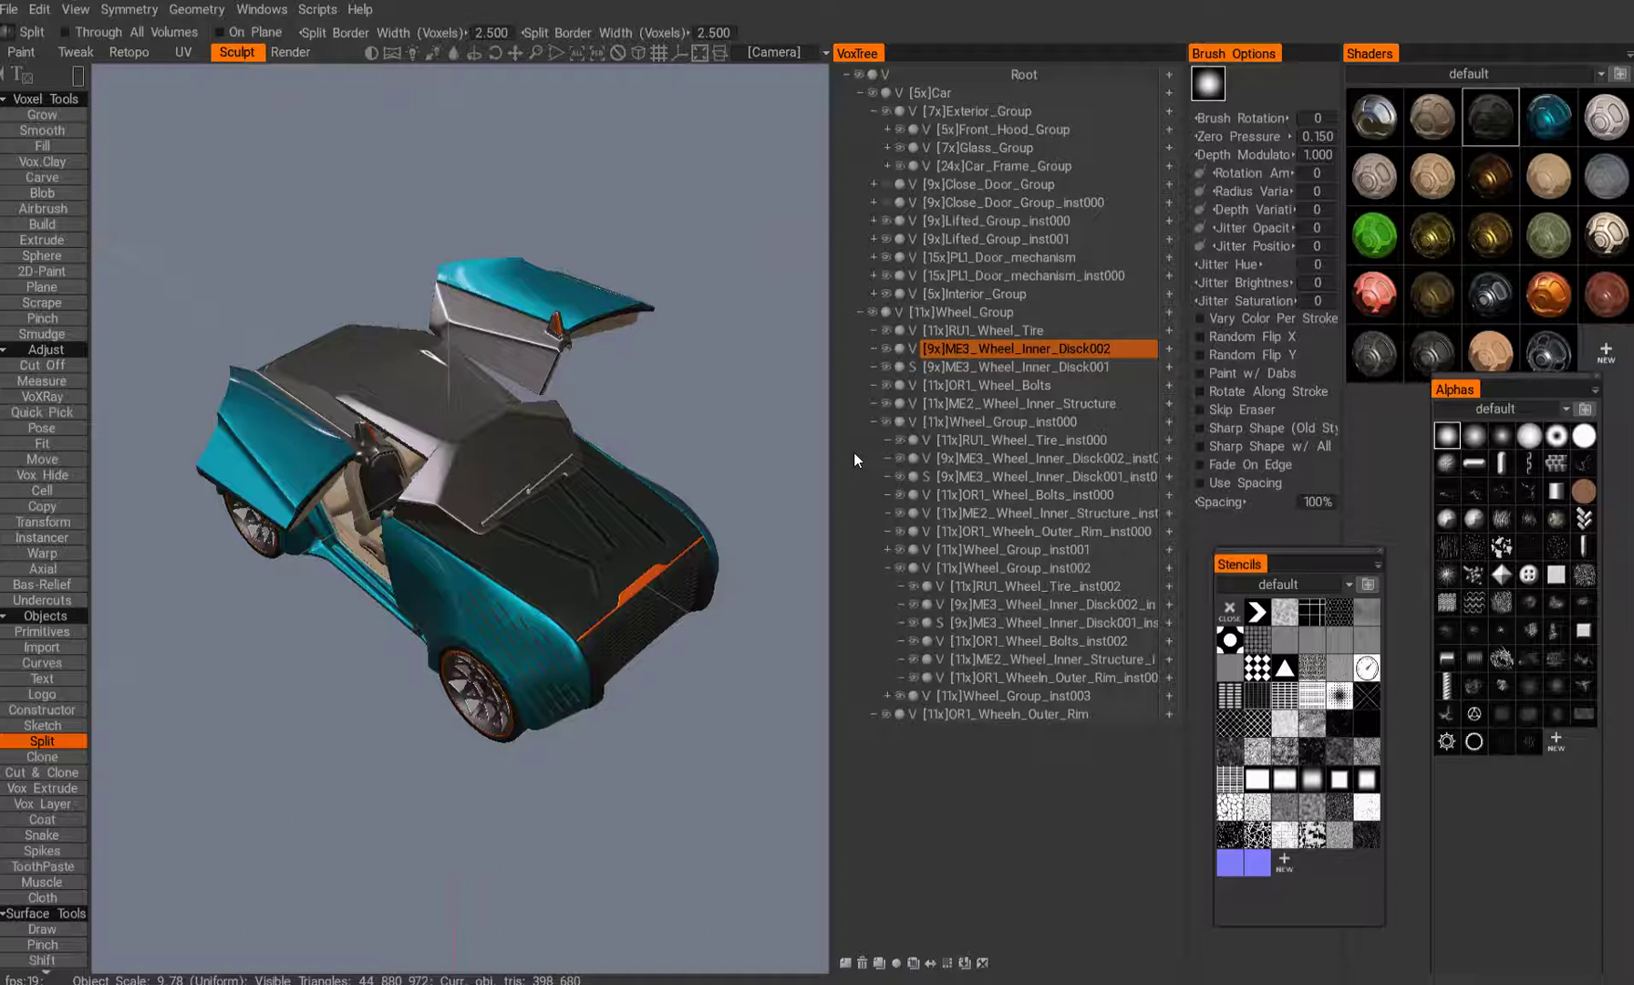
- Expand Interior_Group to review its bench, seat and steering wheel sublayers, and collapse it again
left_click(874, 294)
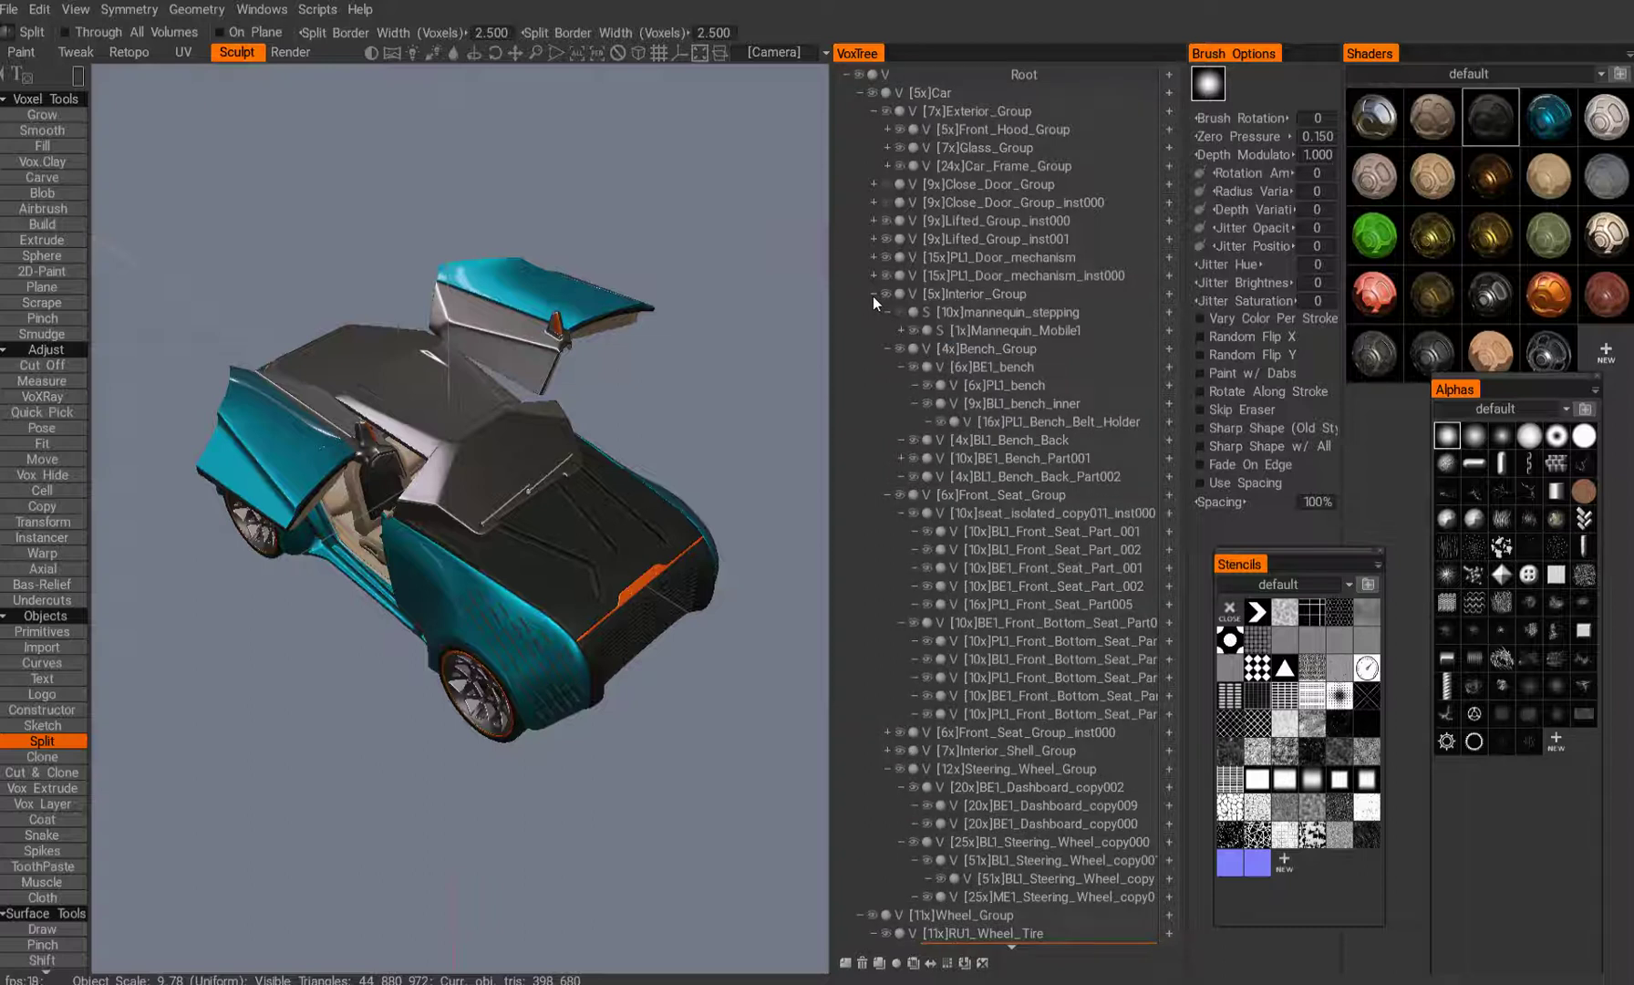
left_click(873, 294)
middle_click_drag(559, 450, 616, 448, "alt")
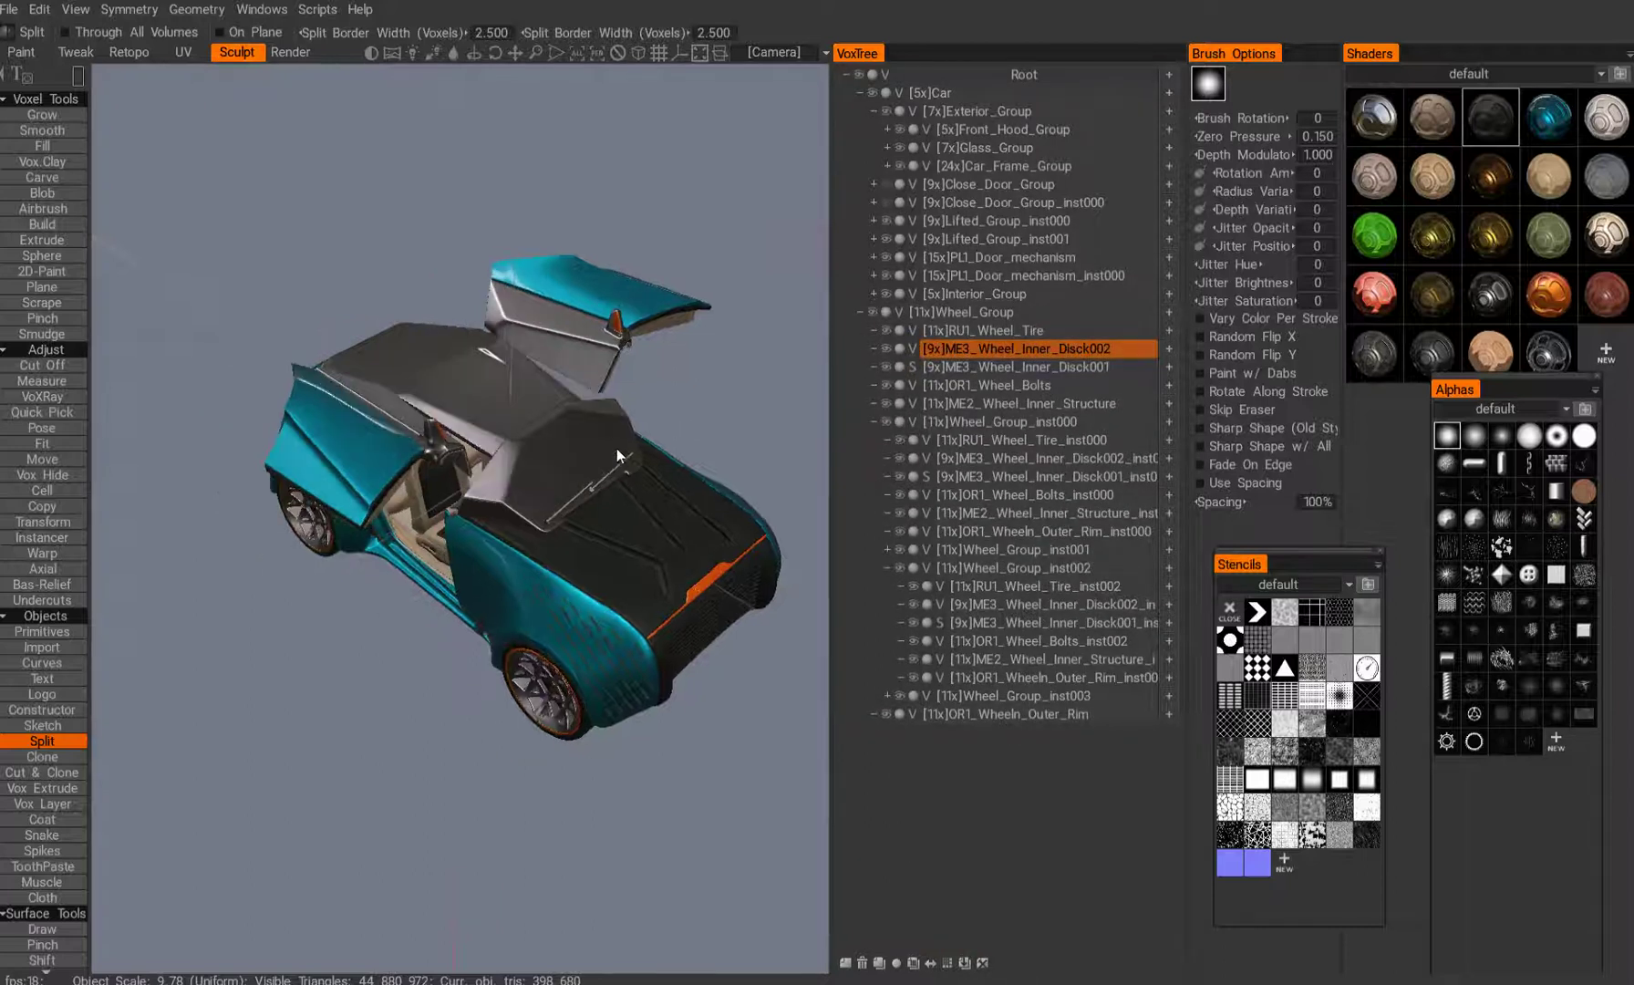
left_click_drag(617, 447, 626, 418, "alt")
middle_click_drag(626, 418, 598, 427, "alt")
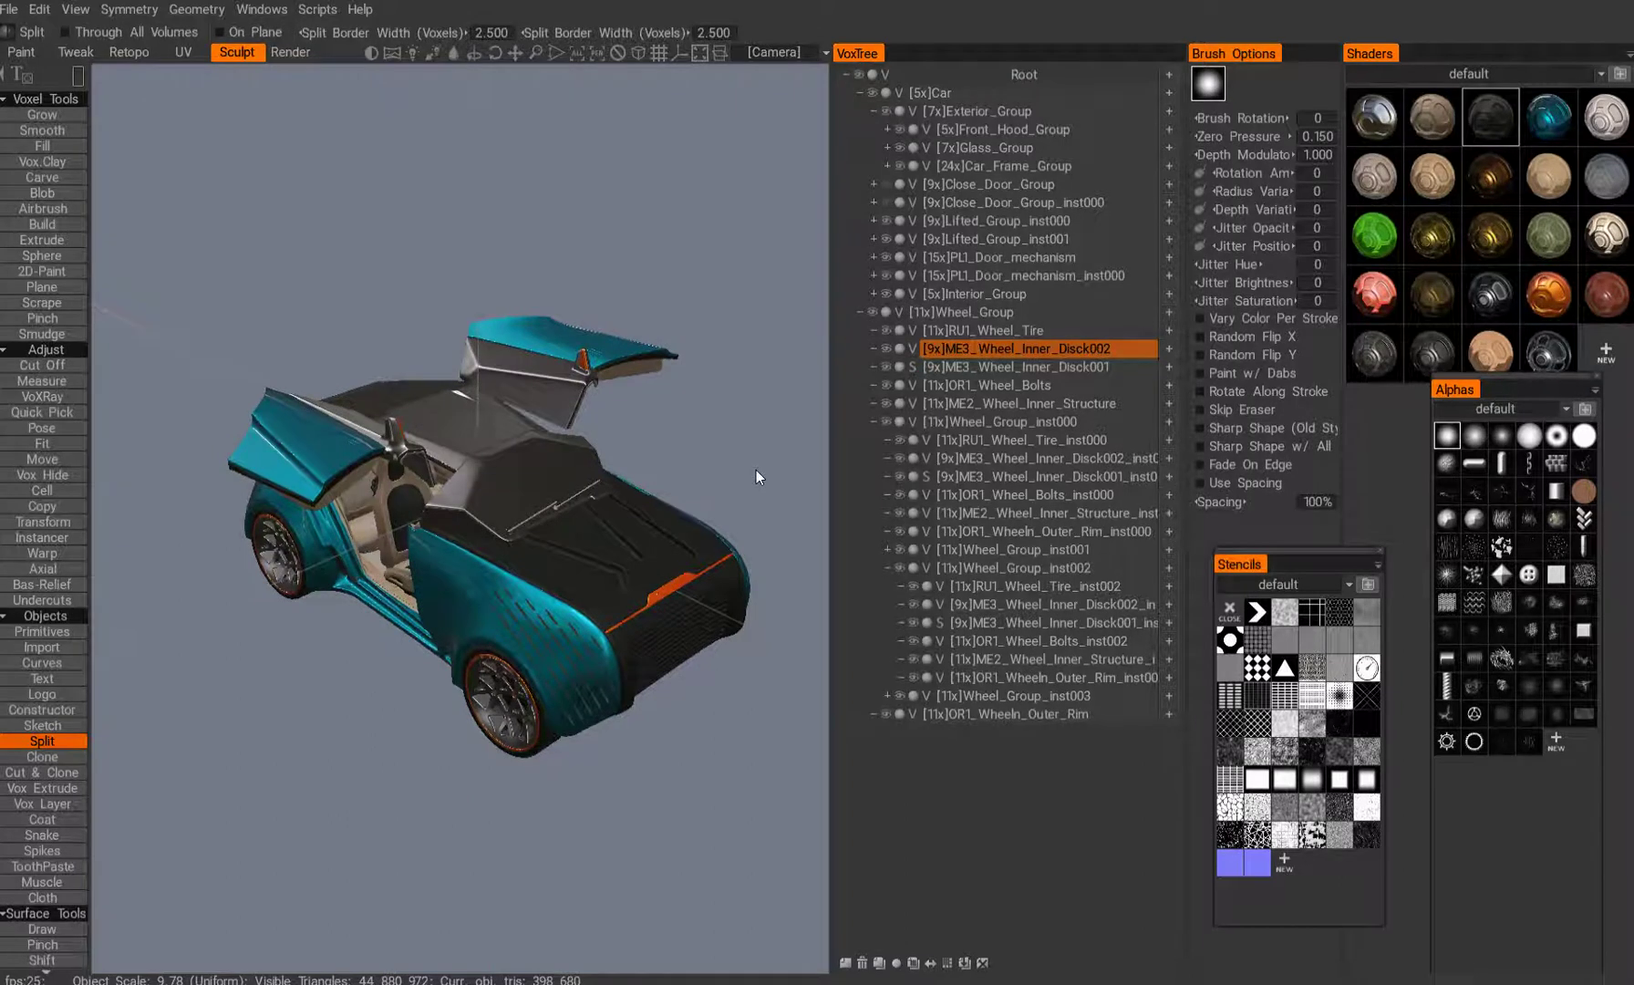
- Collapse Wheel_Group and toggle the visibility of all wheels together through the parent layer, leaving them shown
left_click(859, 311)
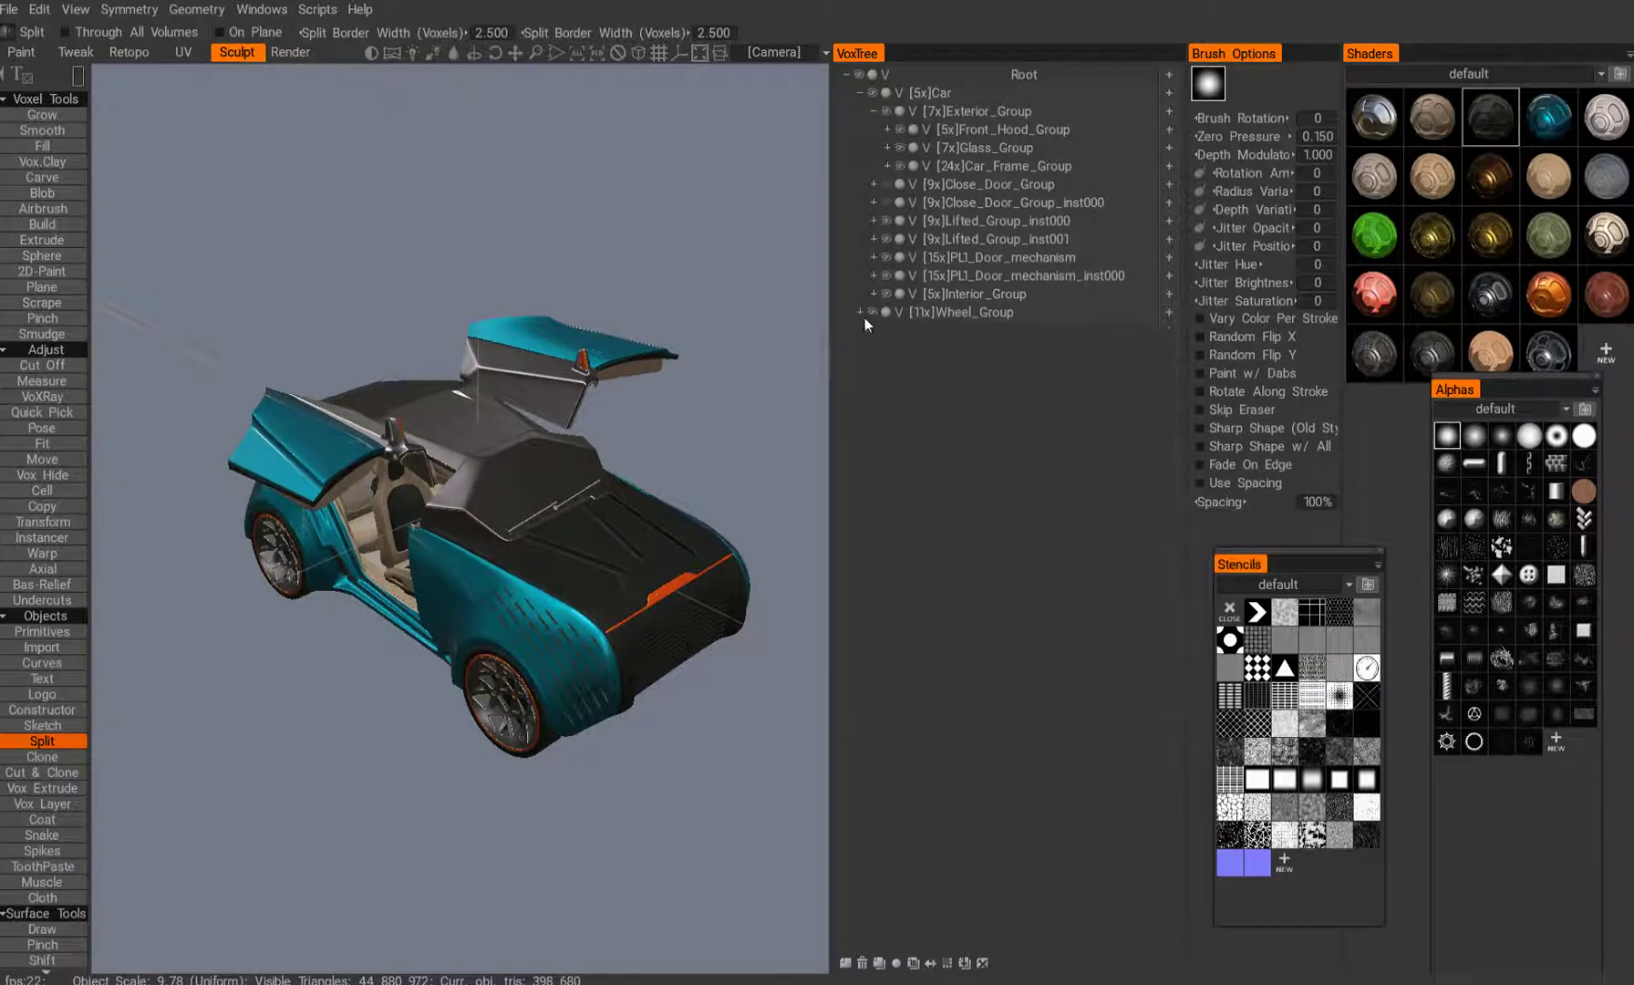
left_click(874, 312)
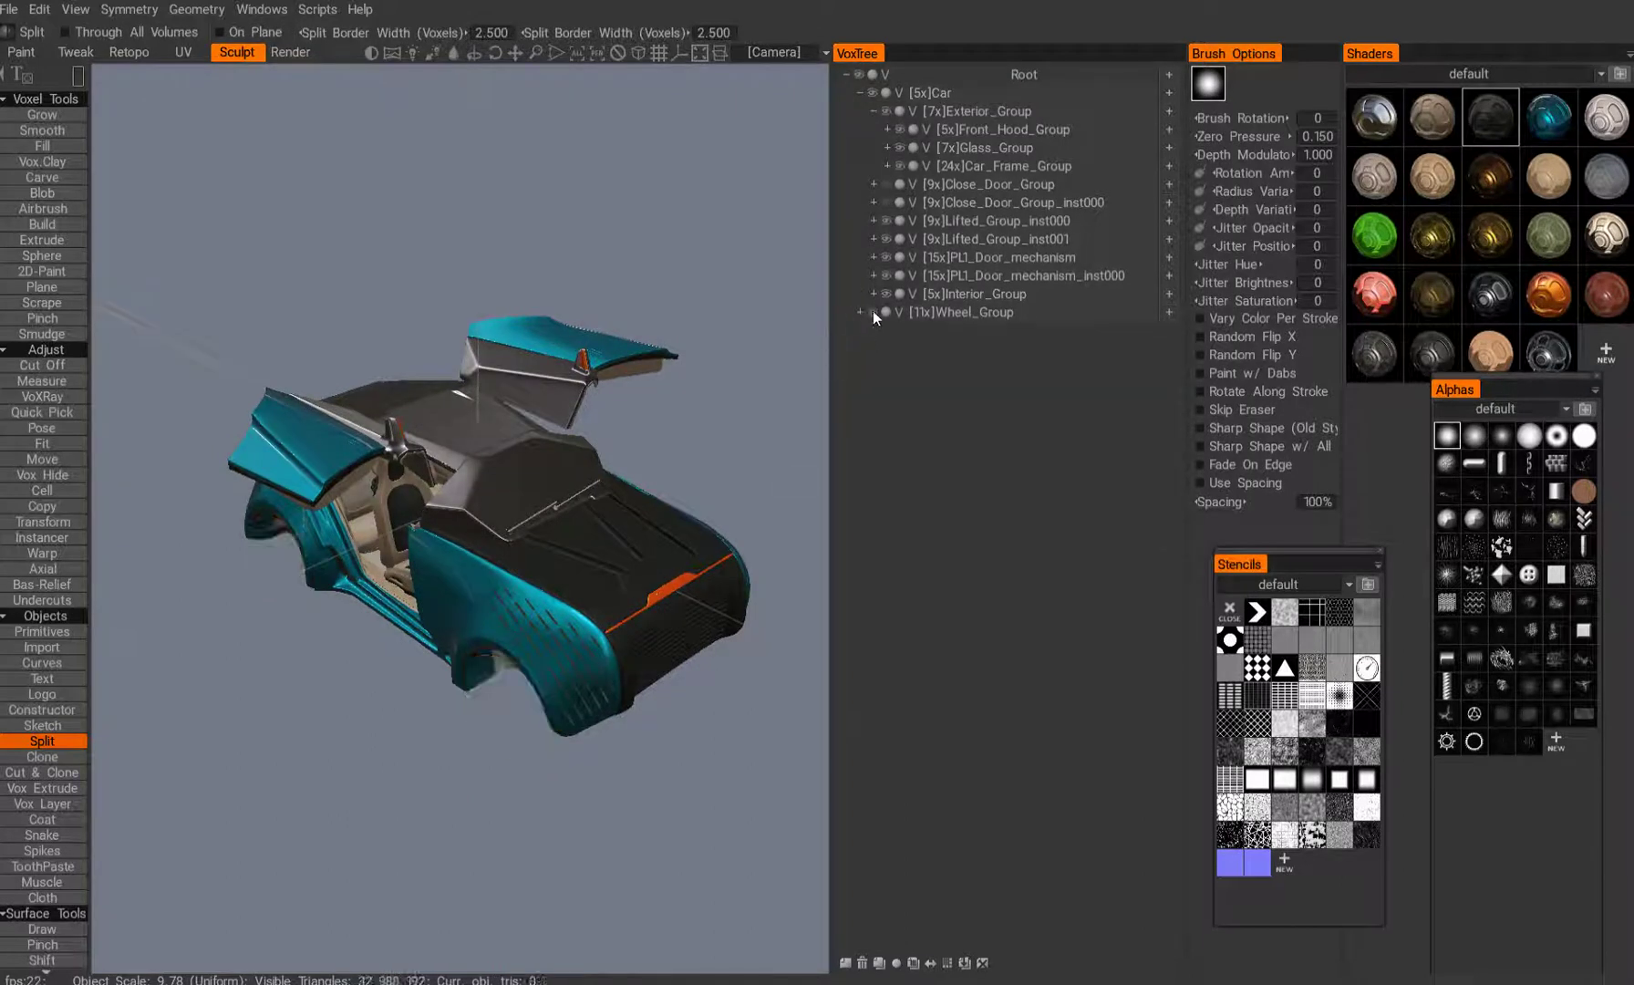
left_click(873, 312)
left_click(874, 311)
left_click(873, 313)
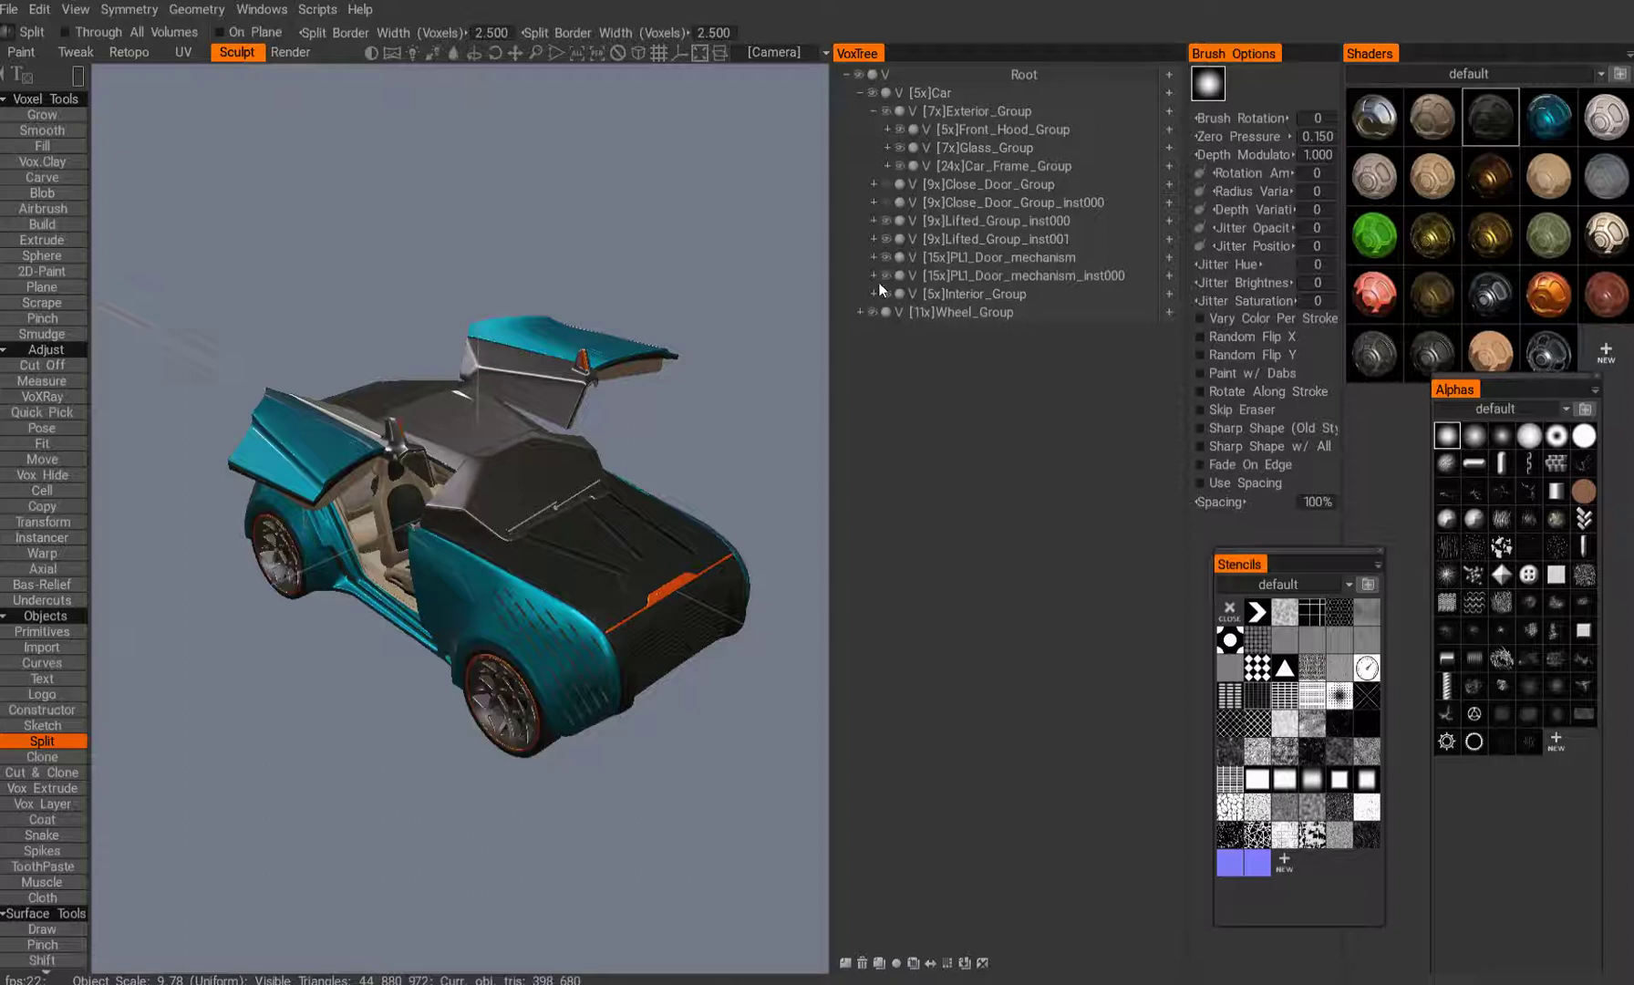
- Swap to the closed doors by showing Close_Door_Group and Close_Door_Group_inst000 and hiding Lifted_Group_inst000 and Lifted_Group_inst001
left_click(886, 185)
left_click(887, 203)
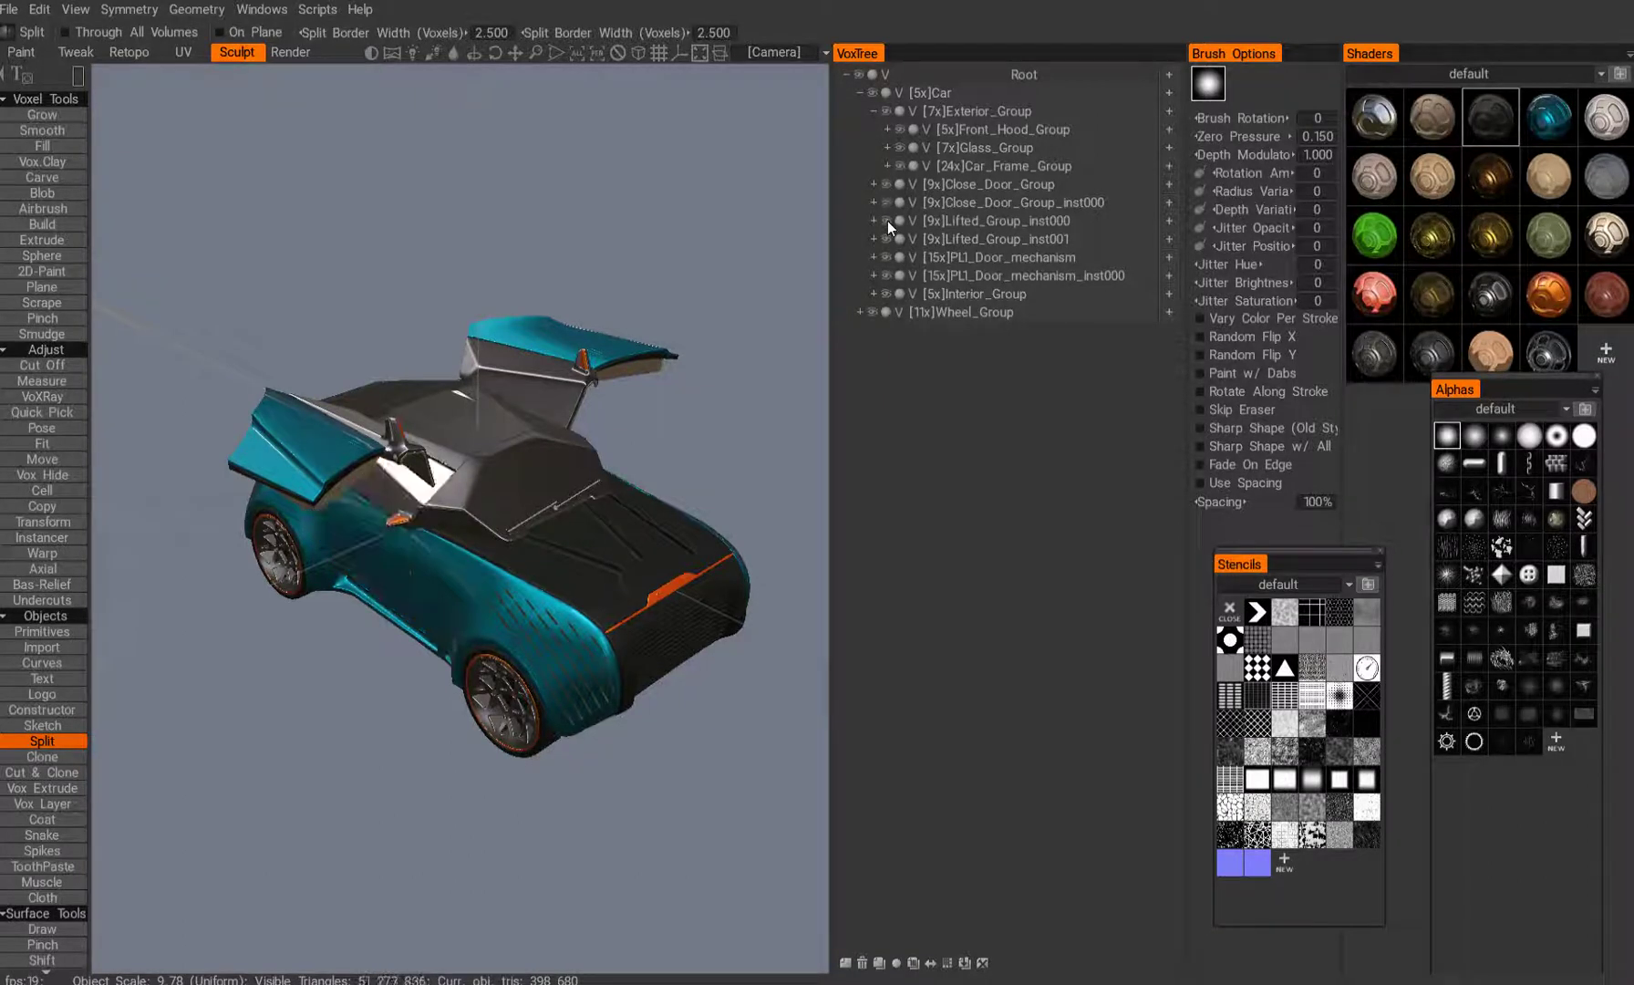
left_click(888, 221)
left_click(887, 236)
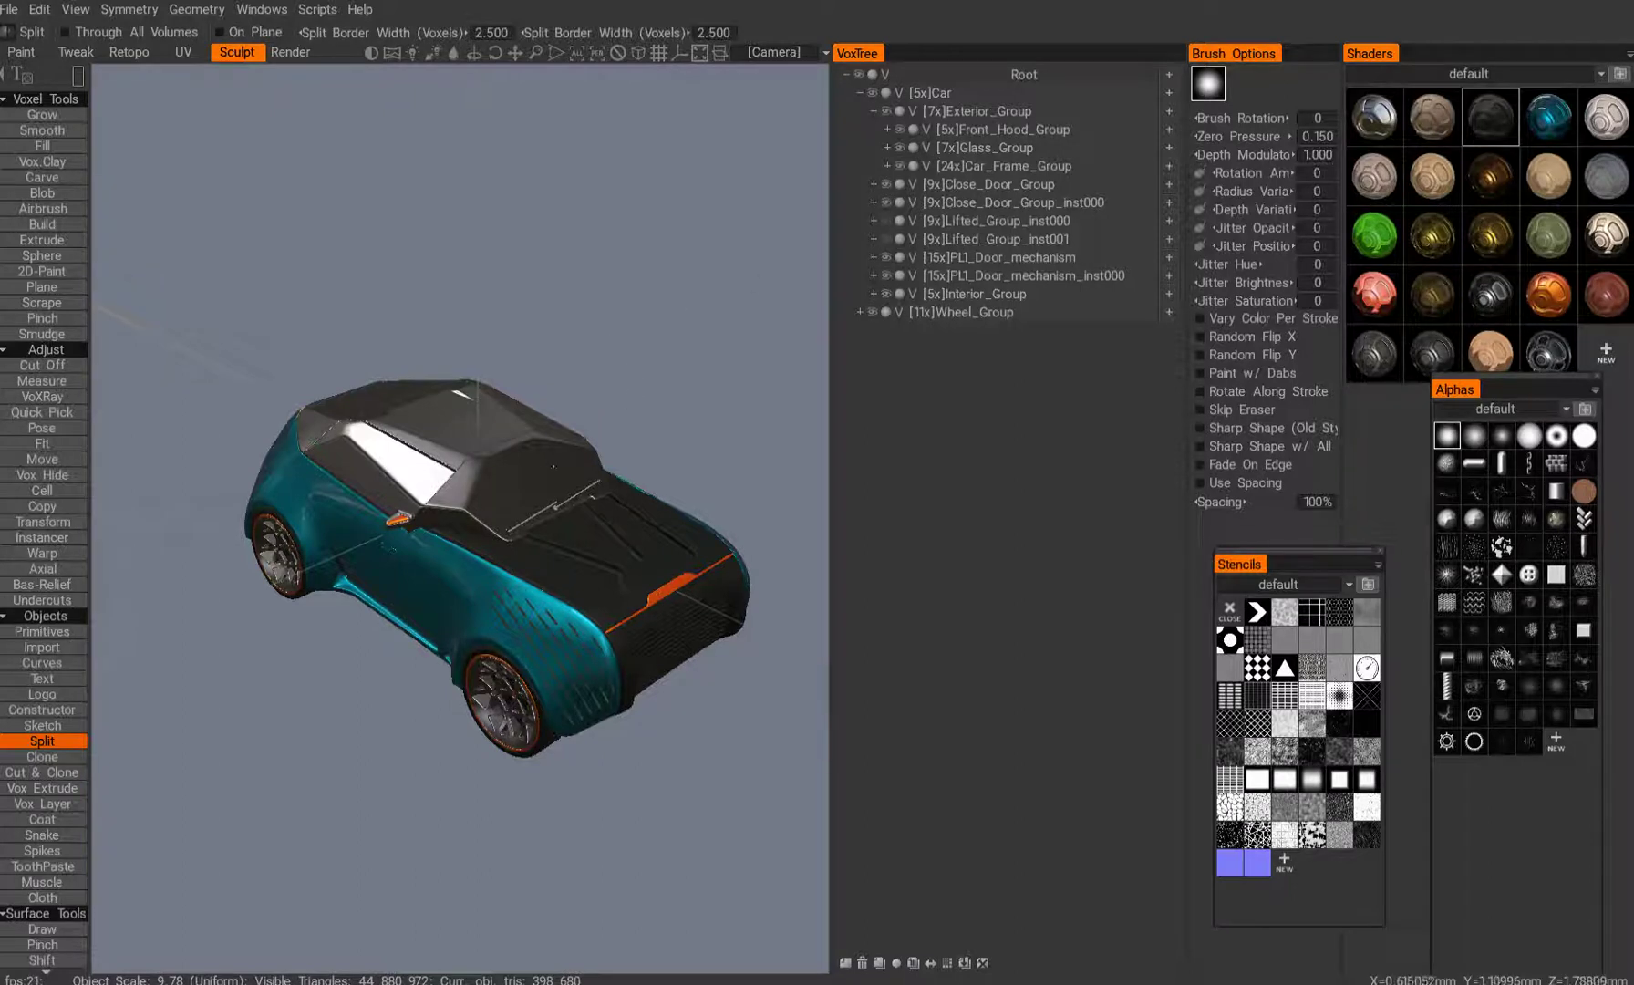
- Pick the front glass to locate its layer, hide the entire outer Glass_Group, and inspect the exposed interior
key("h")
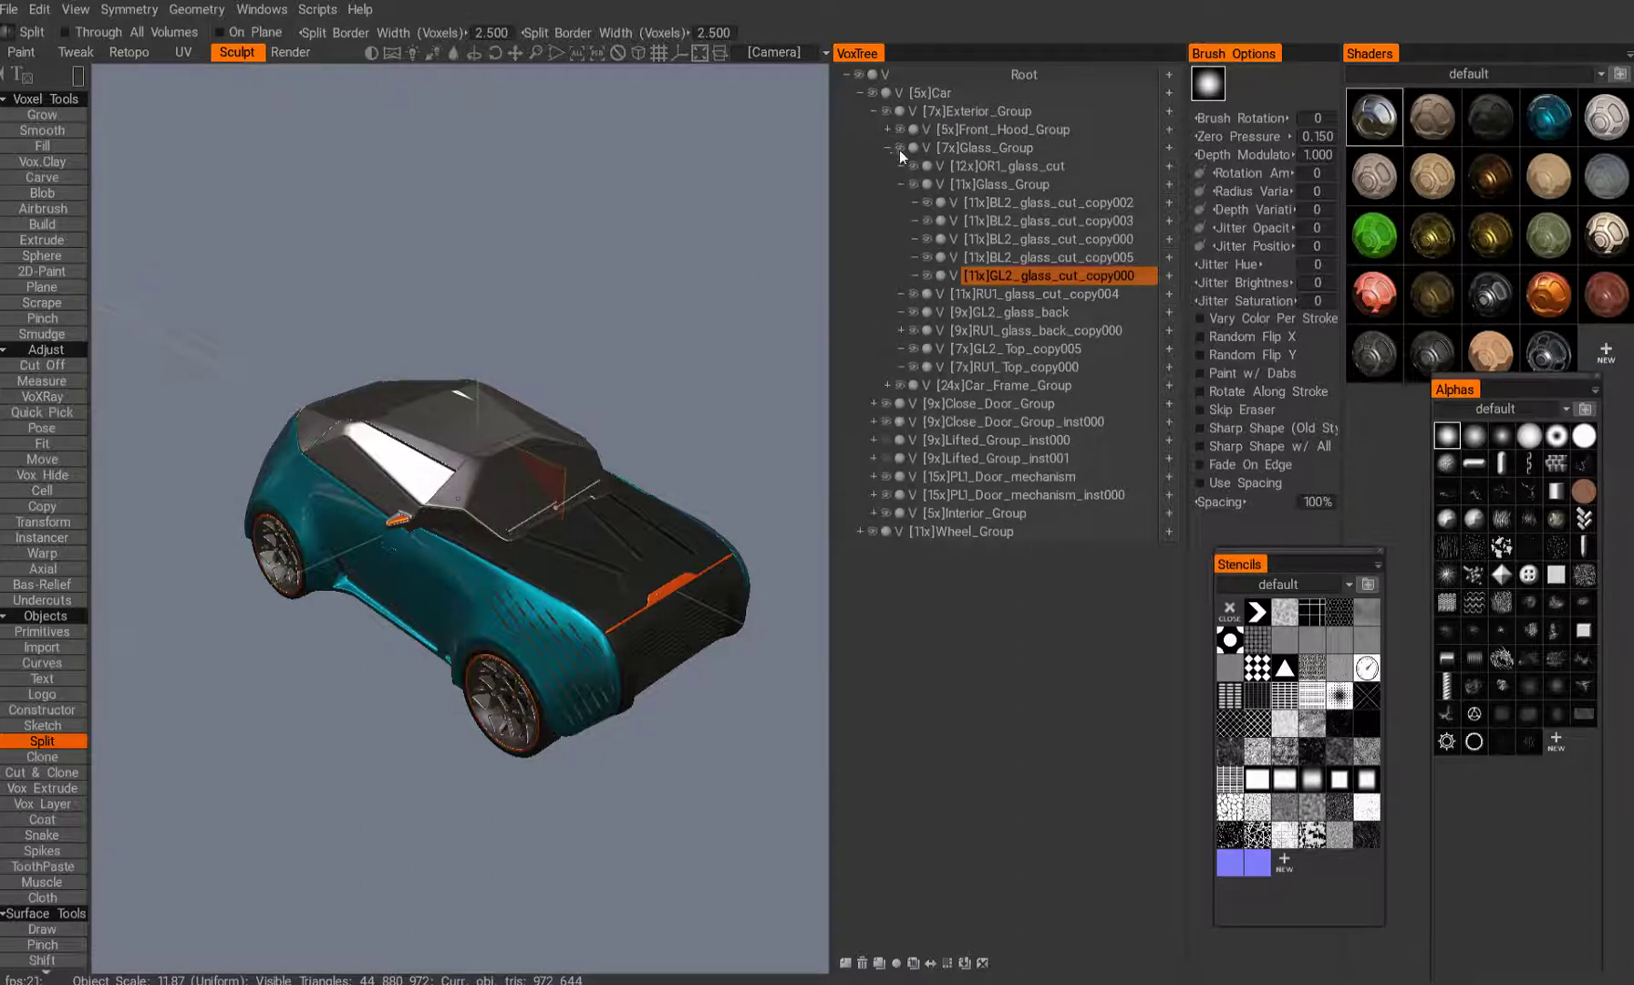
left_click(899, 148)
left_click_drag(686, 237, 456, 401)
scroll(392, 387, "up", 5)
scroll(502, 406, "down", 3)
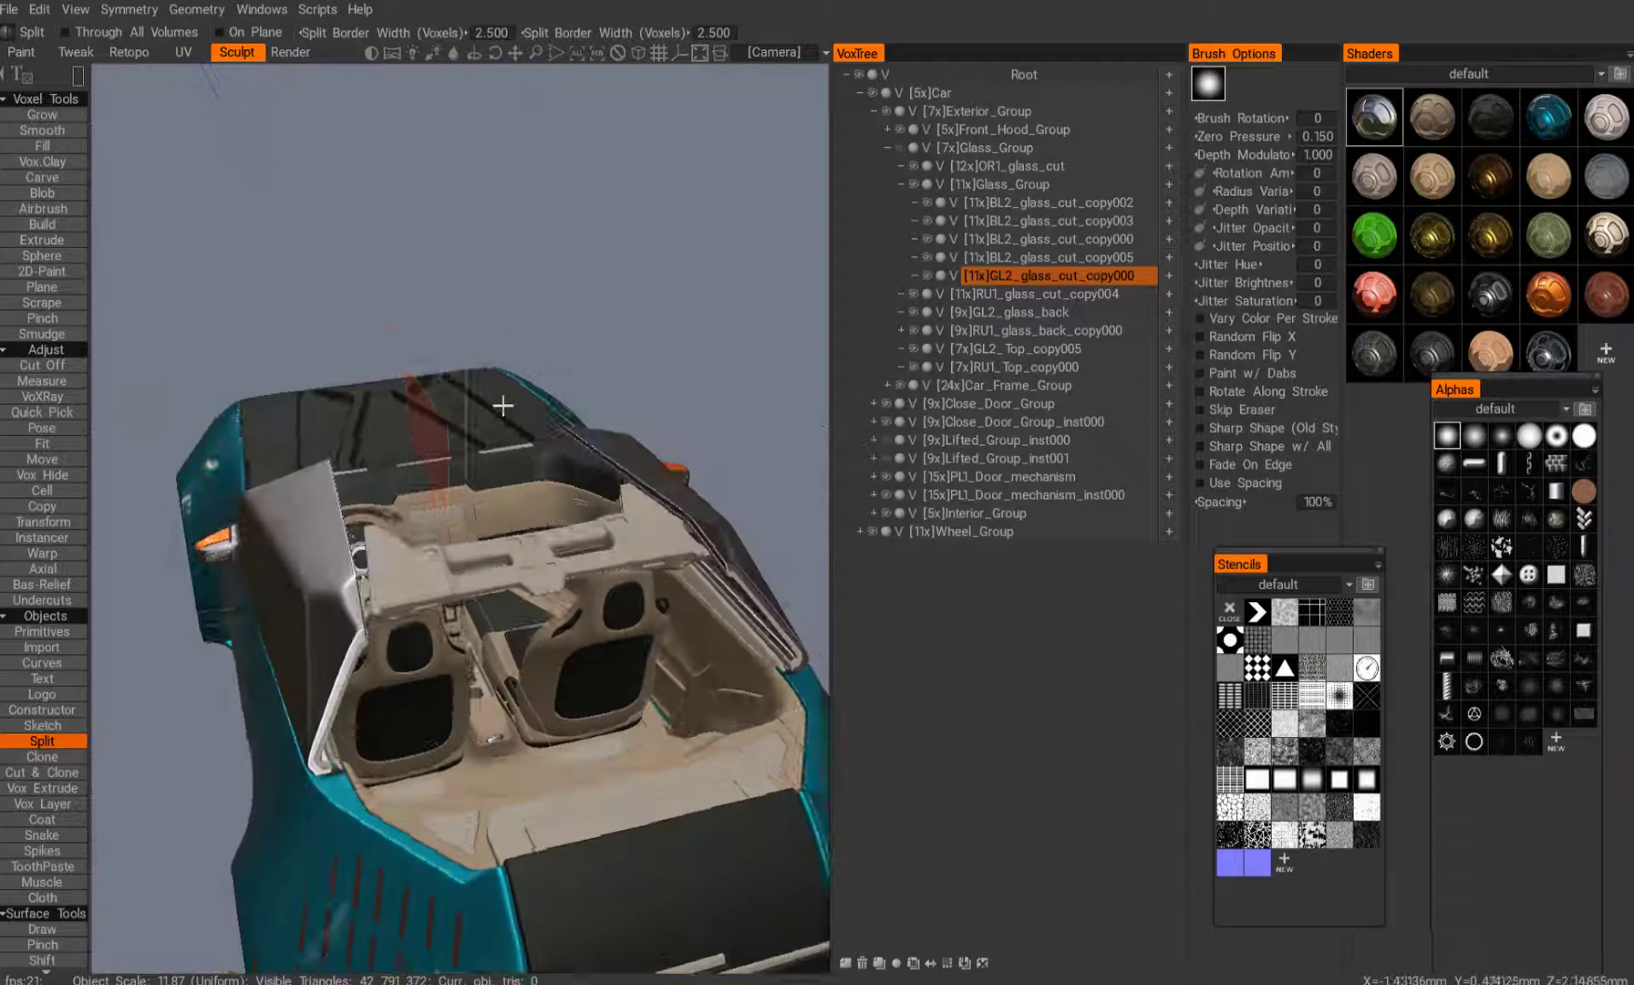
- Examine the whole car with its outer glass hidden from the rear, front and sides, including the exposed seats and steering wheel
scroll(502, 405, "down", 3)
scroll(663, 412, "down", 3)
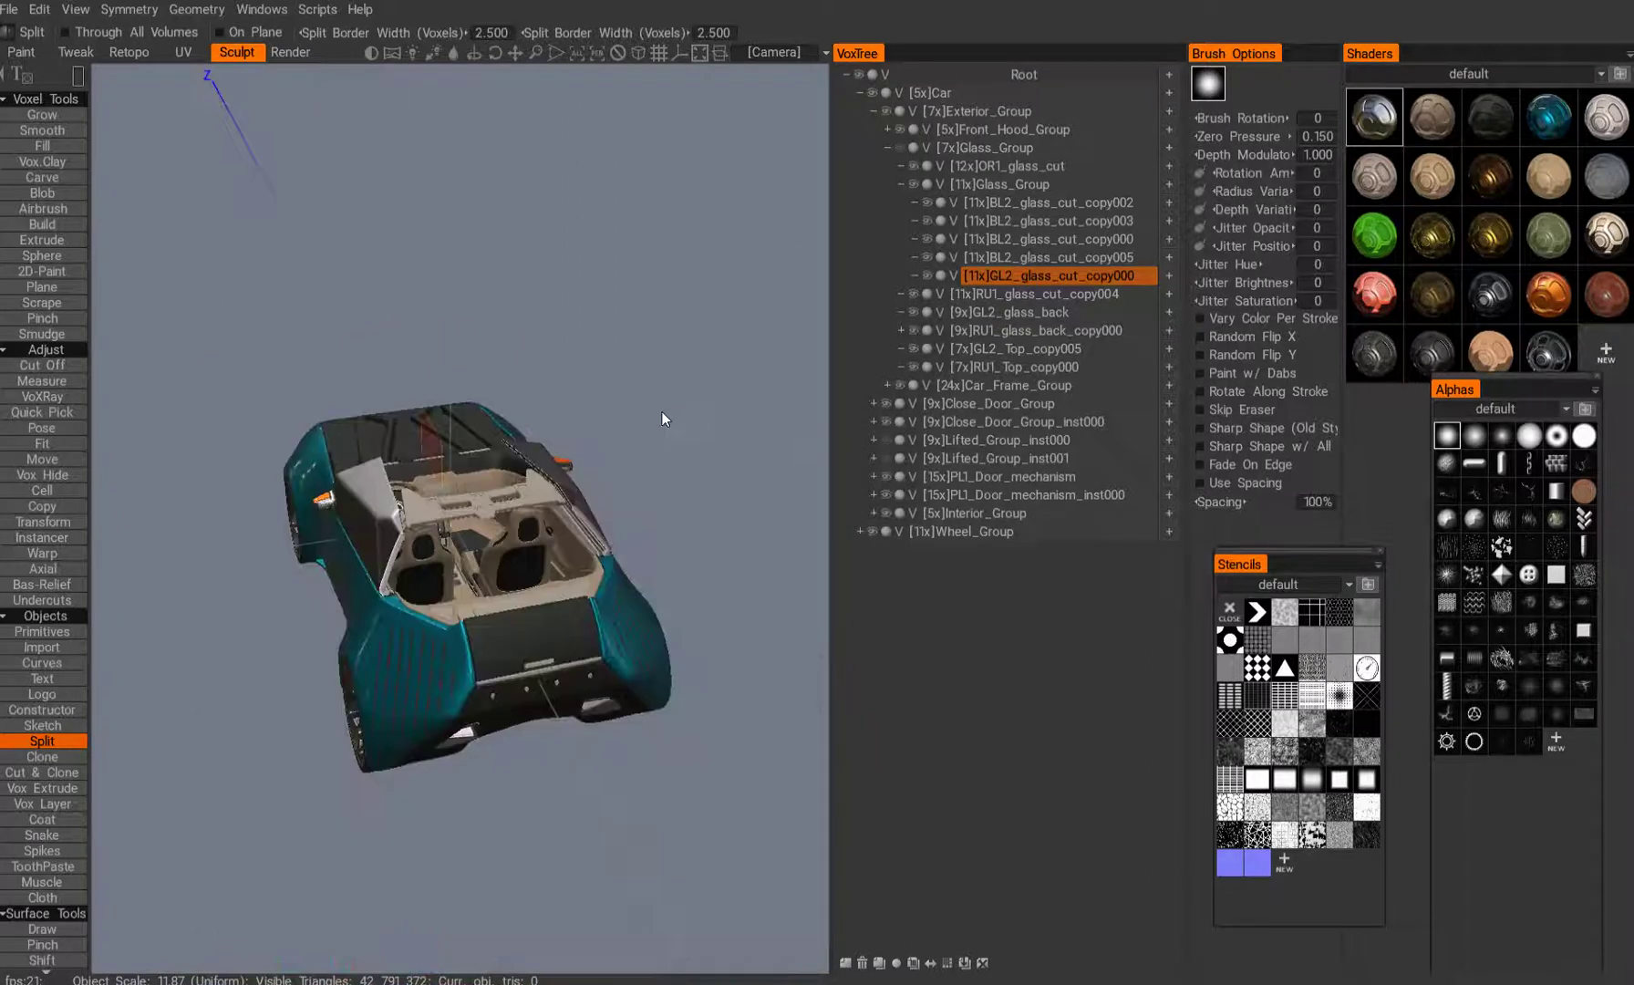
left_click_drag(662, 412, 672, 424)
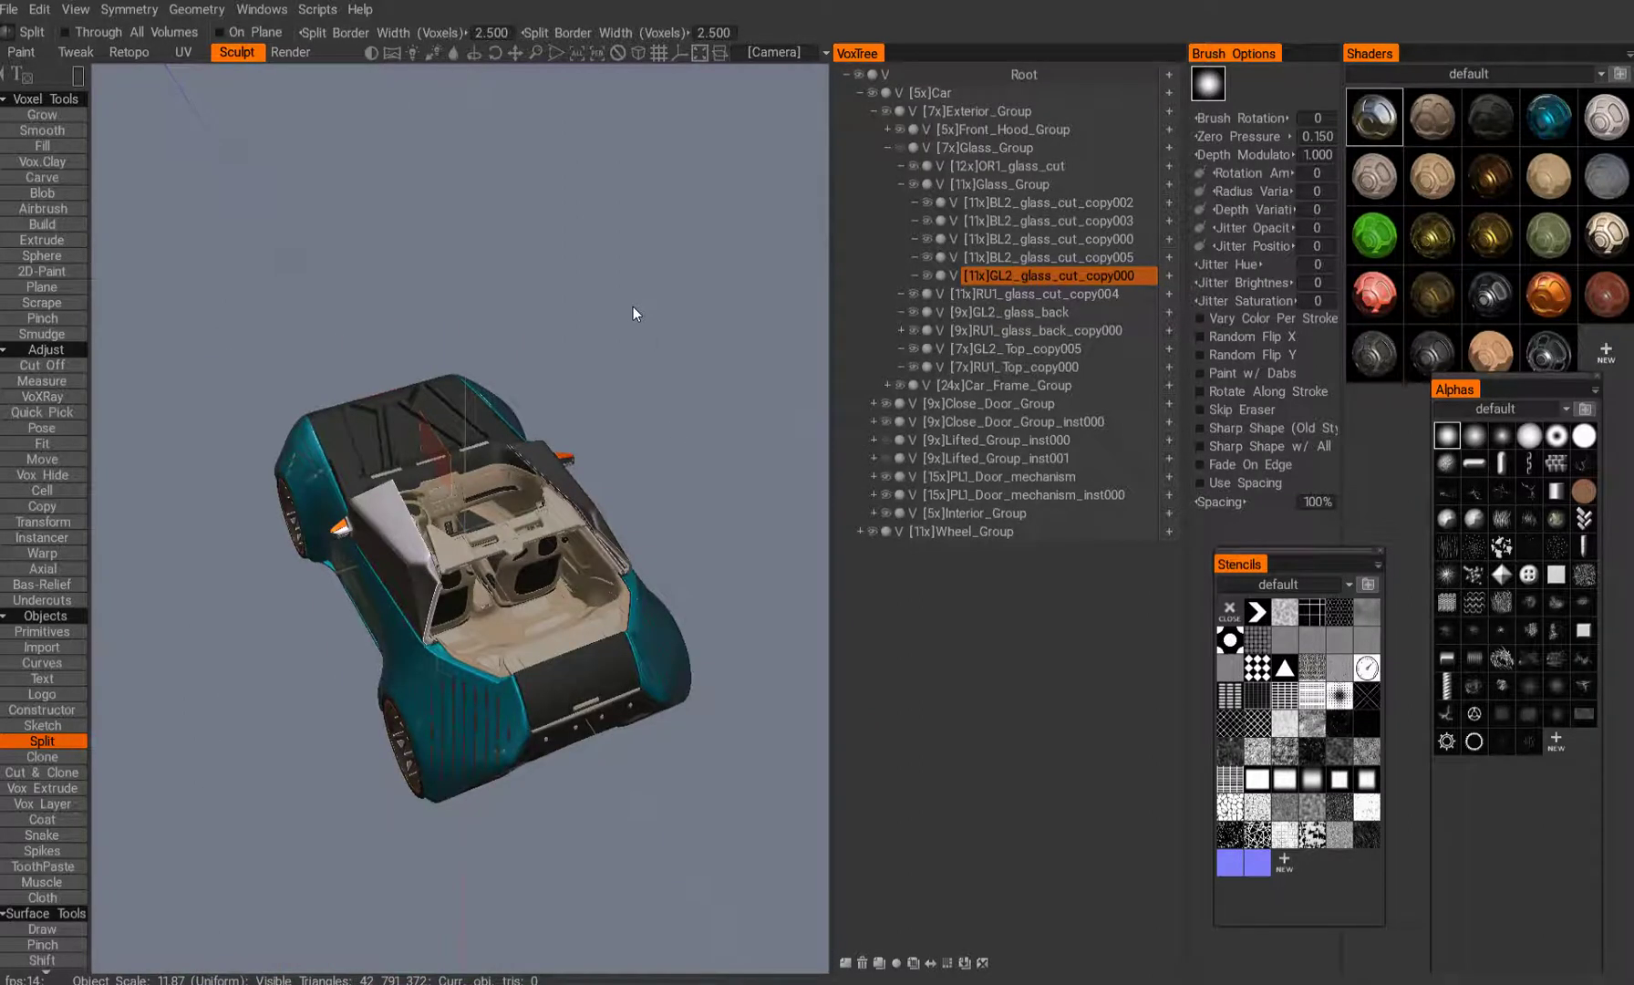
left_click_drag(633, 314, 559, 369)
right_click_drag(441, 274, 294, 84)
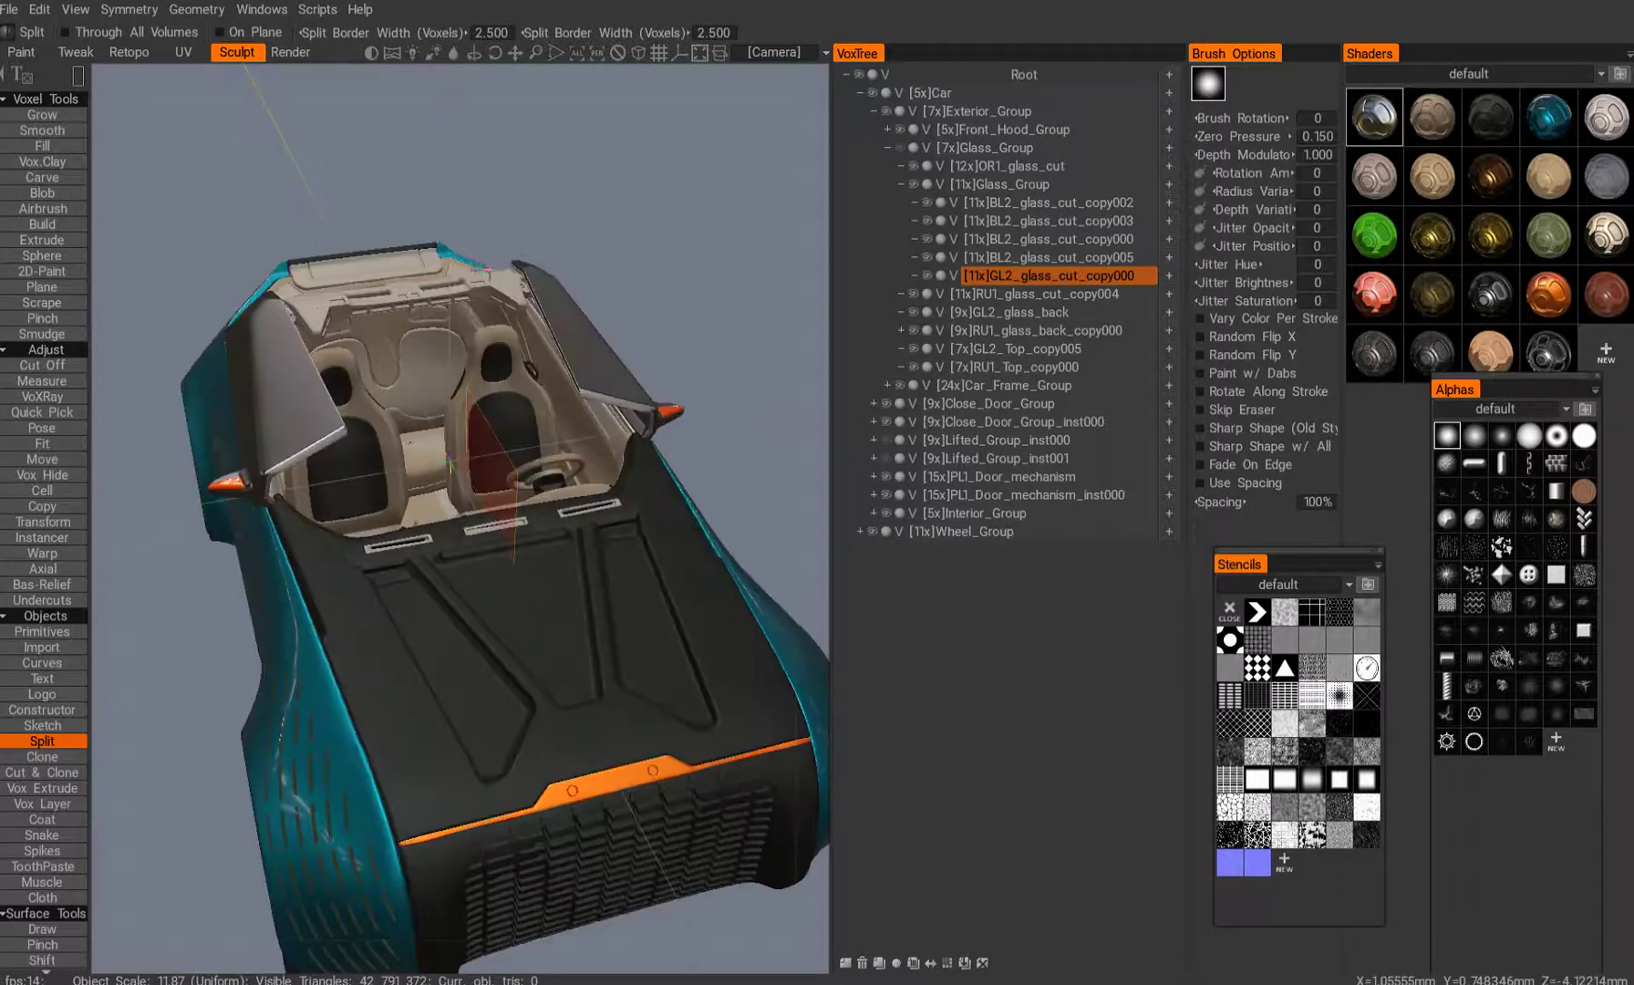
left_click_drag(294, 84, 578, 310)
right_click_drag(578, 310, 514, 367)
middle_click_drag(513, 367, 536, 344)
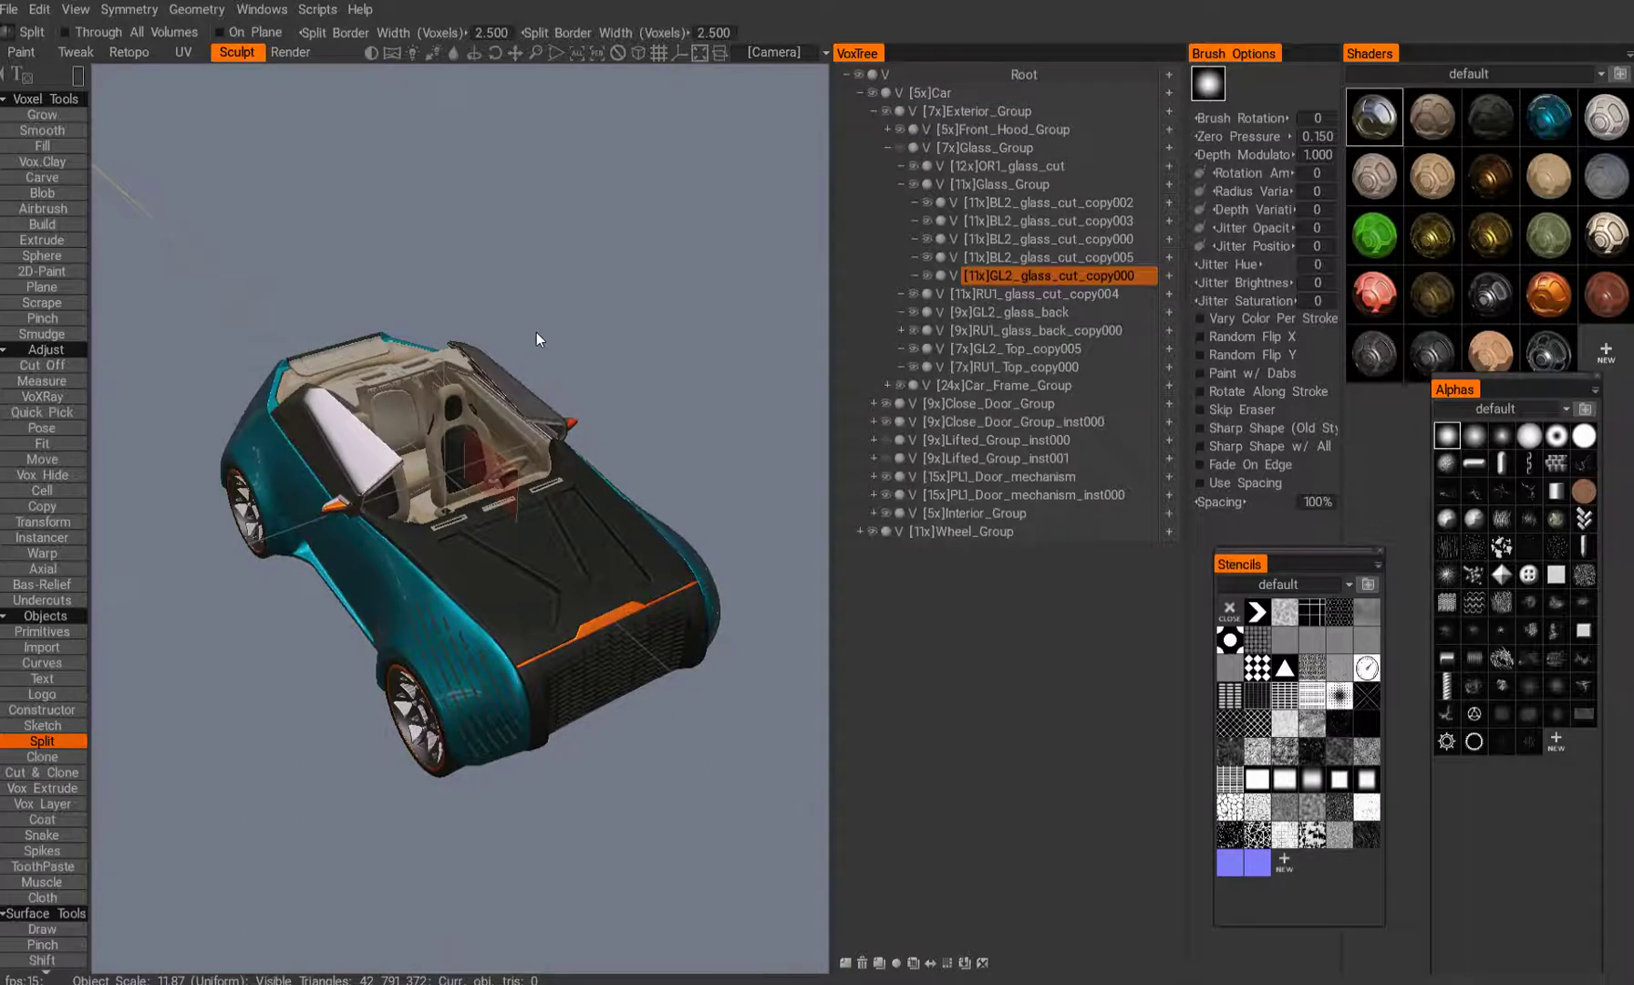
left_click_drag(536, 331, 554, 269)
middle_click_drag(556, 271, 571, 280)
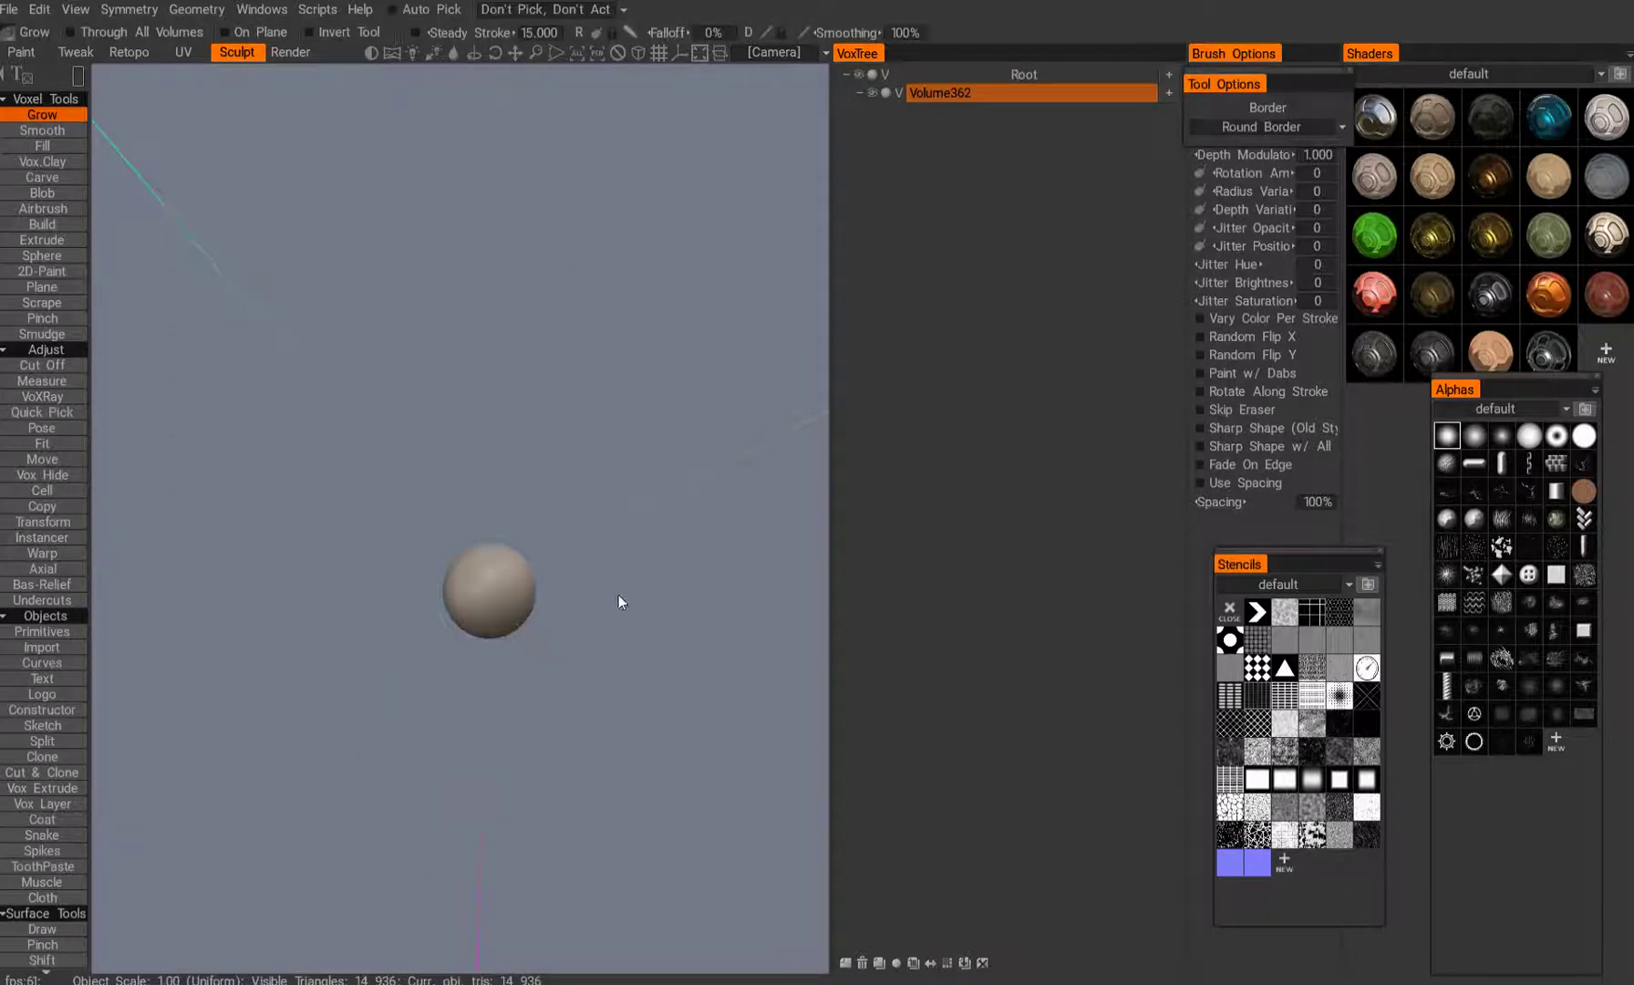
- Split the sphere into pieces with two Split cuts, and hide the three resulting child layers under Volume362
mouse_move(561, 628)
left_mouse_down()
mouse_move(592, 600)
mouse_move(565, 626)
left_mouse_up()
key("s")
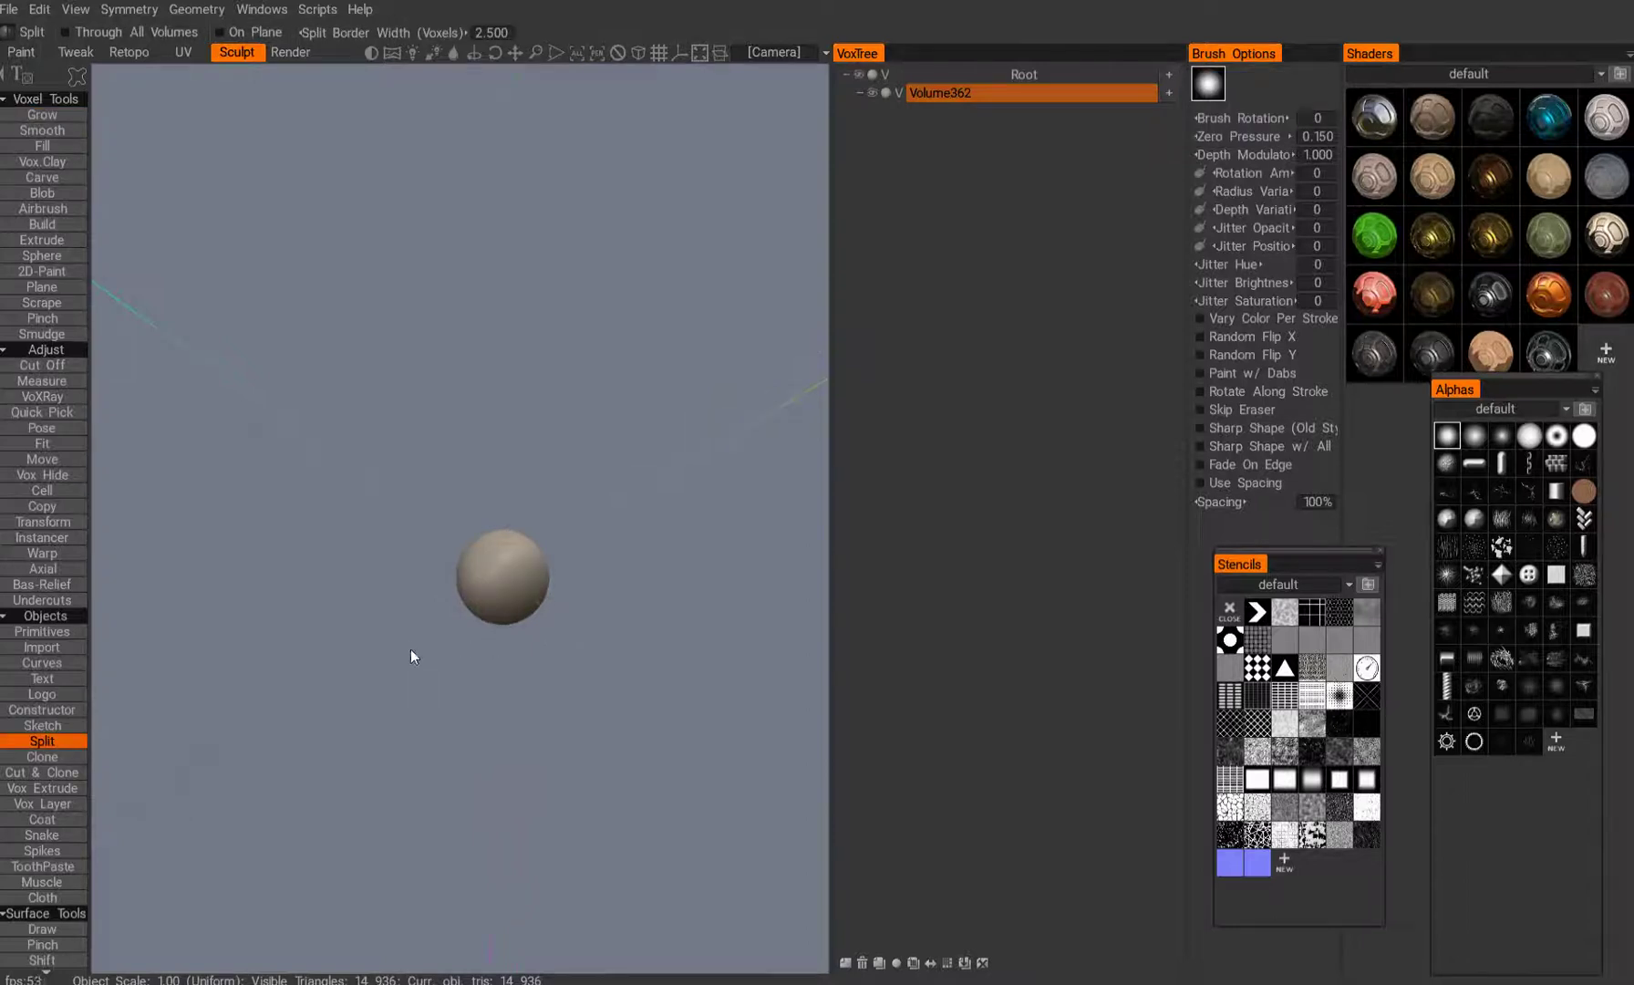
left_click_drag(409, 650, 639, 594)
mouse_move(578, 720)
left_mouse_down()
mouse_move(450, 625)
mouse_move(709, 414)
left_mouse_up()
left_click(886, 110)
left_click(886, 129)
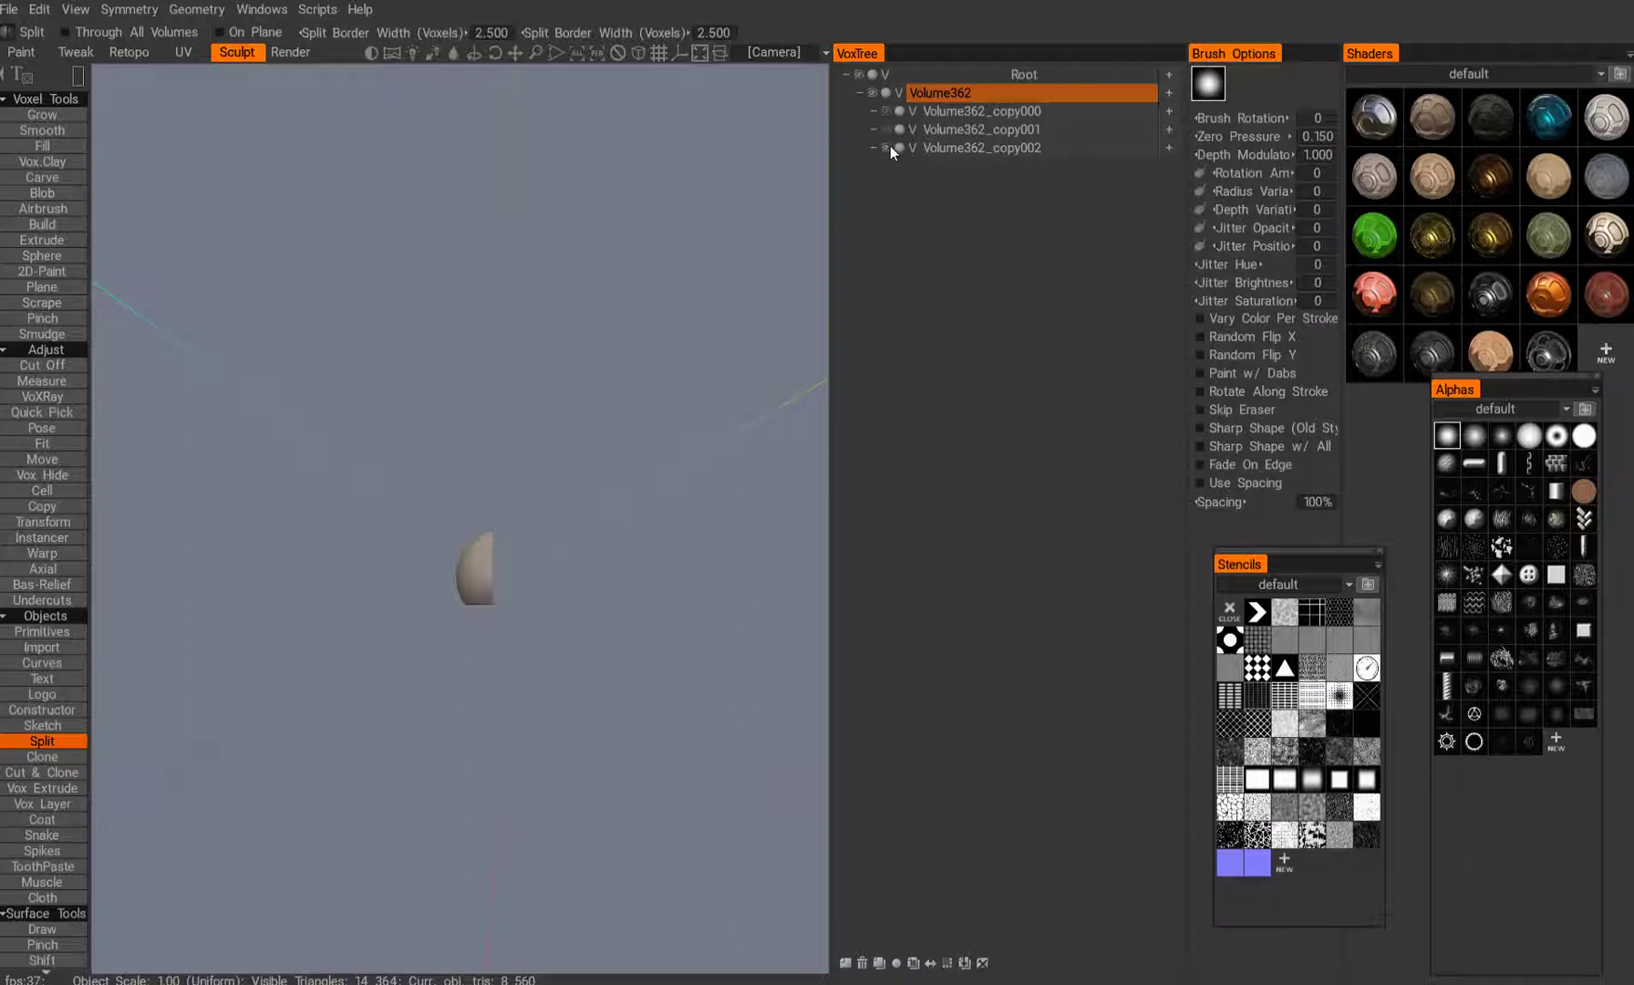
left_click(887, 146)
- Split the remaining piece of the sphere off onto its own child layer and hide that layer as well
middle_click_drag(701, 473, 604, 480)
left_click_drag(604, 479, 700, 383, "alt")
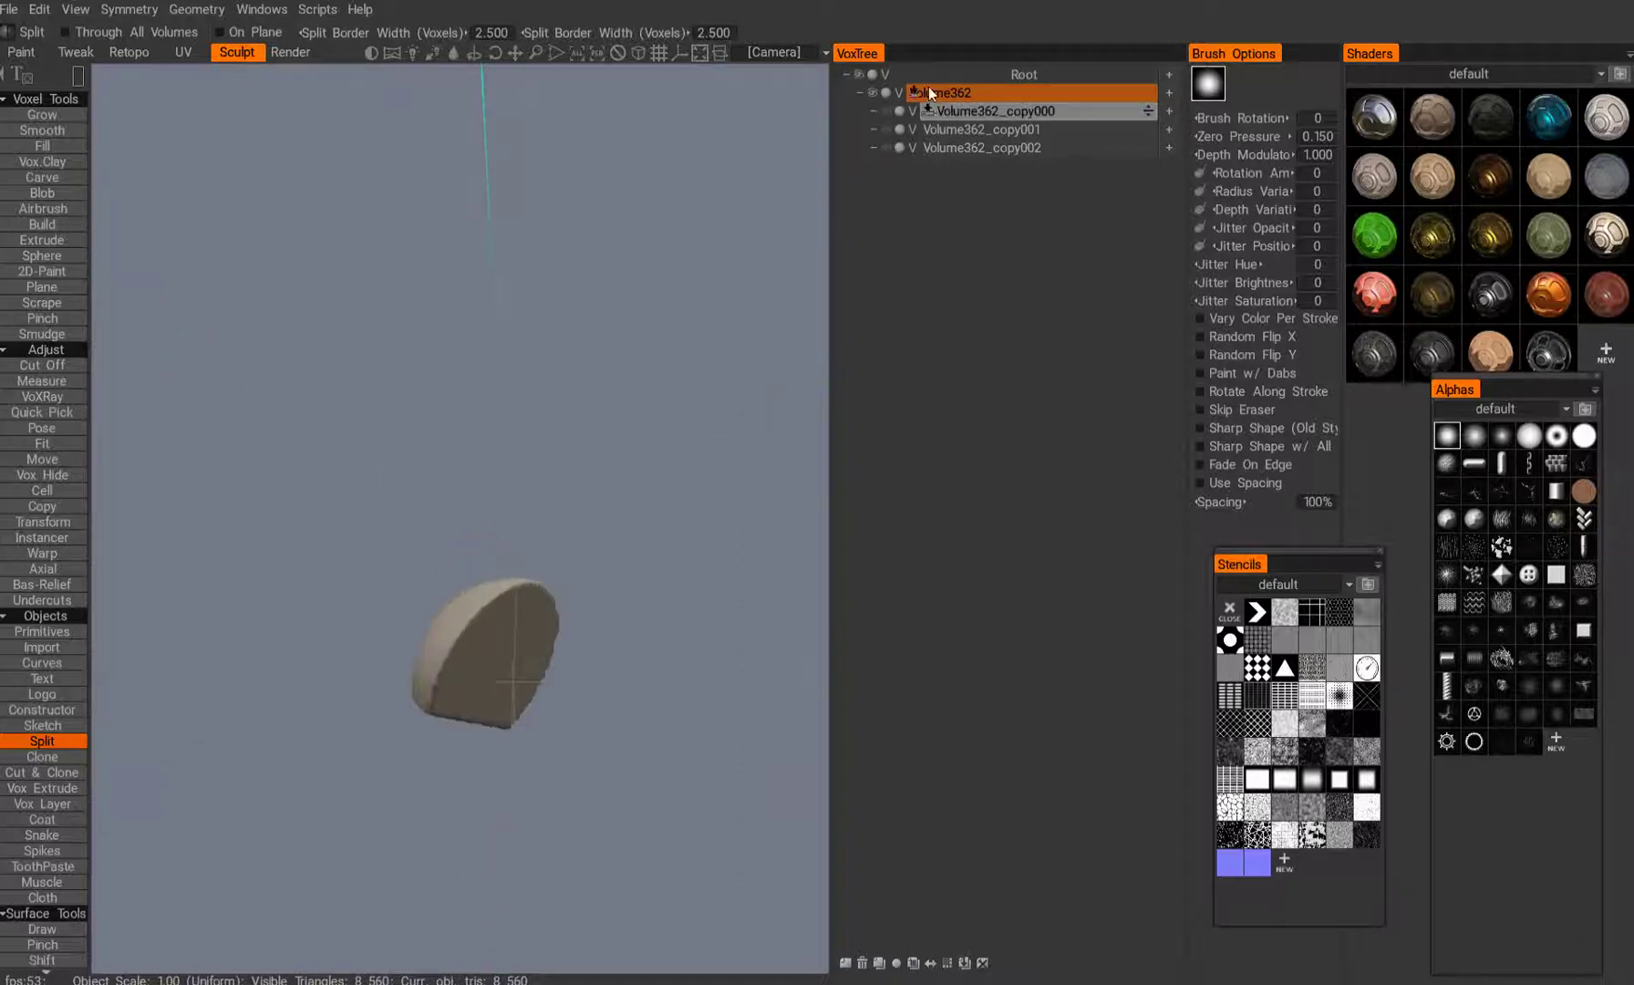
mouse_move(818, 251)
left_mouse_down("alt")
mouse_move(780, 274)
mouse_move(798, 252)
left_mouse_up("alt")
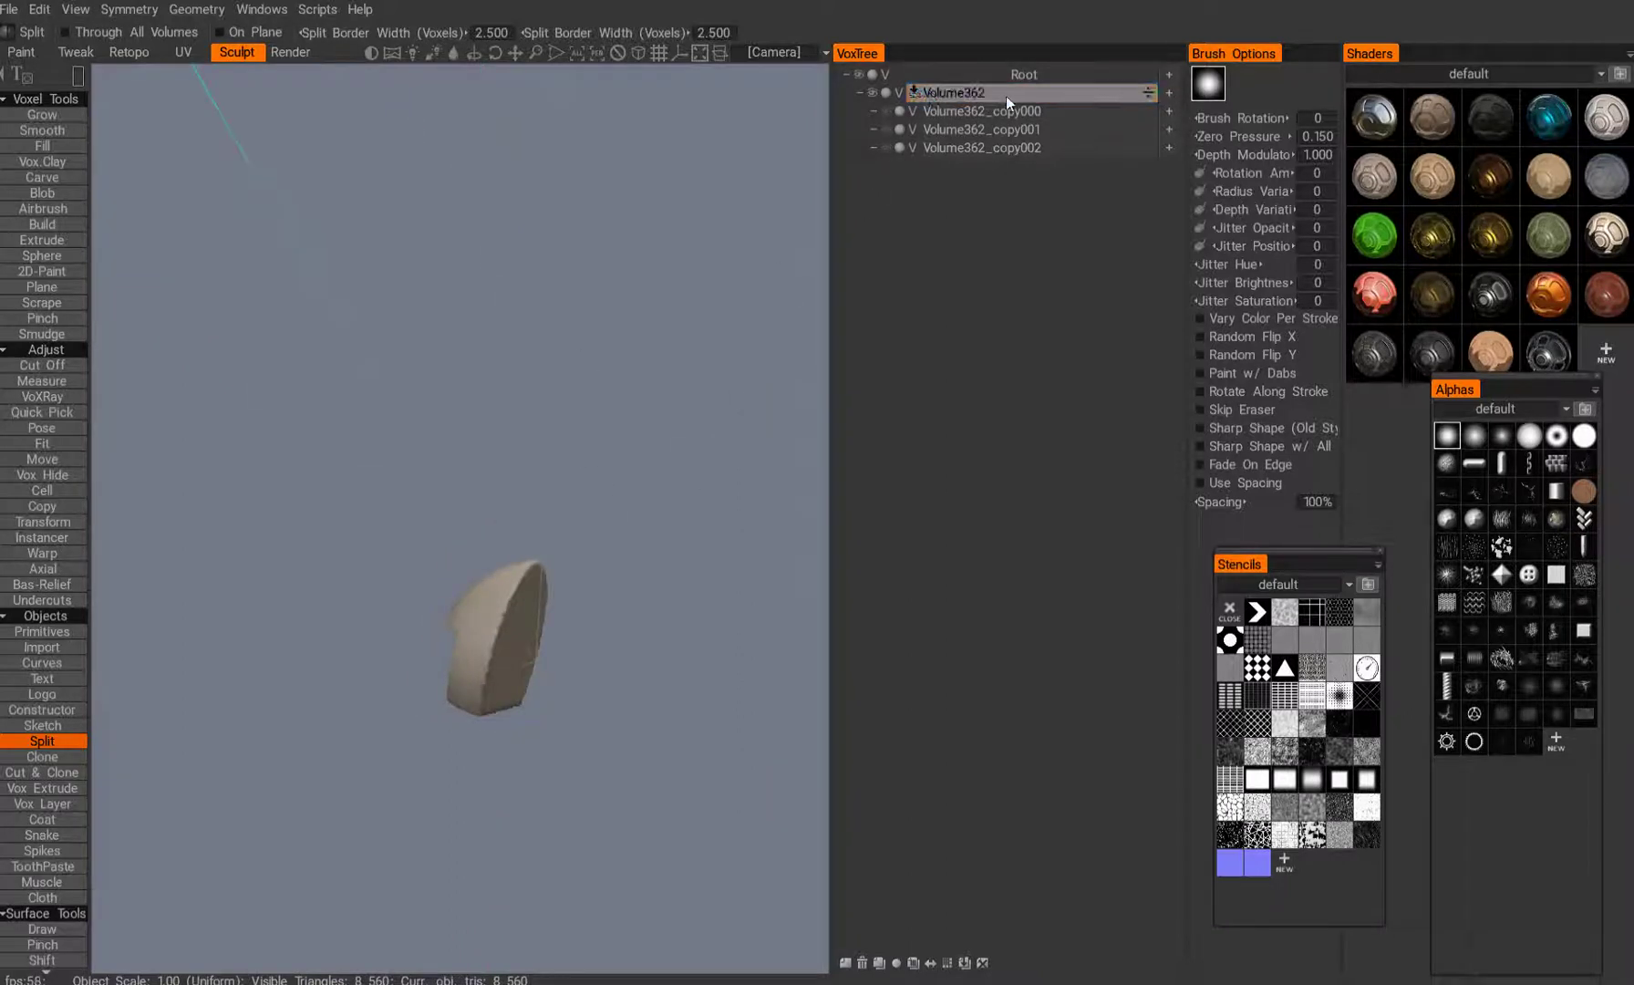
left_click_drag(586, 418, 688, 351, "alt")
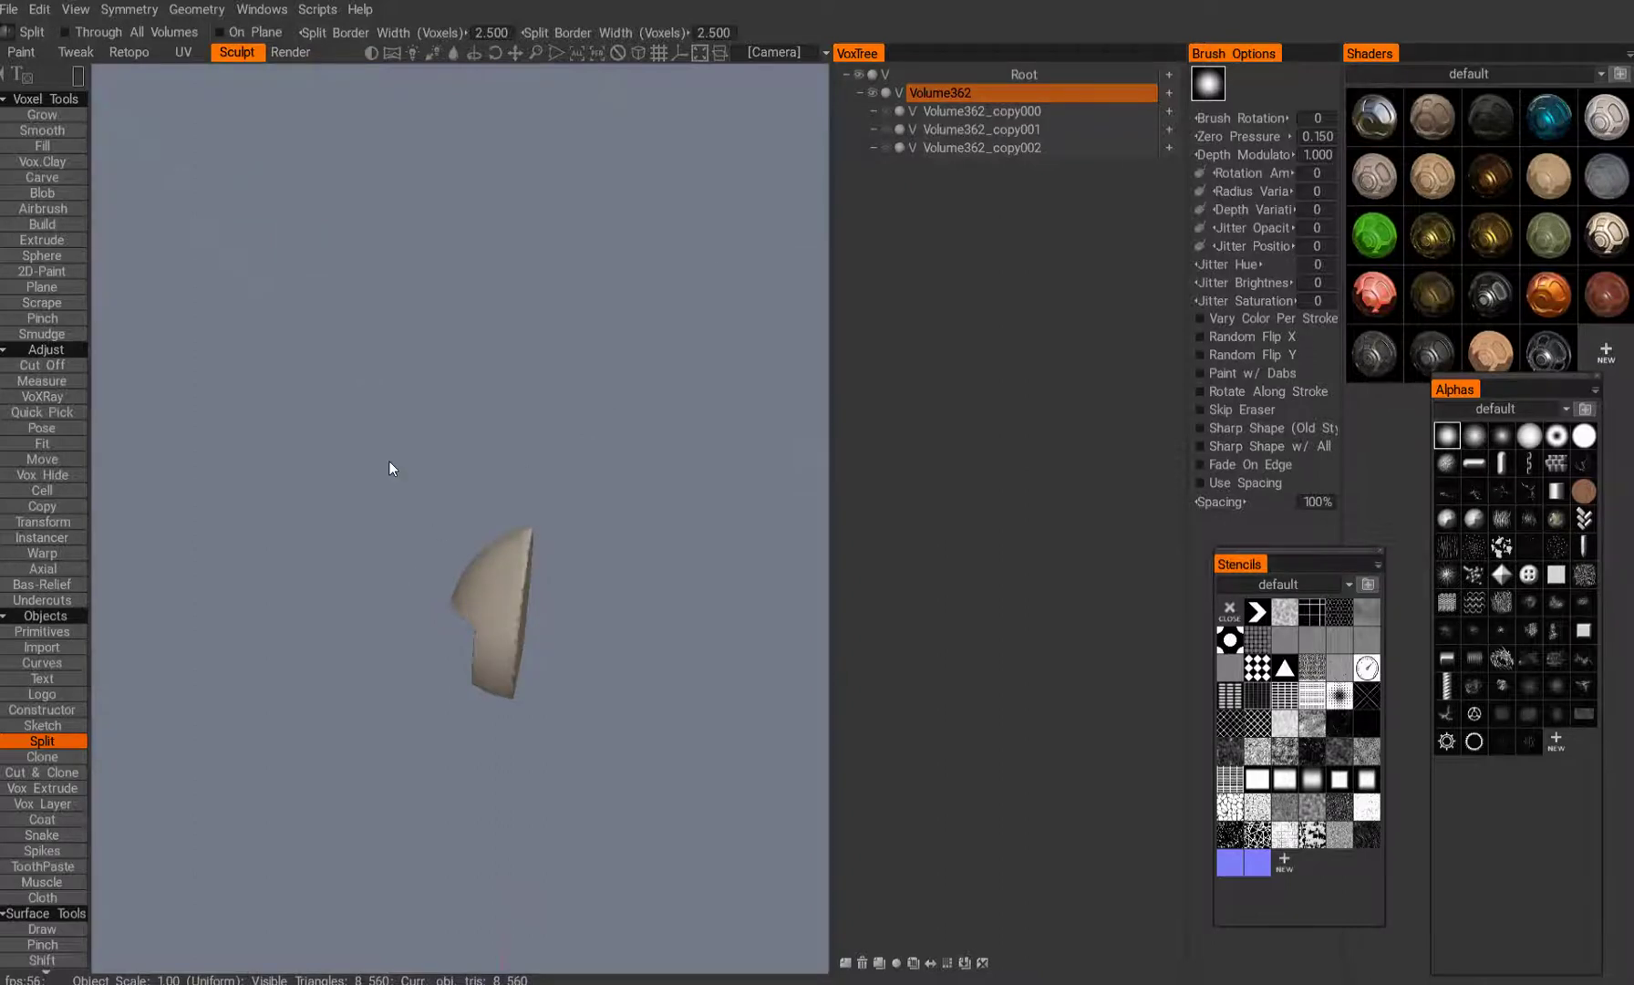
left_click_drag(367, 432, 633, 776)
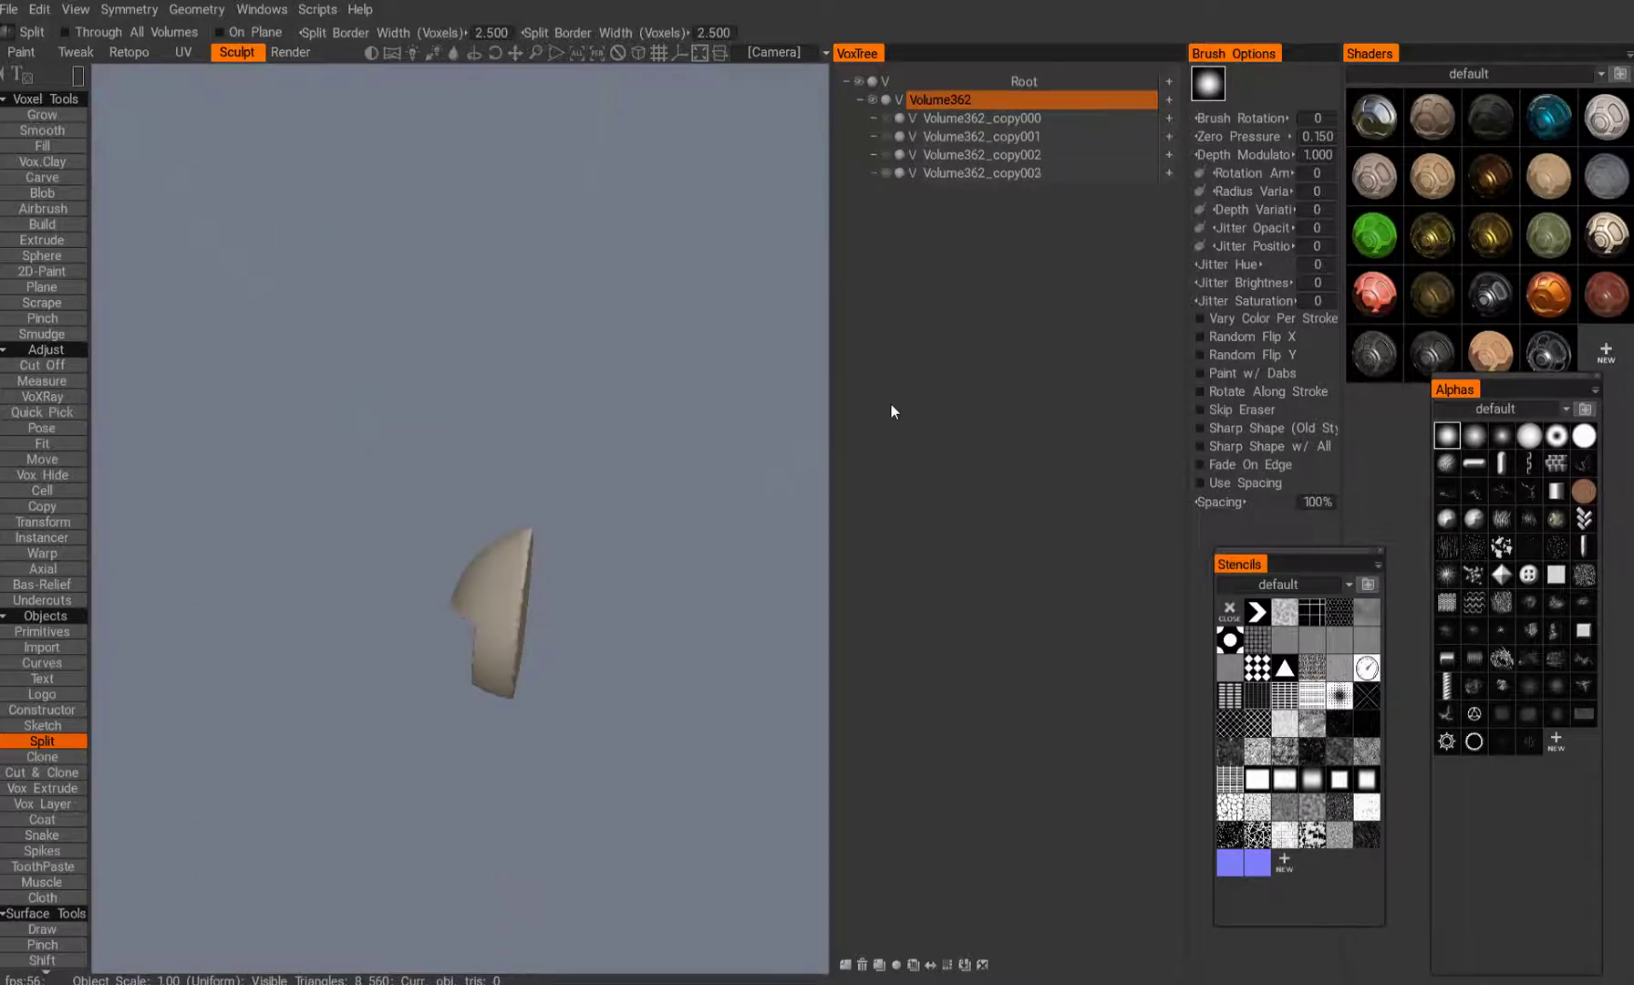
left_click(885, 166)
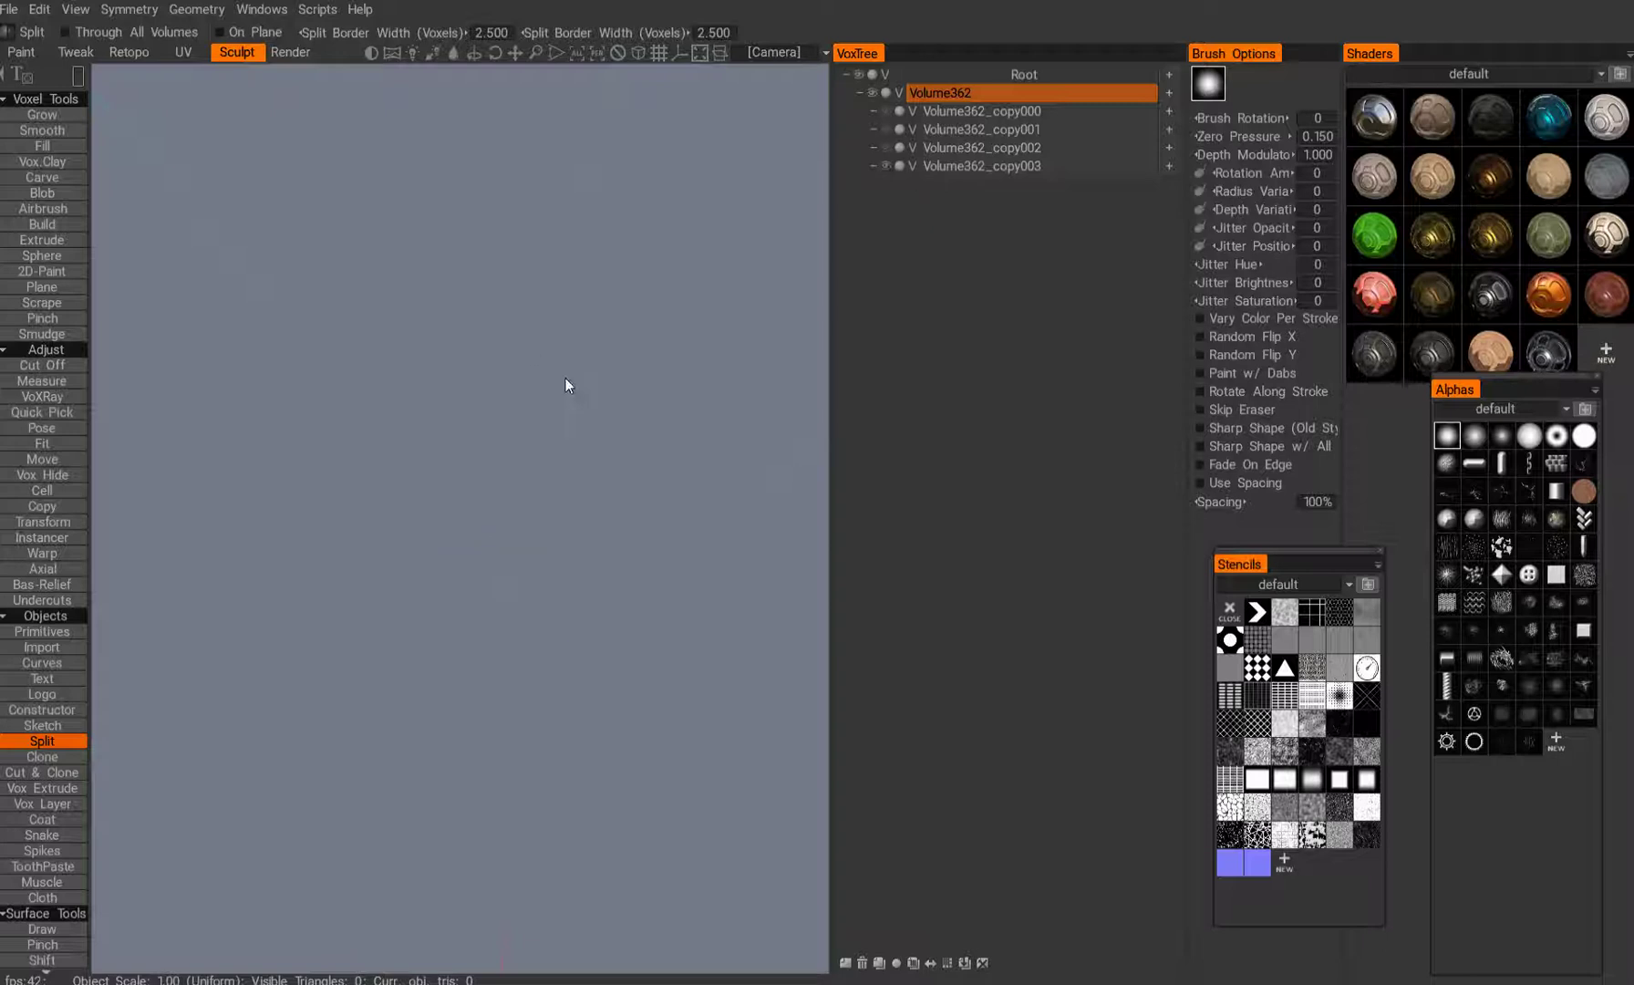
- Rename the parent layer Volume362 as Ball and its first child layer as Ball_Part_01
double_click(941, 91)
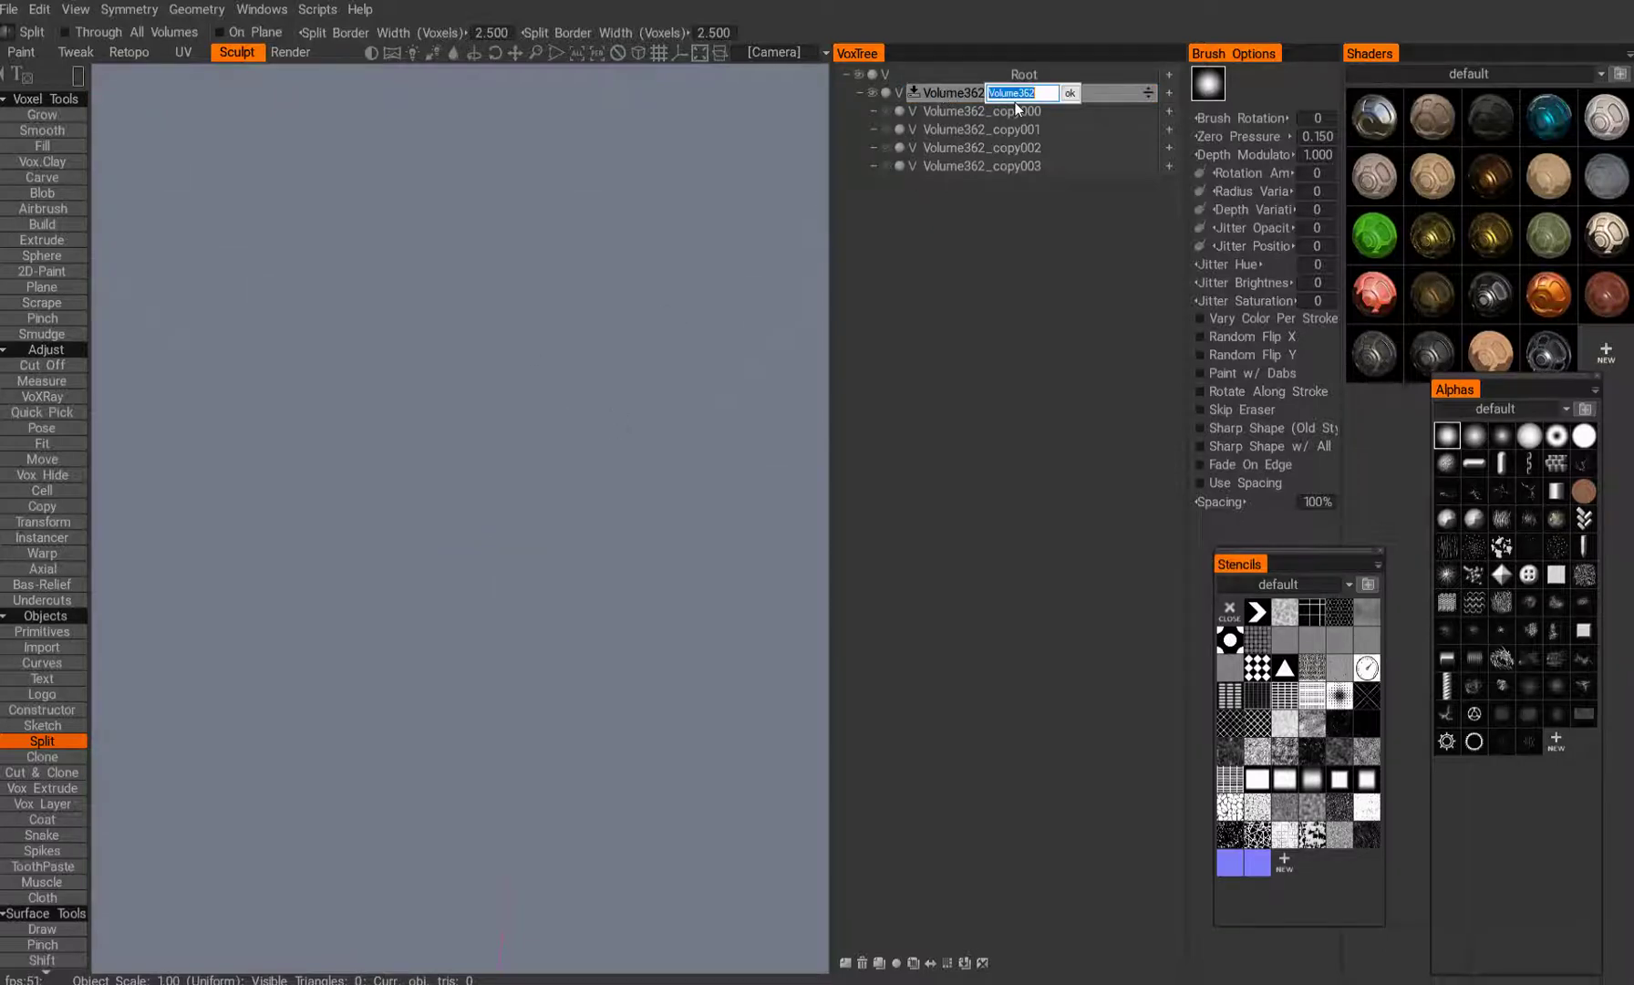
type("Ball")
key("Return")
double_click(1012, 113)
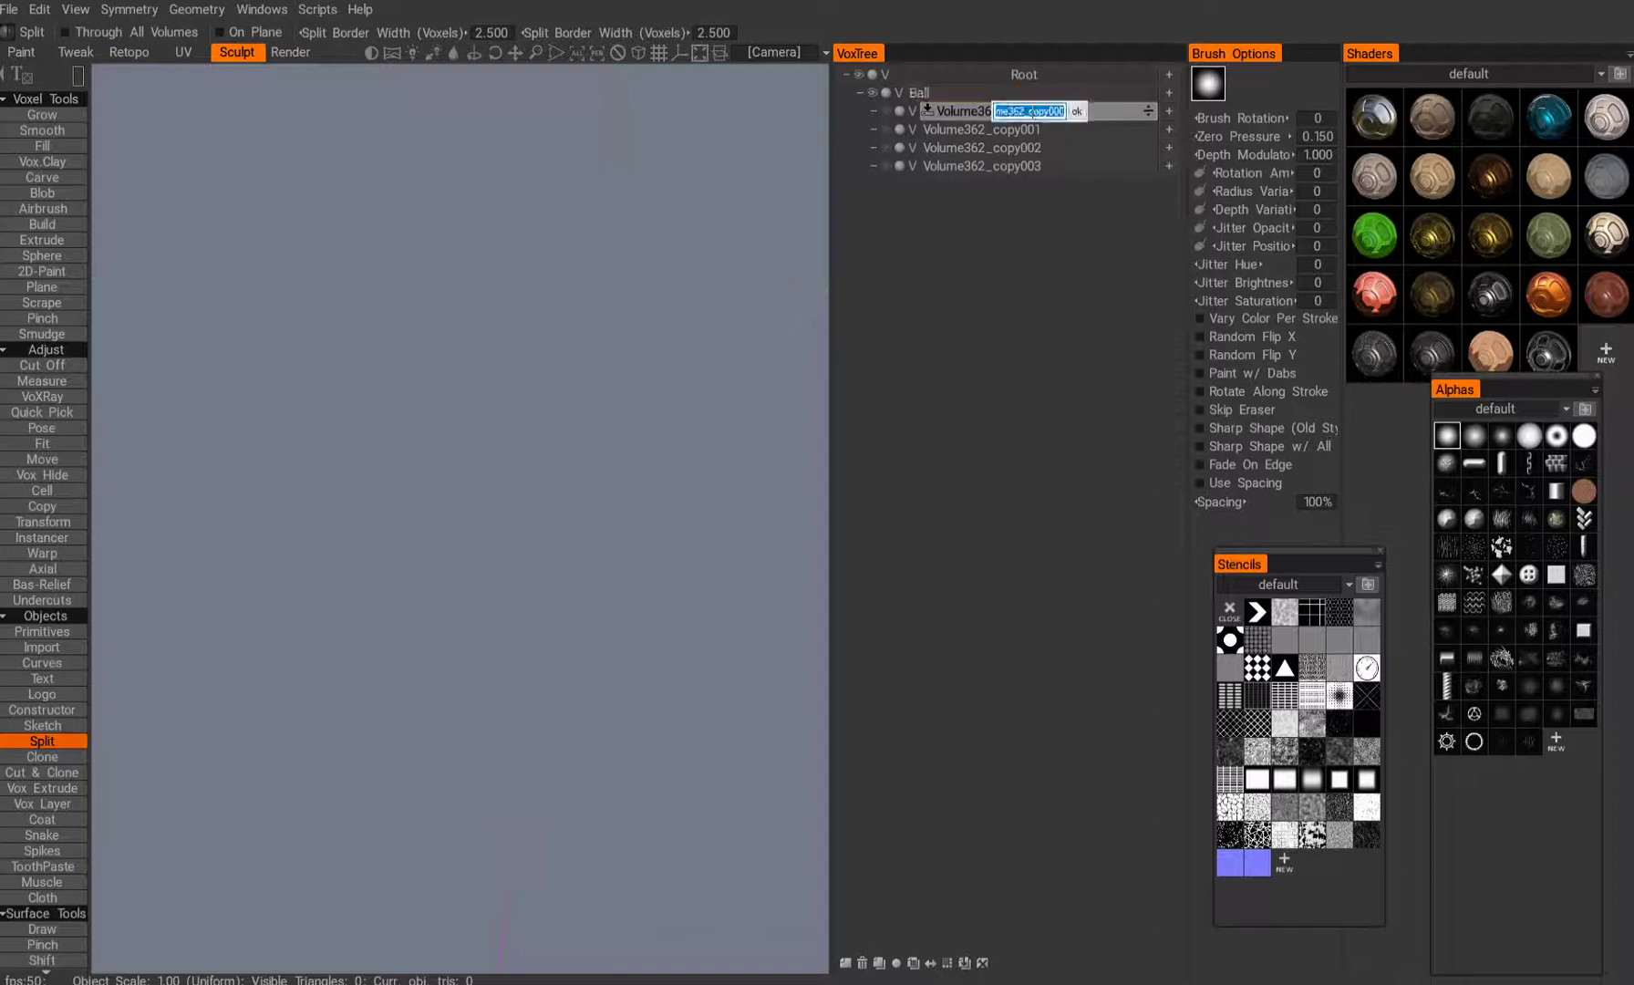
type("Ball_Part_01")
key("Return")
- Rename the second and third child layers of Ball as Ball_Part_02 and Ball_Part_03
double_click(1022, 131)
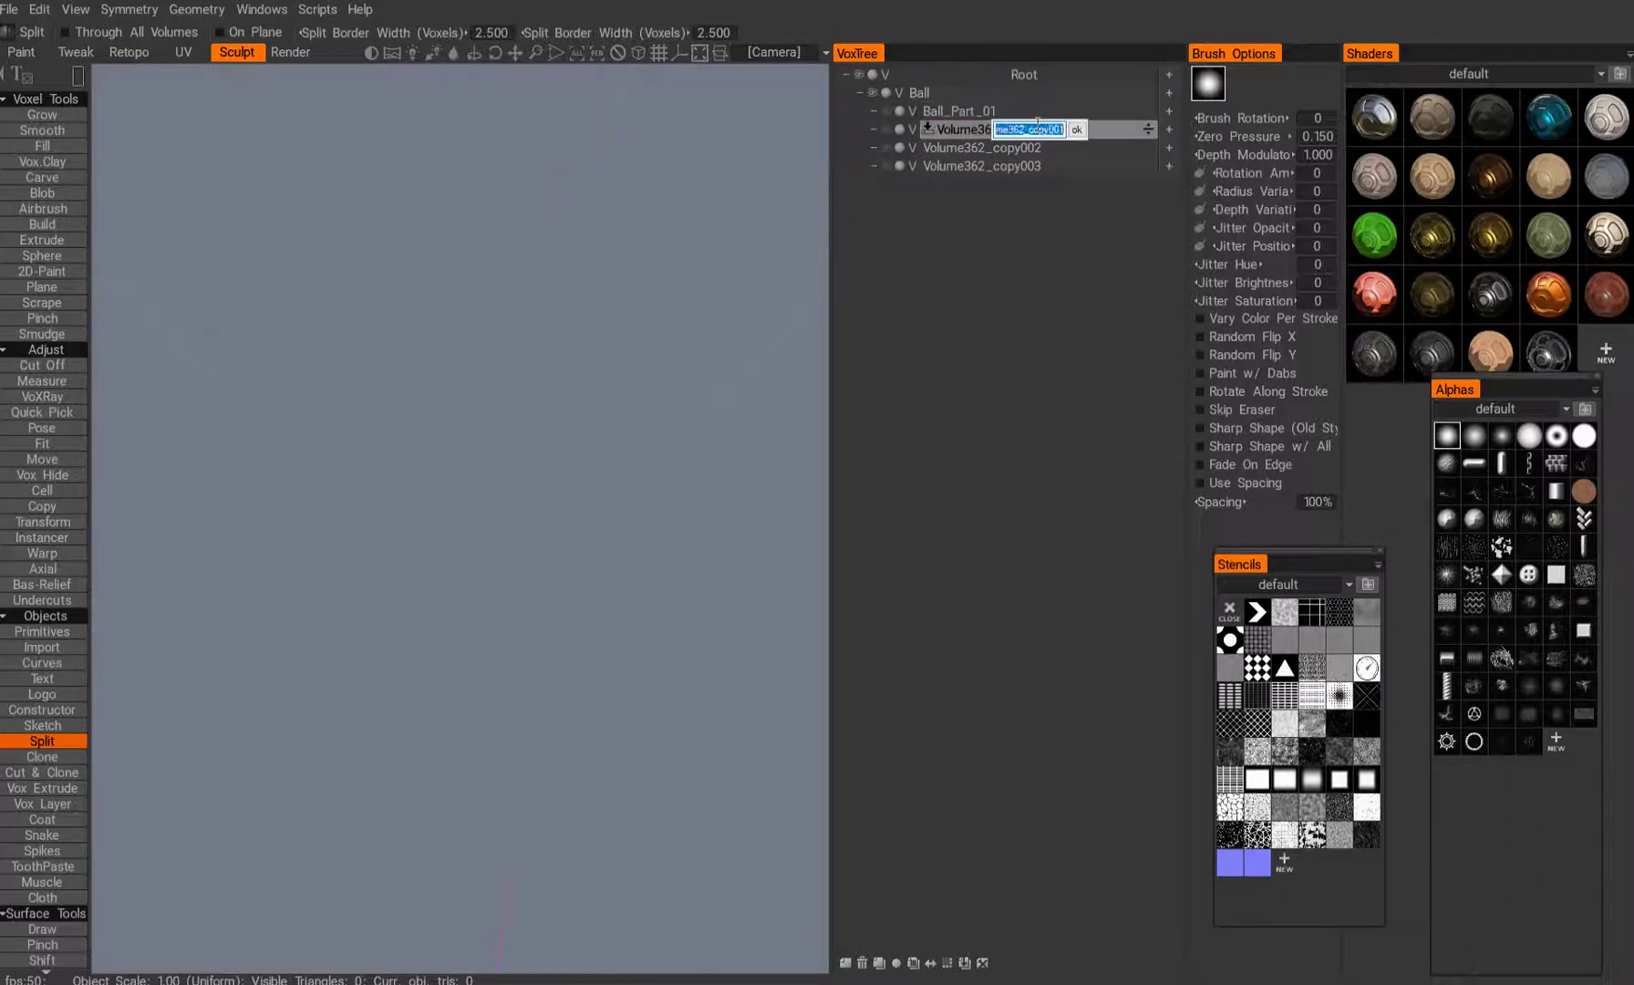
type("Ball_Part_02")
key("Return")
left_click(1019, 147)
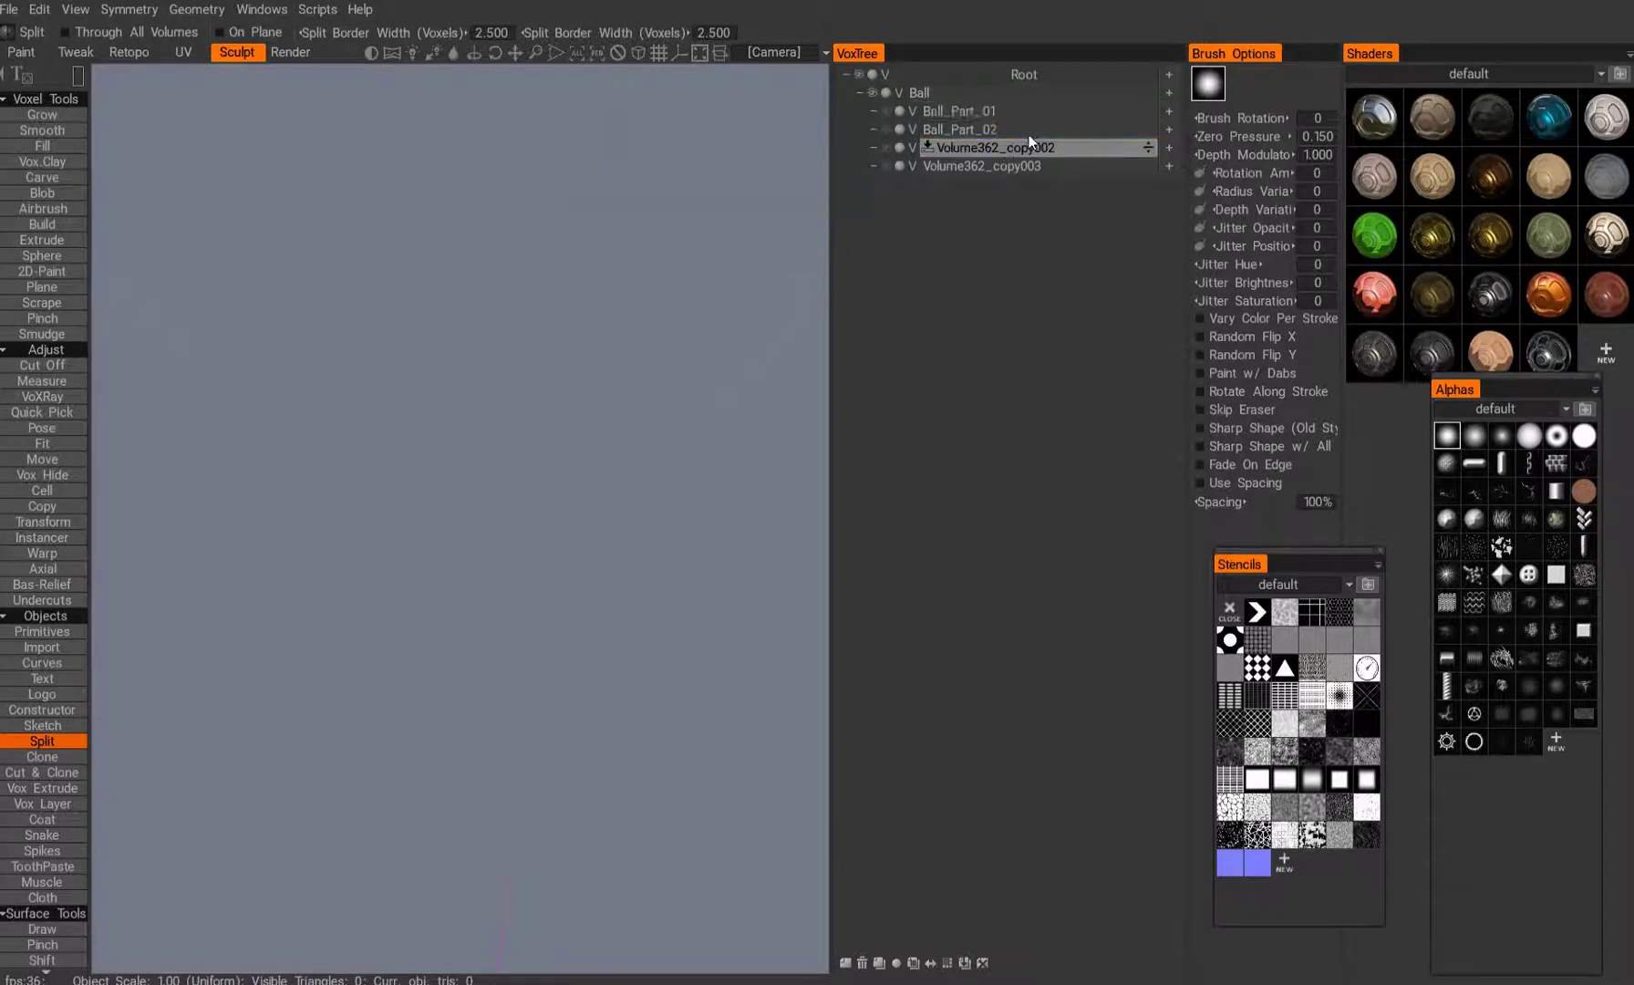
double_click(1018, 147)
type("Ball_Part_03")
key("Return")
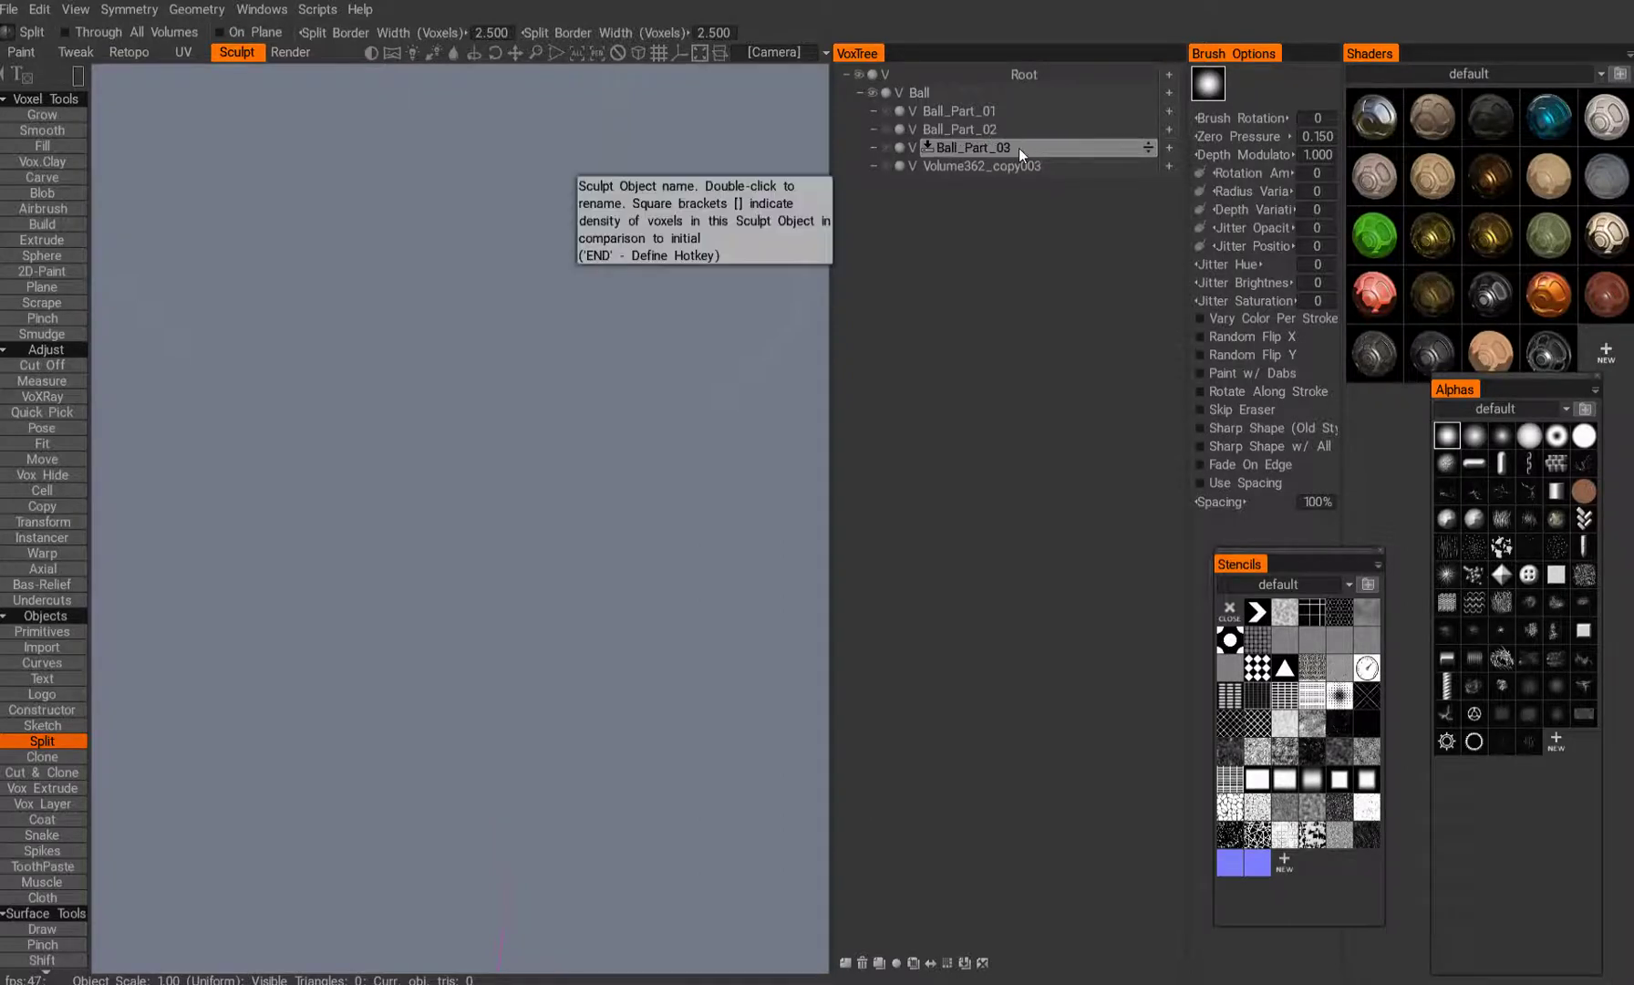
- Copy the name Ball_Part_03 and reuse it to rename the last child layer as Ball_Part_04
double_click(1018, 148)
key("ctrl+c")
key("Return")
double_click(1008, 164)
key("ctrl+v")
key("BackSpace")
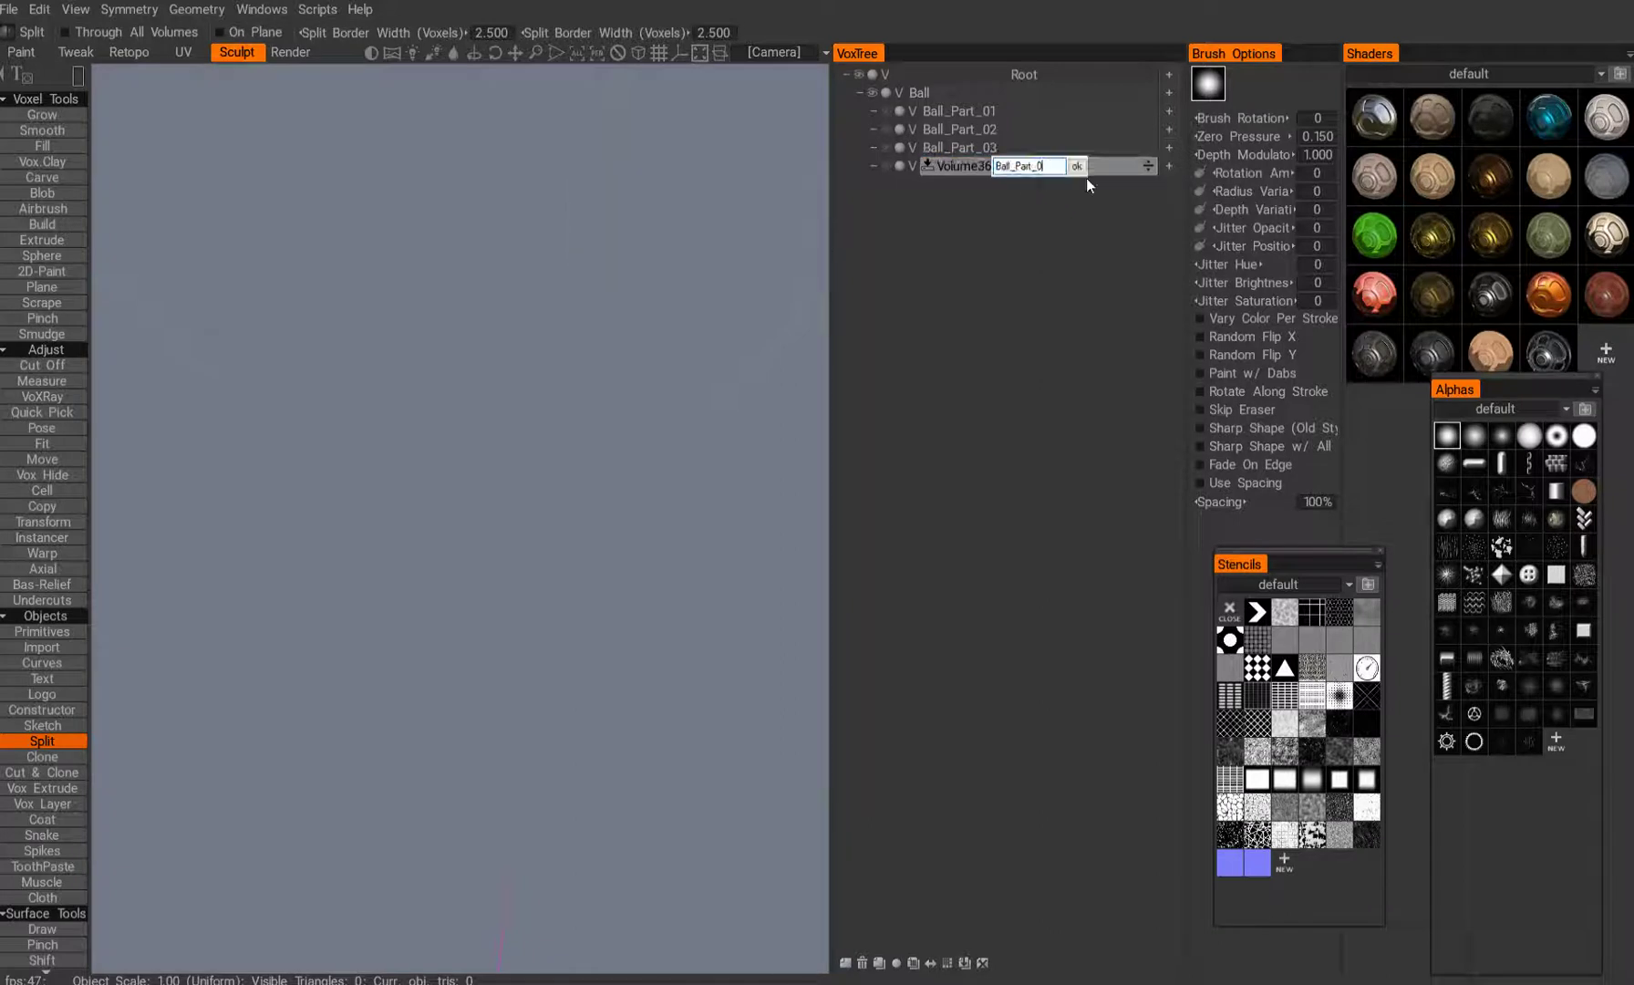
type("4")
key("Return")
type("Ball_Part_04")
key("Return")
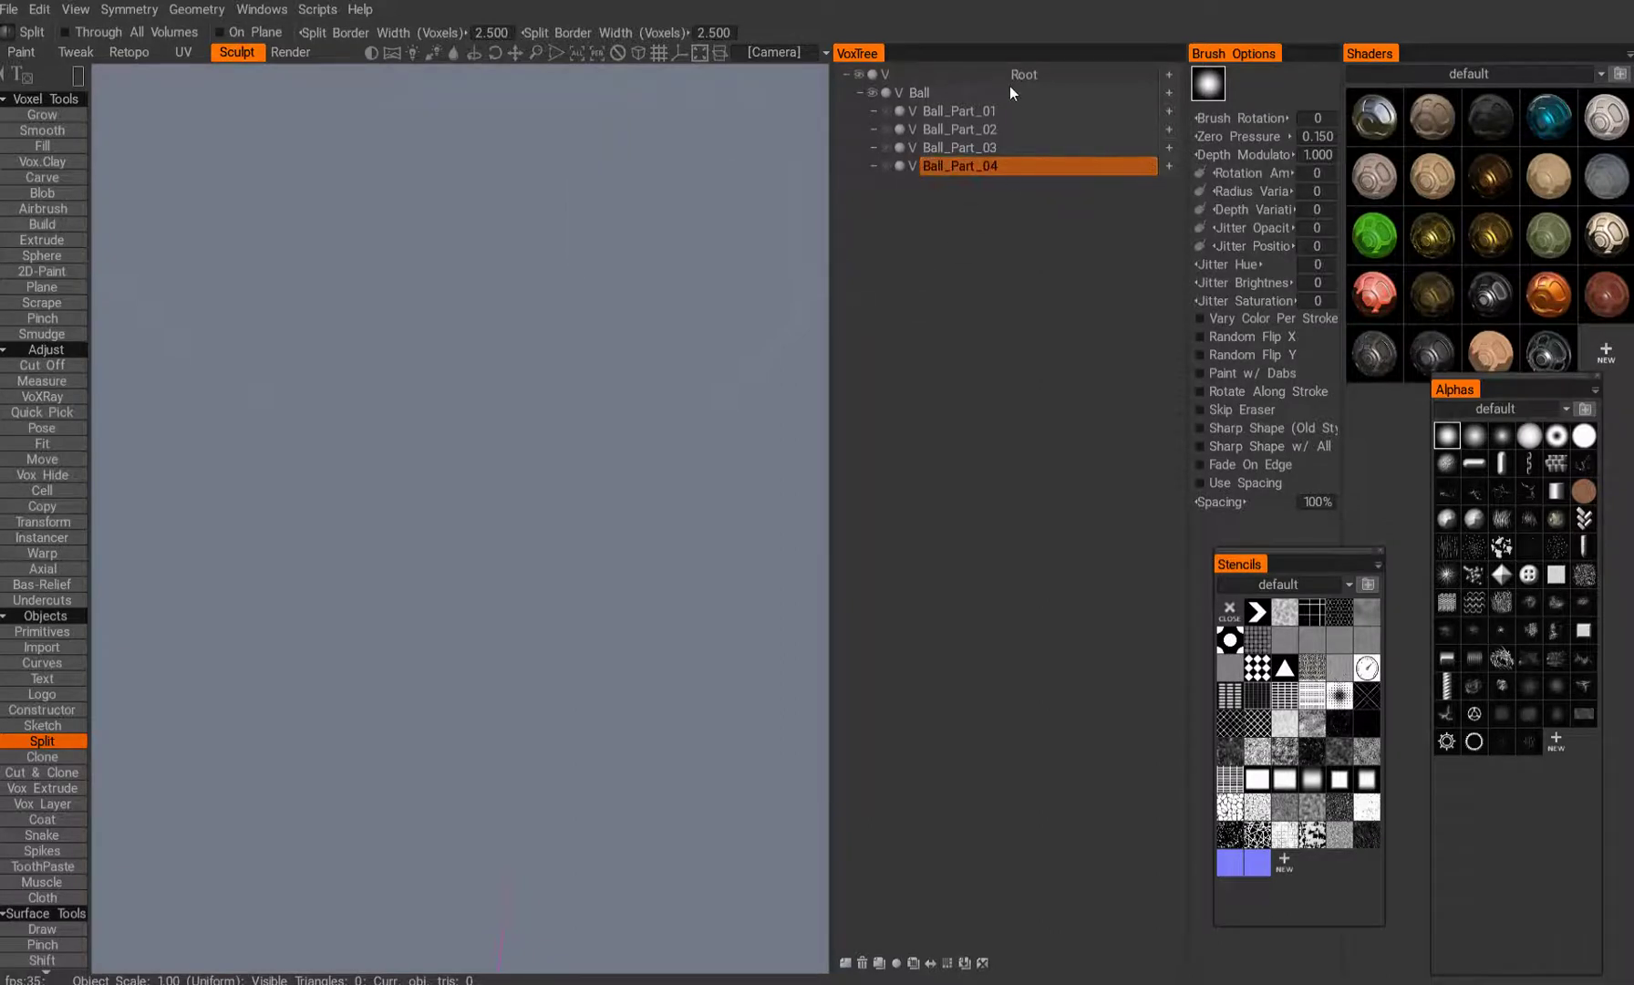
- Show Ball_Part_04 and Ball_Part_03, and split Ball_Part_03 into further sublayers
left_click(886, 165)
left_click(886, 148)
left_click_drag(652, 365, 630, 392, "alt")
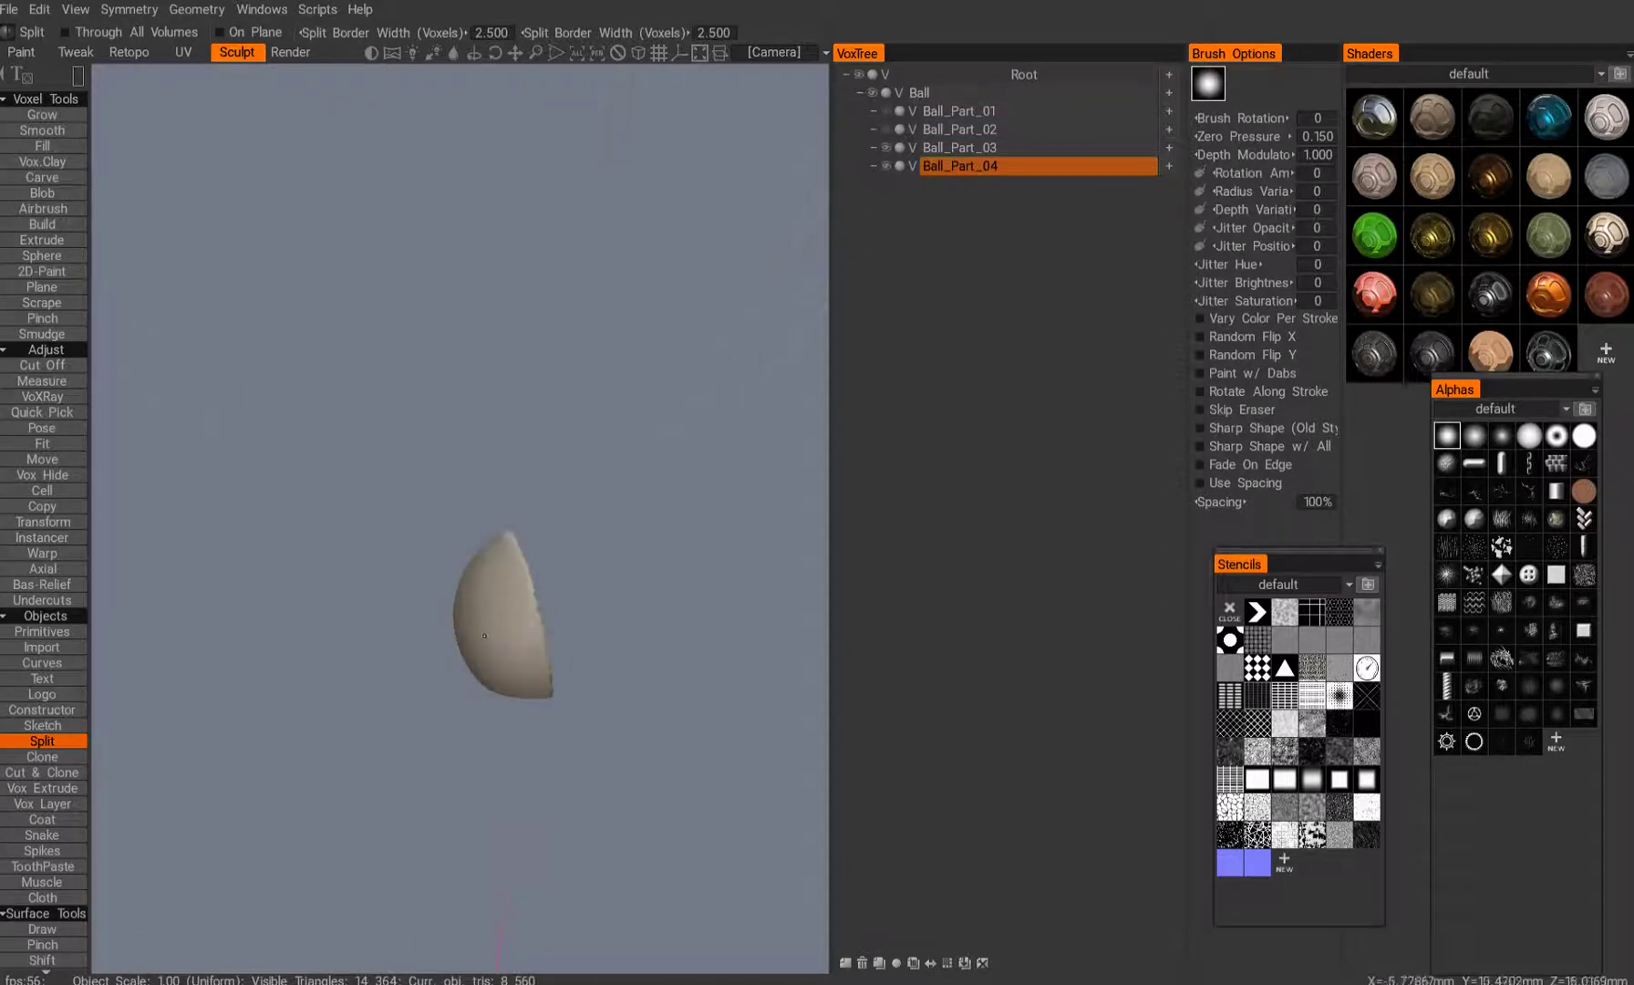
key("h")
mouse_move(510, 715)
left_mouse_down()
mouse_move(525, 665)
mouse_move(483, 524)
mouse_move(492, 682)
mouse_move(602, 592)
left_mouse_up()
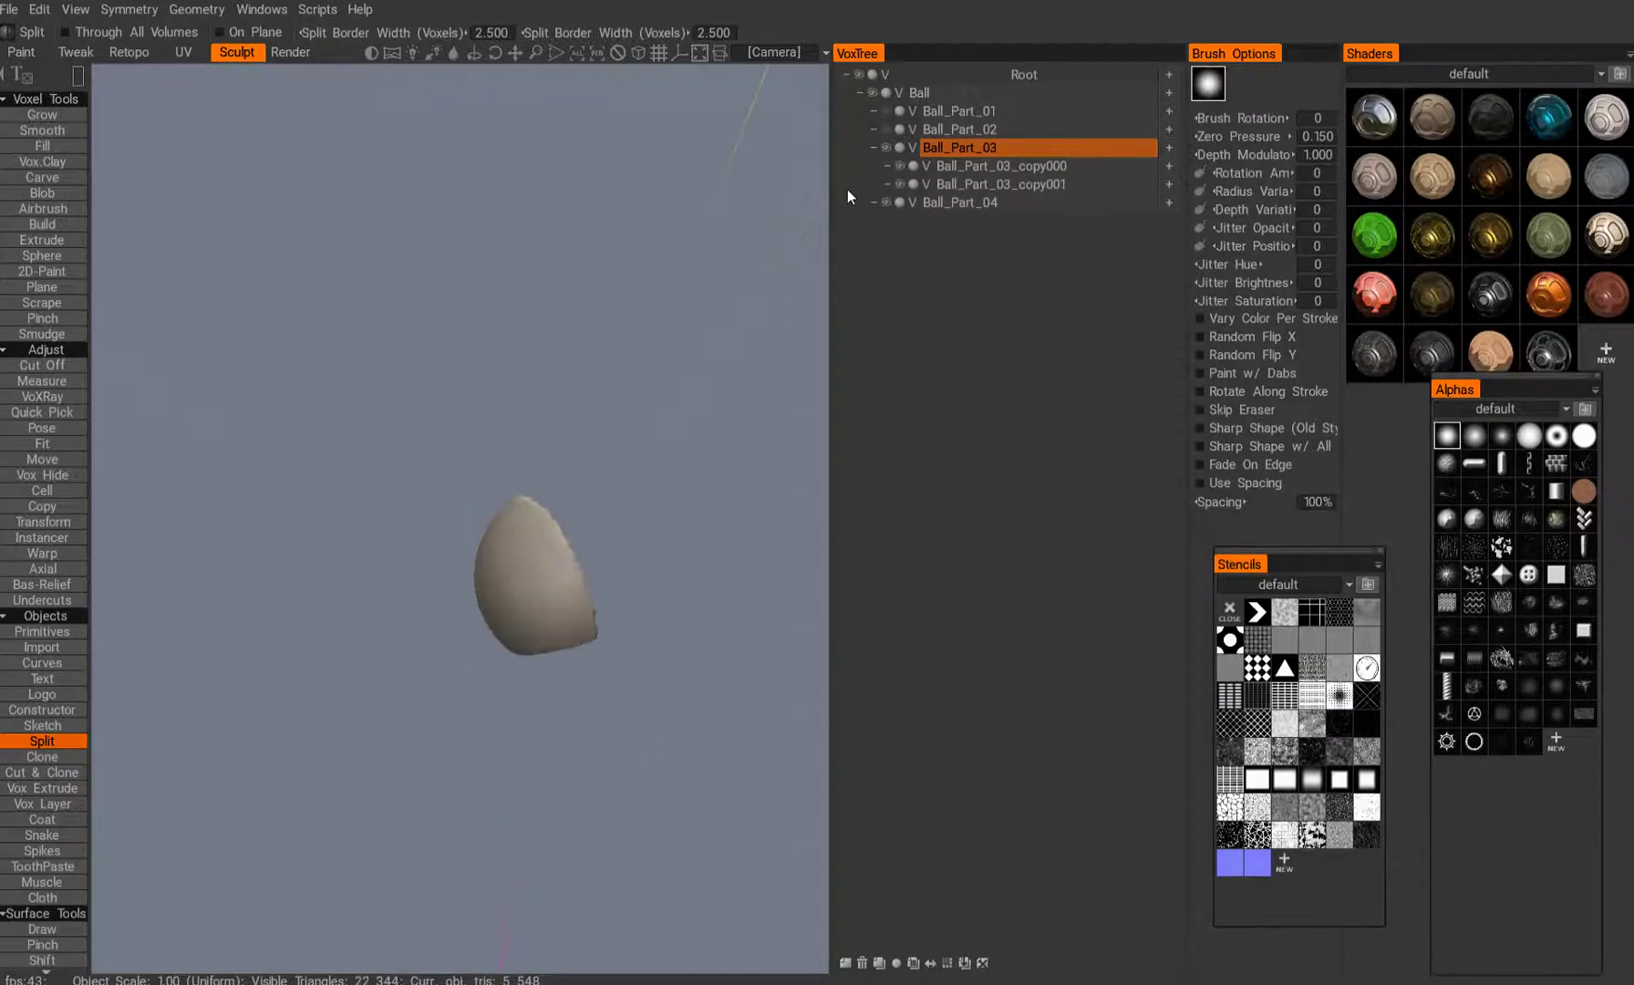
left_click_drag(582, 462, 613, 444, "alt")
mouse_move(582, 550)
left_mouse_down("alt")
mouse_move(629, 542)
mouse_move(568, 642)
mouse_move(656, 533)
mouse_move(609, 553)
left_mouse_up("alt")
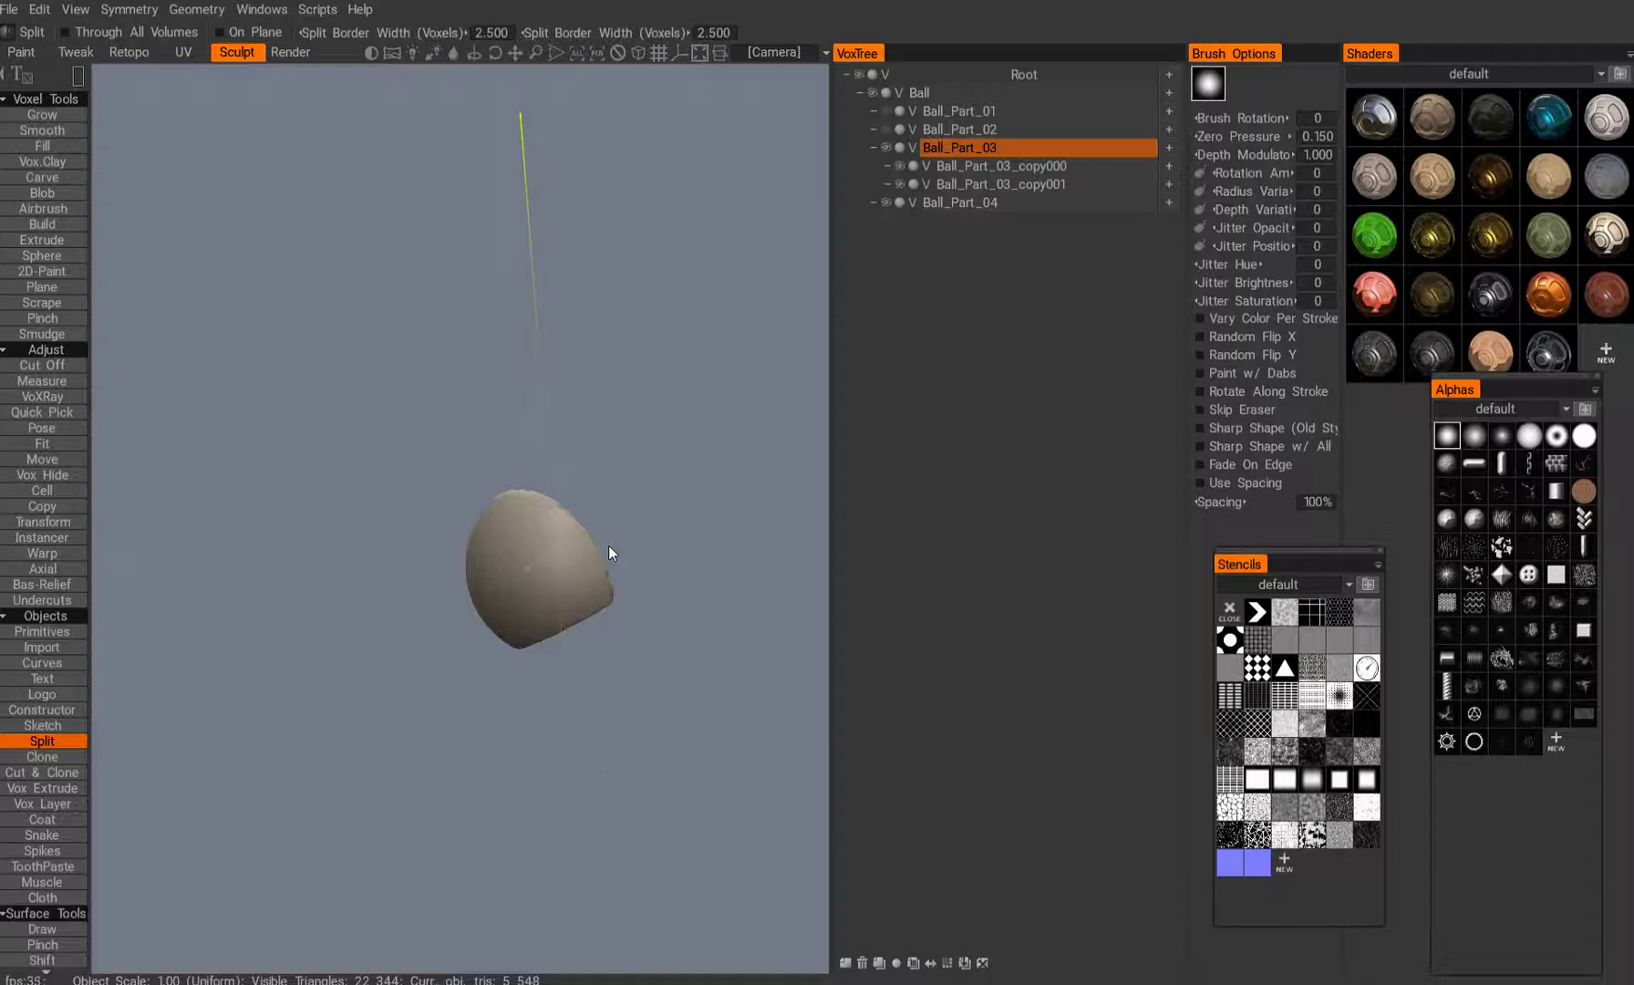
- Move the collapsed Ball_Part_03 group out of Ball to the root level and apply the dark shader to it
left_click(873, 148)
left_click_drag(1141, 148, 1141, 90)
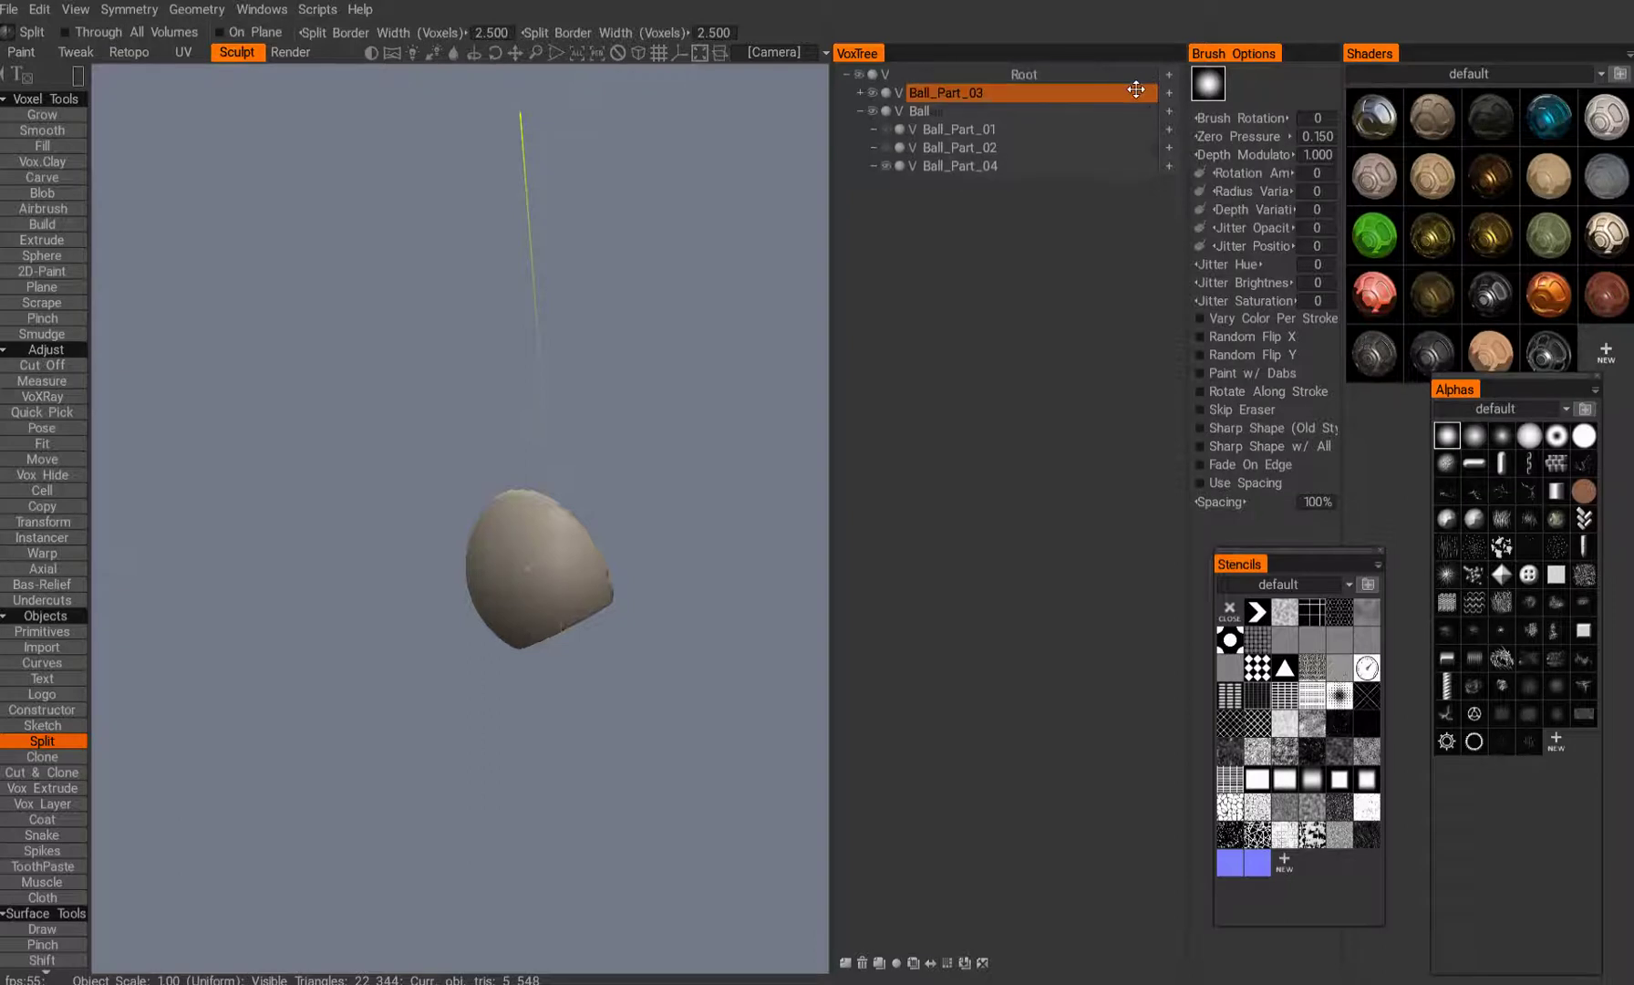
left_click(872, 93)
left_click(1500, 118)
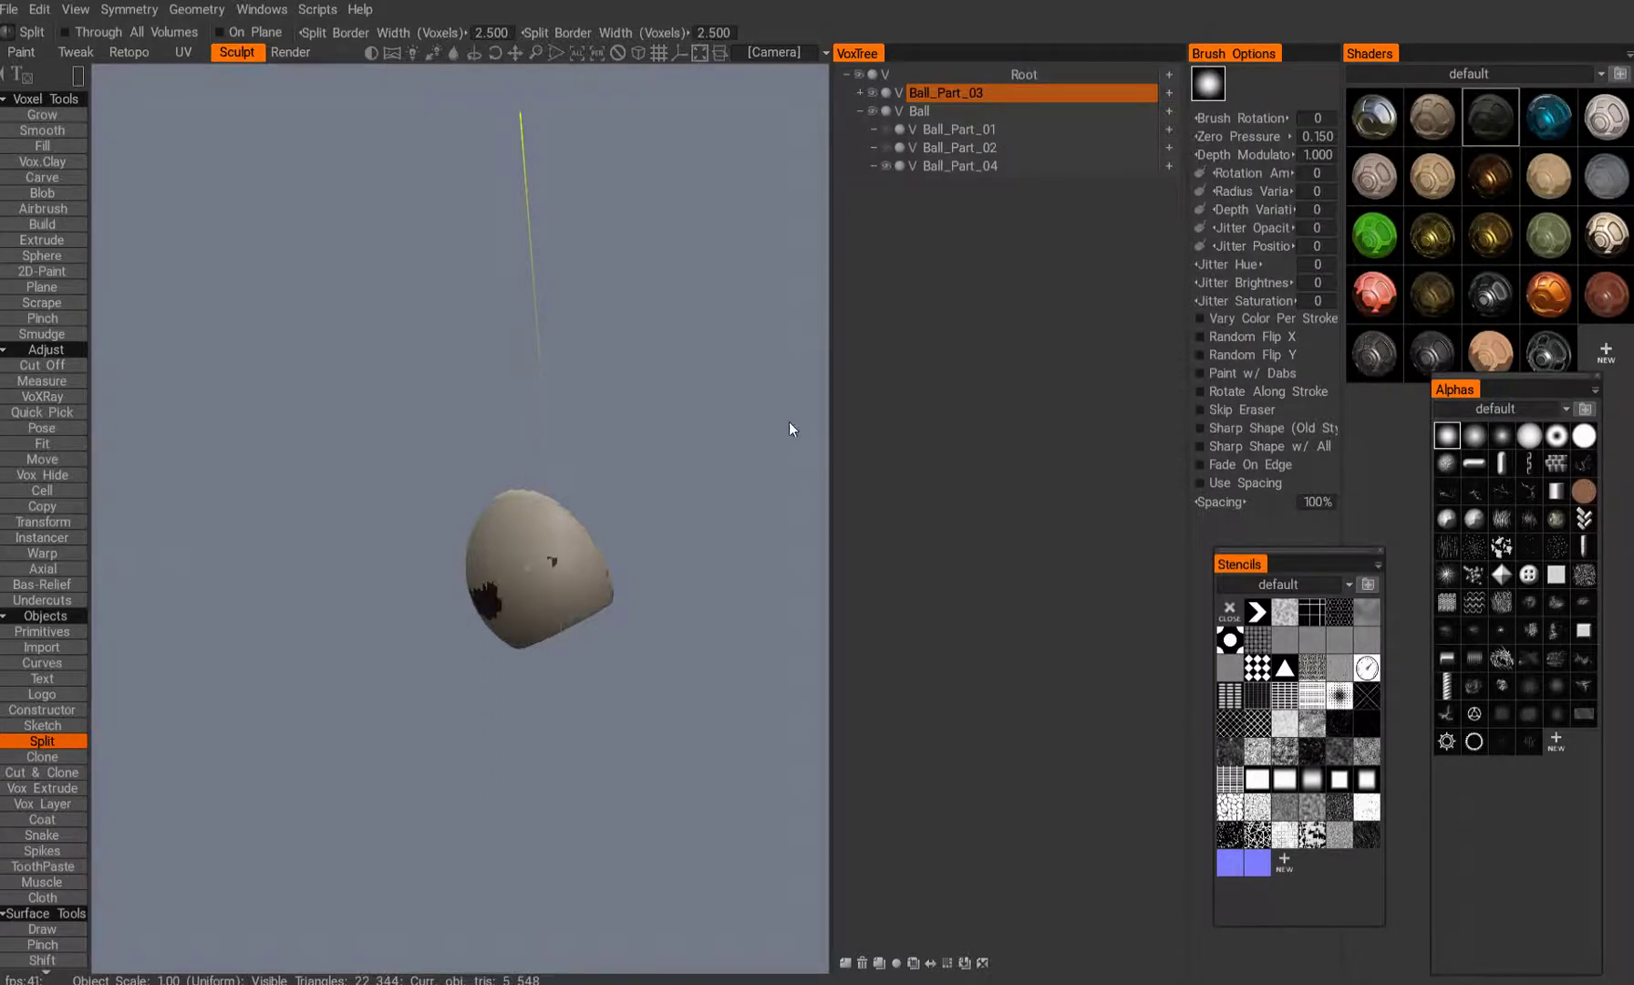
- Transform the Ball_Part_03 group to move its pieces away from Ball_Part_04, and switch to Quick Pick
left_click_drag(789, 422, 726, 430, "alt")
key("t")
left_click_drag(671, 640, 513, 591)
left_click_drag(520, 474, 580, 446, "alt")
key("Return")
key("h")
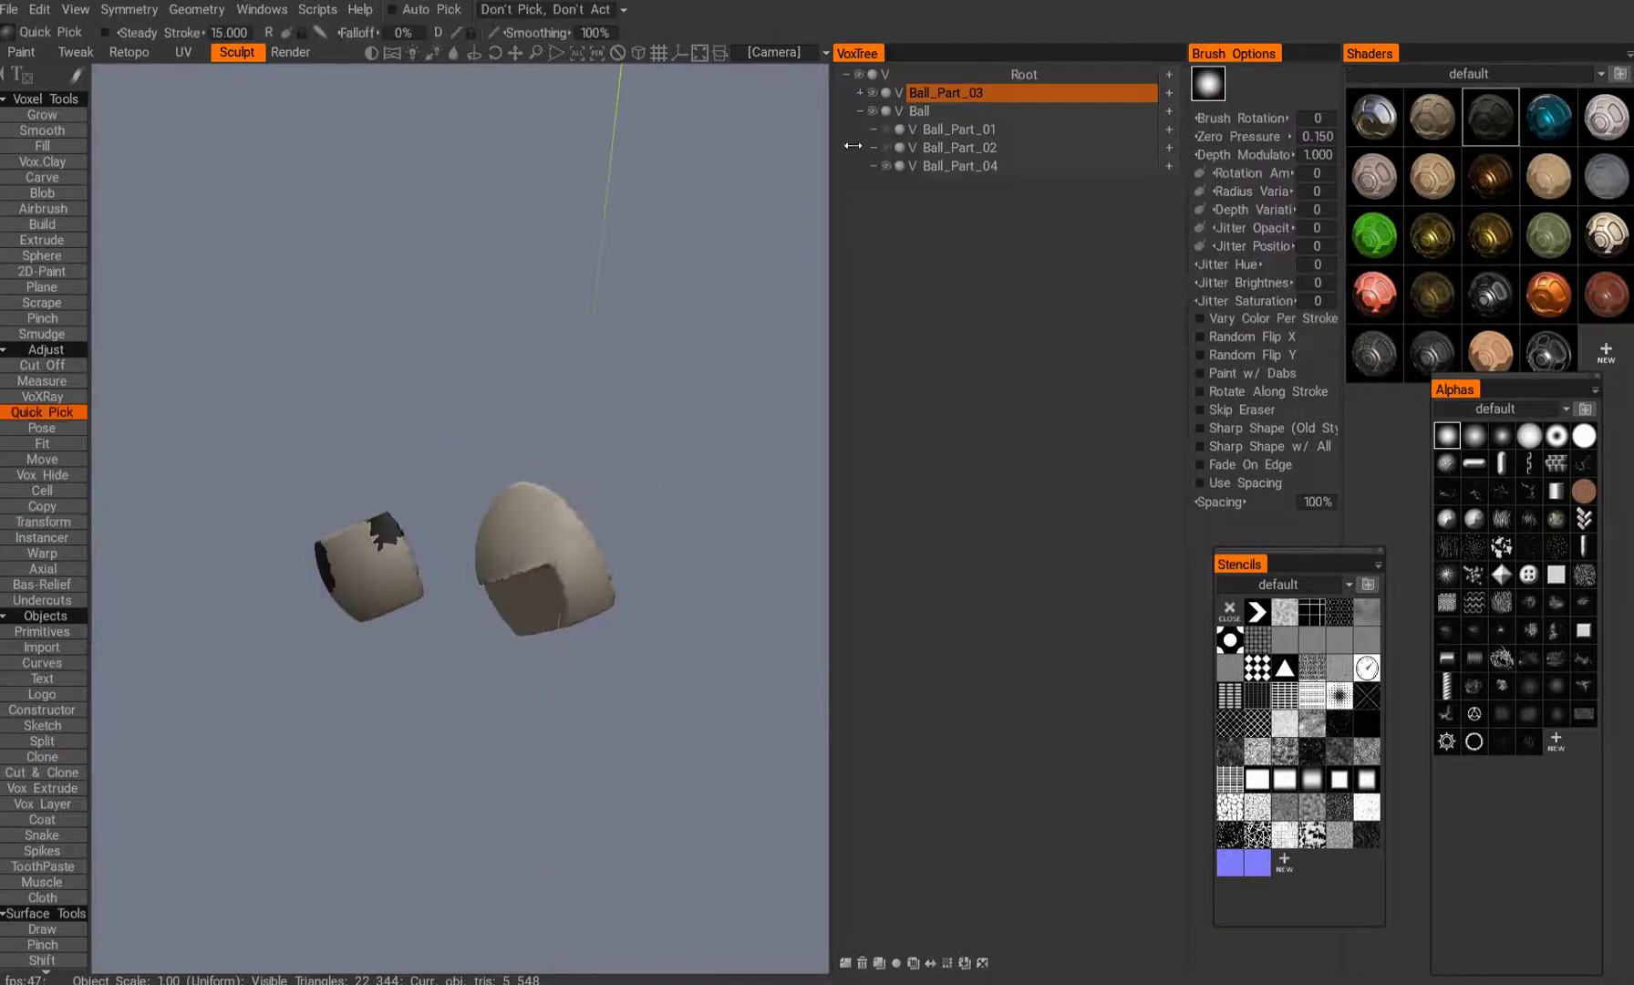
- Collapse the Ball group and view the two separated groups of pieces from other angles
left_click(858, 110)
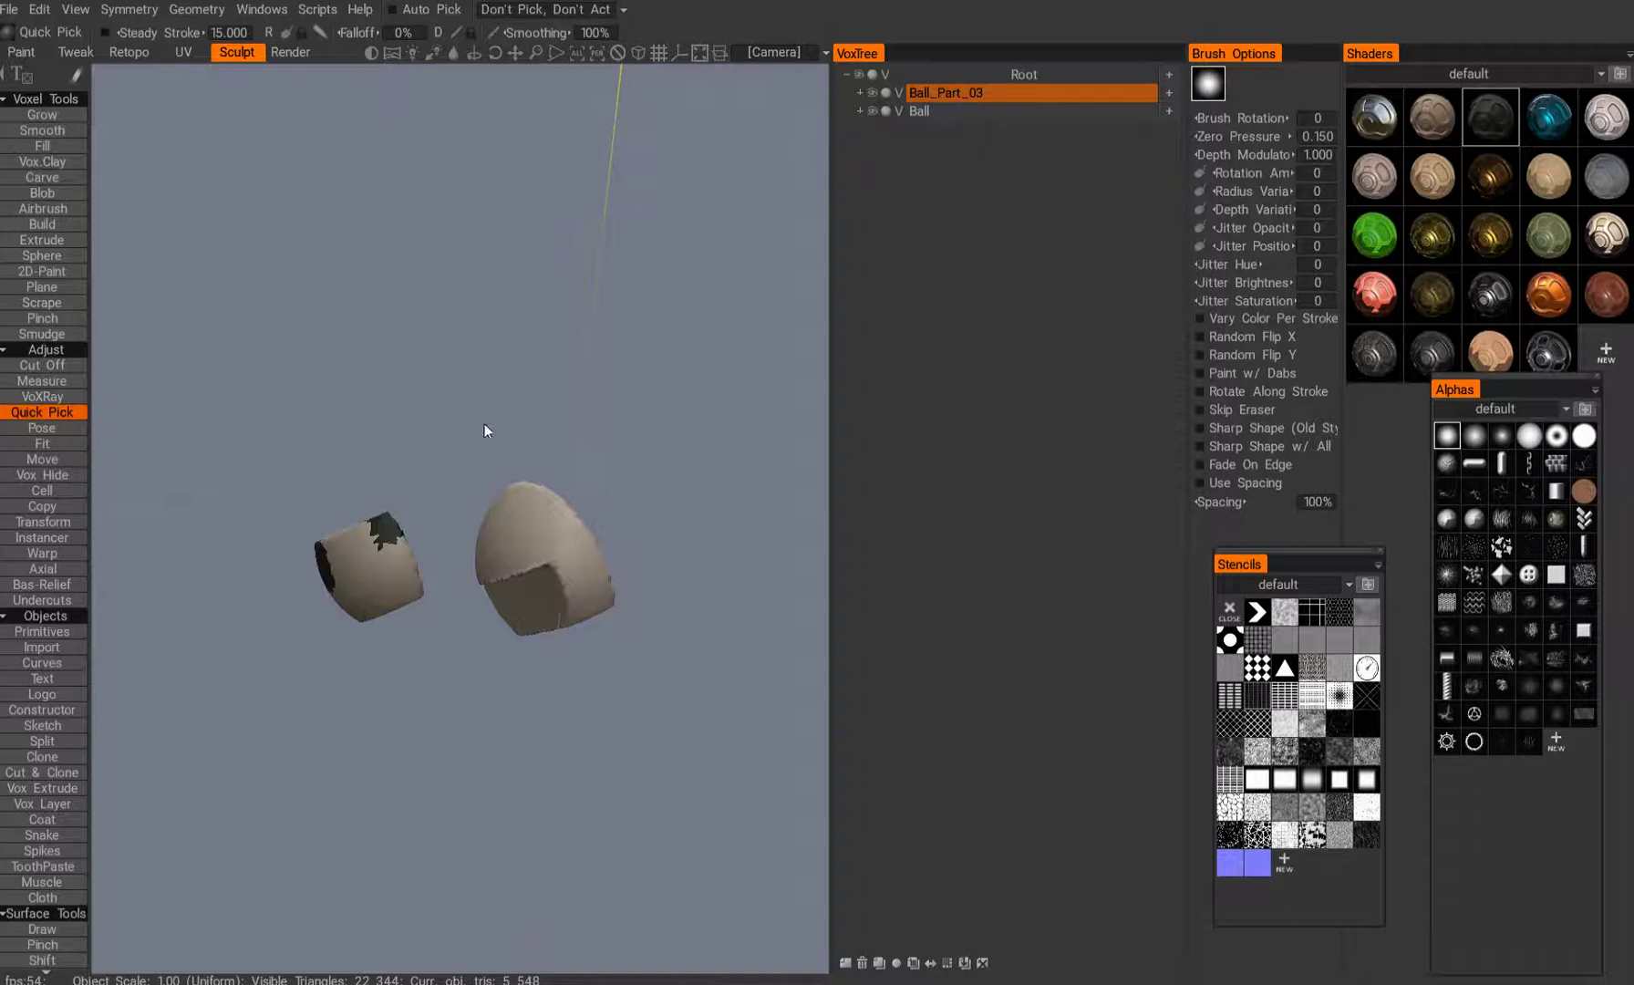
left_click_drag(484, 422, 690, 550)
left_click_drag(481, 504, 378, 699)
key("KP_7")
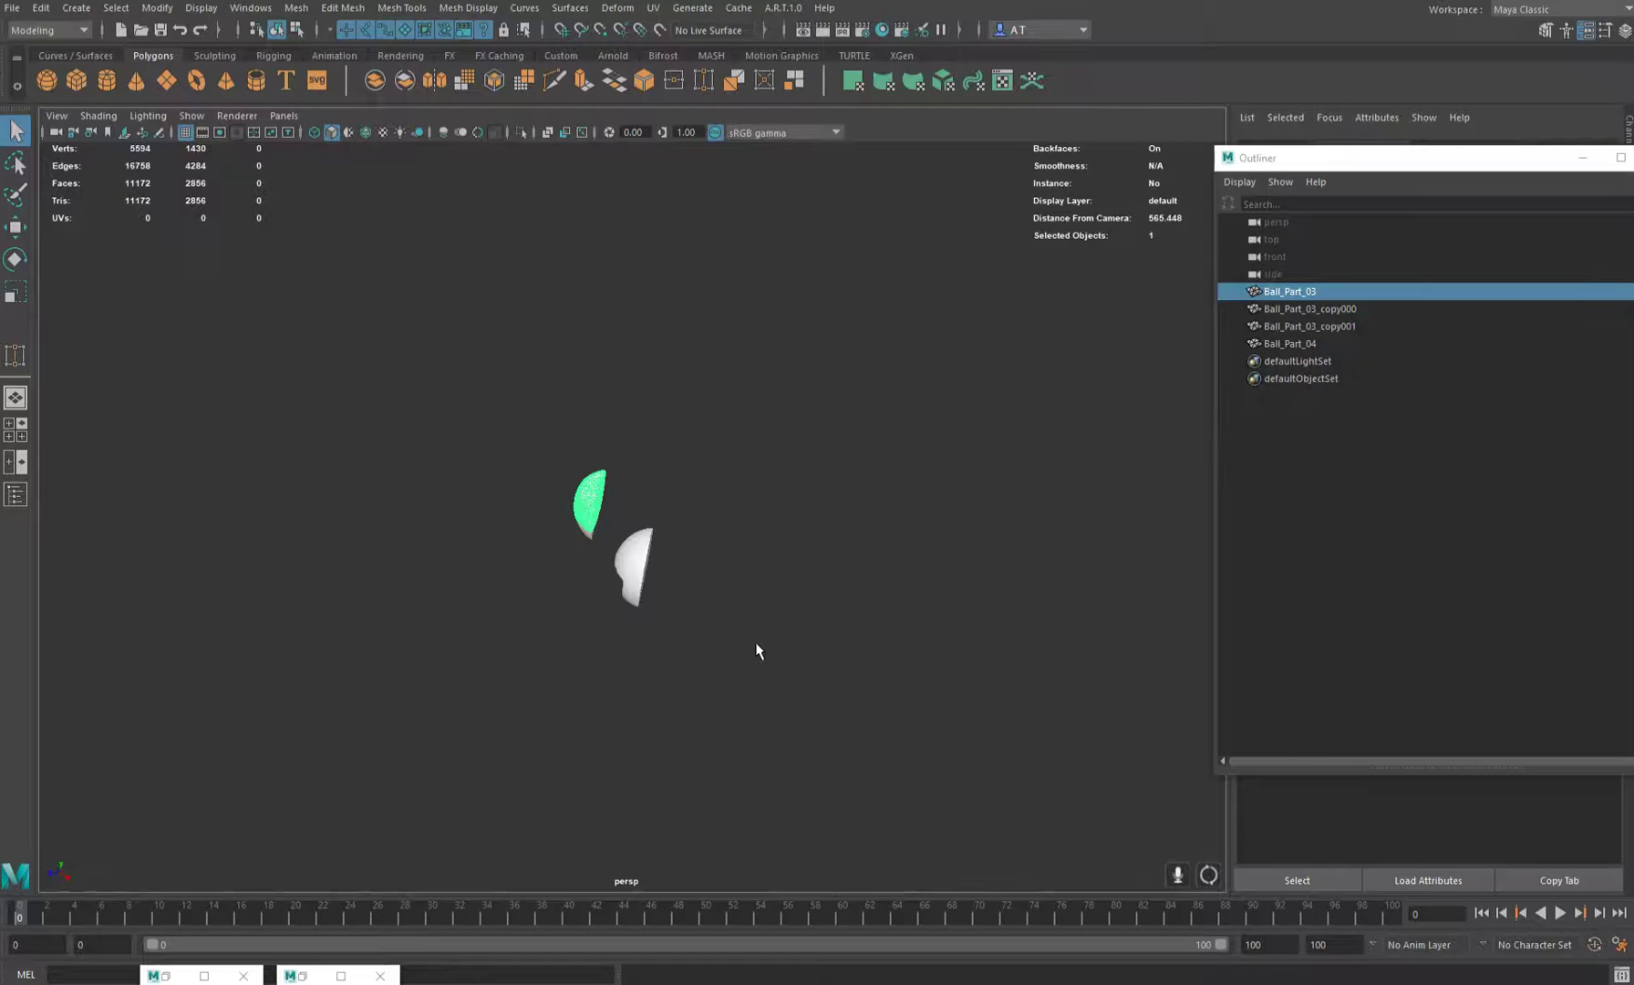
- In Maya, select Ball_Part_03, its two copies and Ball_Part_04 individually in the Outliner to examine how the layers map to separate meshes
mouse_move(784, 554)
left_mouse_down("alt")
mouse_move(631, 514)
mouse_move(690, 596)
mouse_move(625, 479)
mouse_move(703, 490)
mouse_move(763, 565)
left_mouse_up("alt")
left_click(1256, 308)
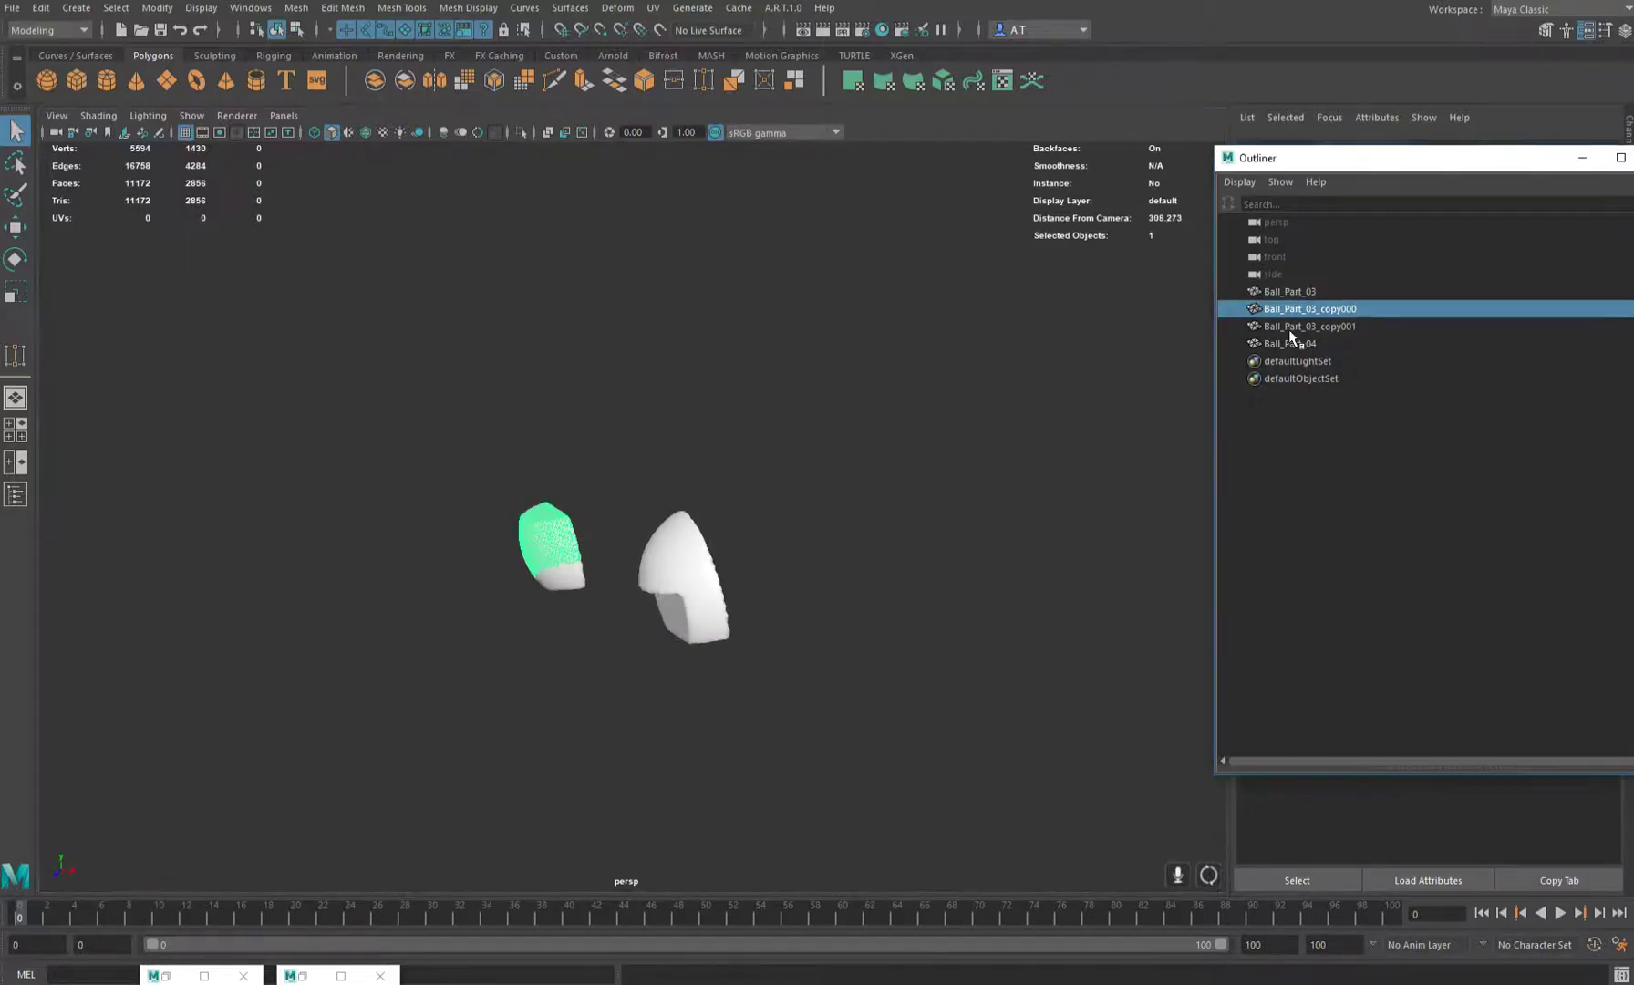
left_click(1285, 325)
left_click(1290, 343)
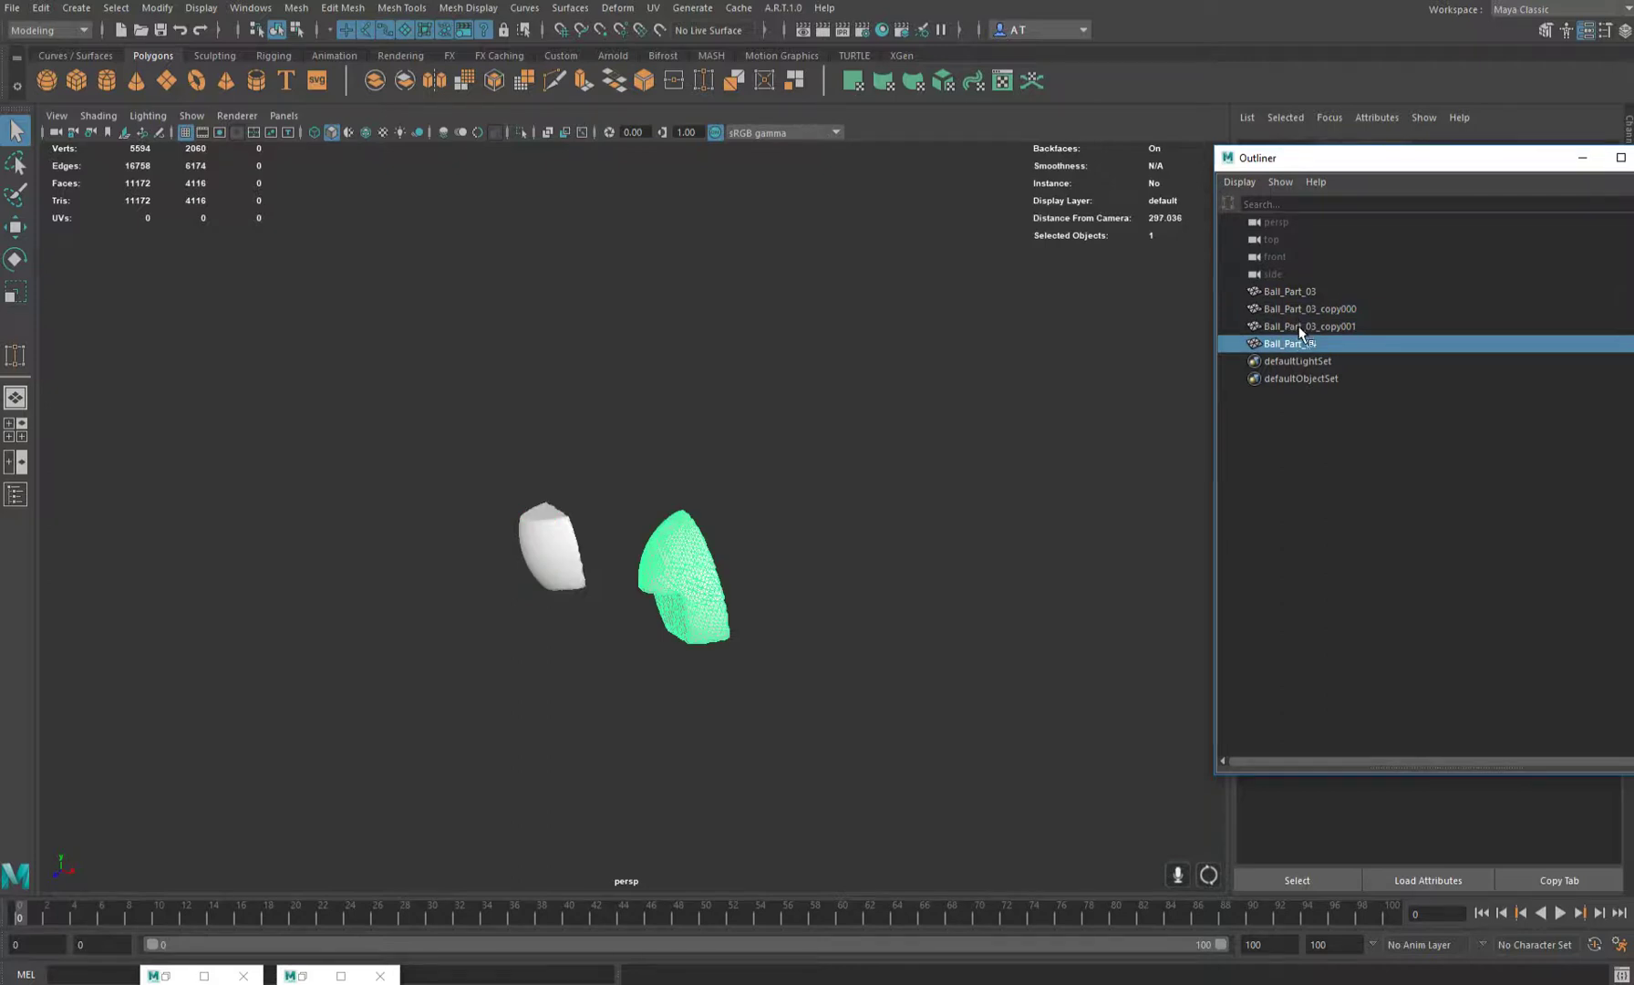
key("Up")
key("Up")
key("Up")
left_click(1301, 310)
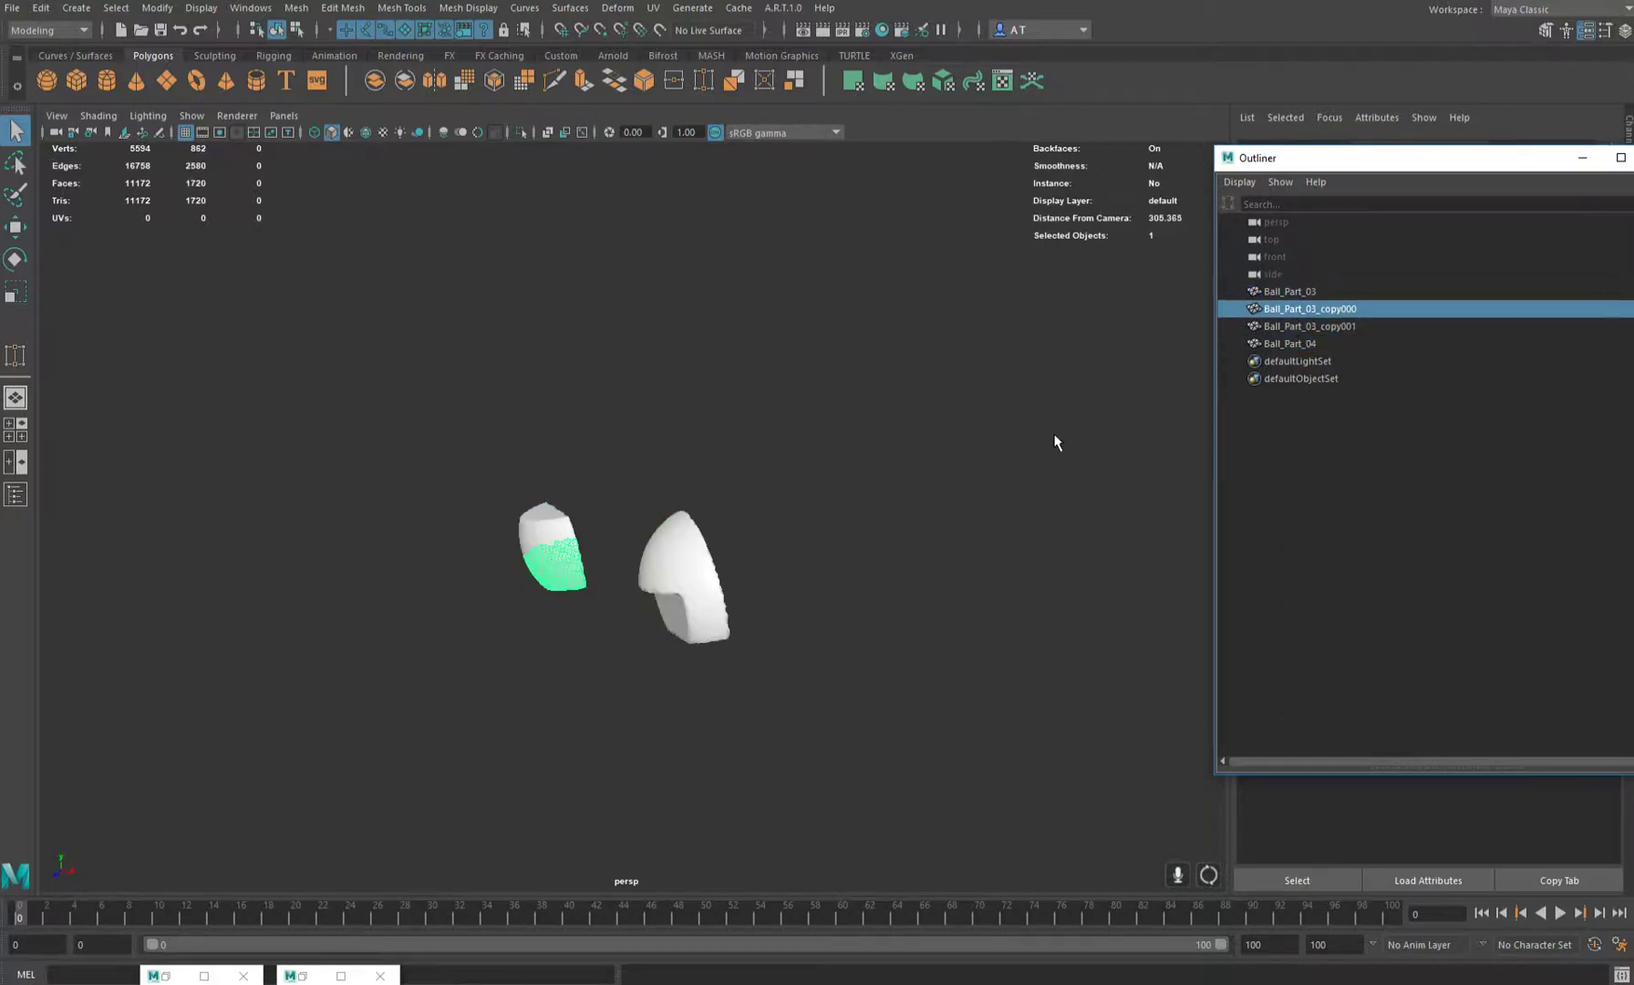
left_click_drag(1058, 445, 793, 504, "alt")
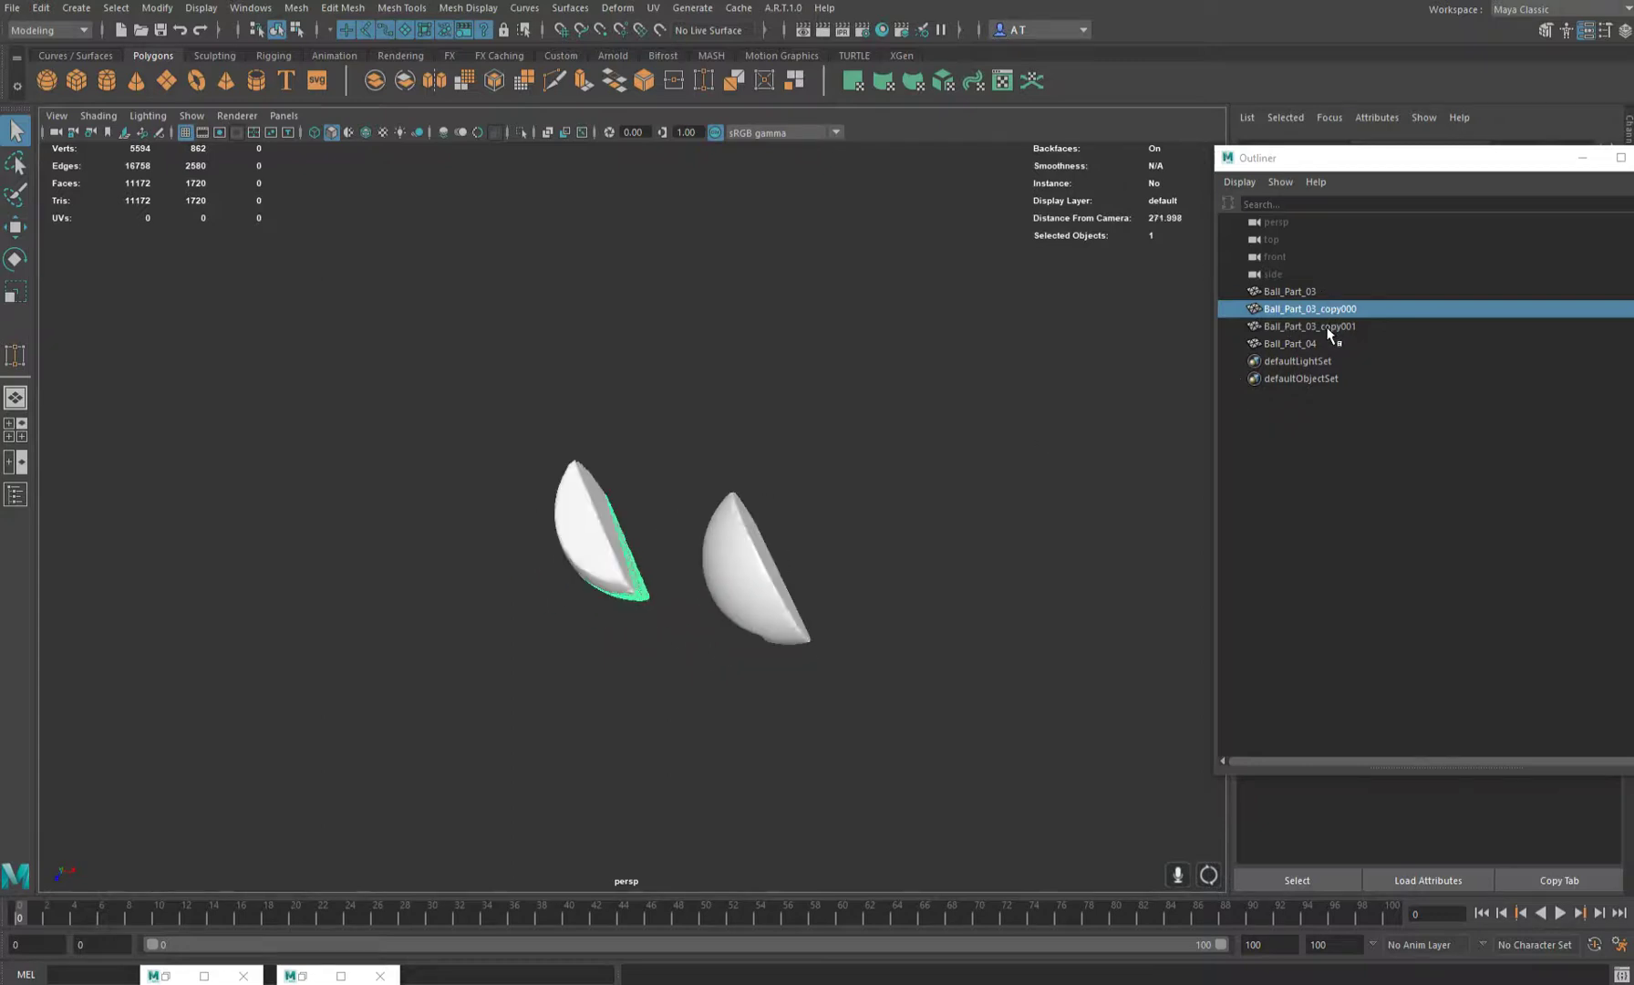
left_click_drag(981, 534, 1081, 523, "alt")
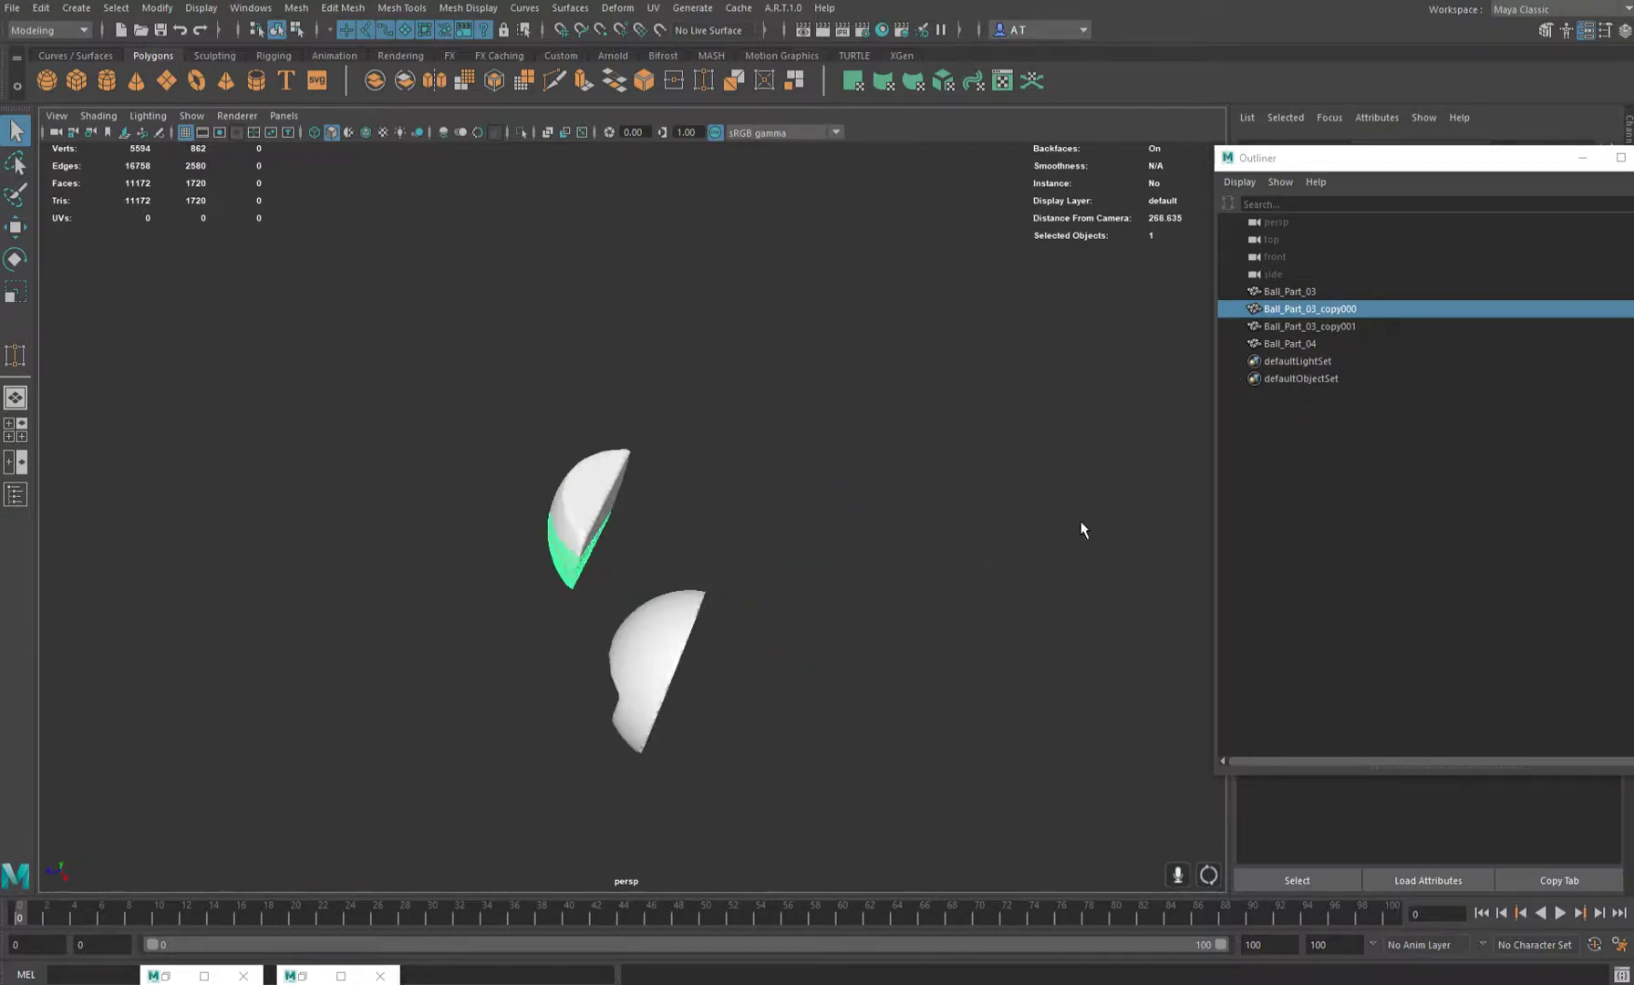
middle_click_drag(659, 677, 643, 620, "alt")
left_click_drag(627, 546, 675, 593, "alt")
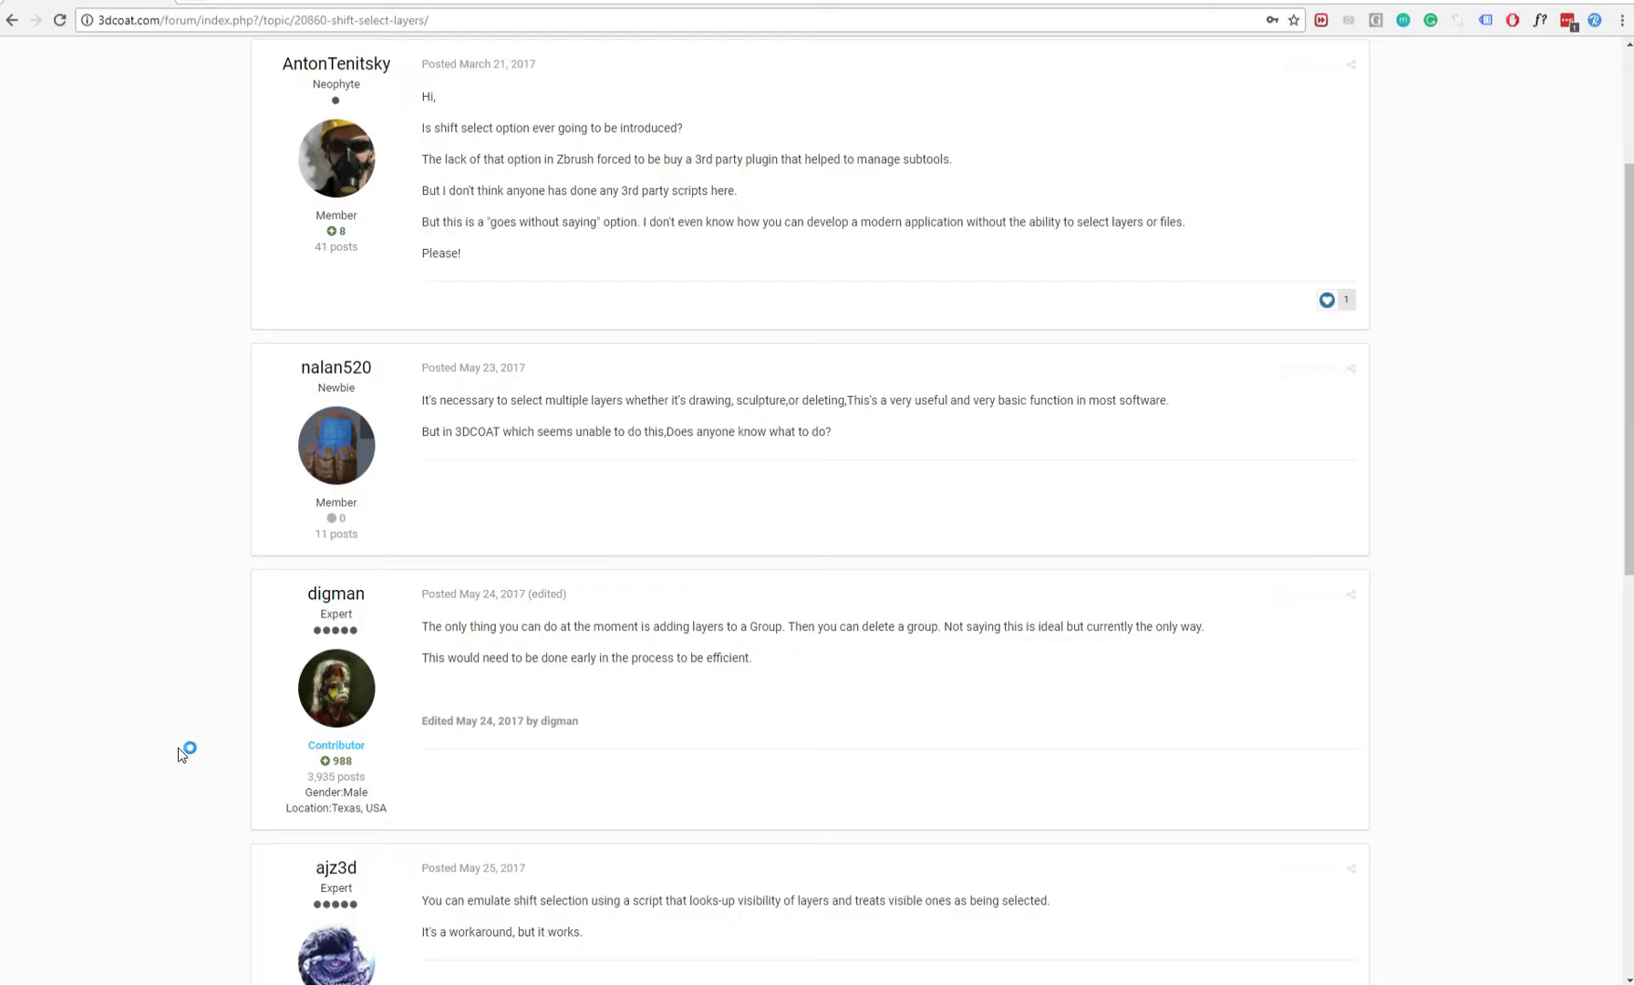
- In the browser, read through the Shift-select layers thread on the 3DCoat forum and dismiss the Product Hunt notification
scroll(178, 729, "up", 3)
scroll(176, 700, "down", 4)
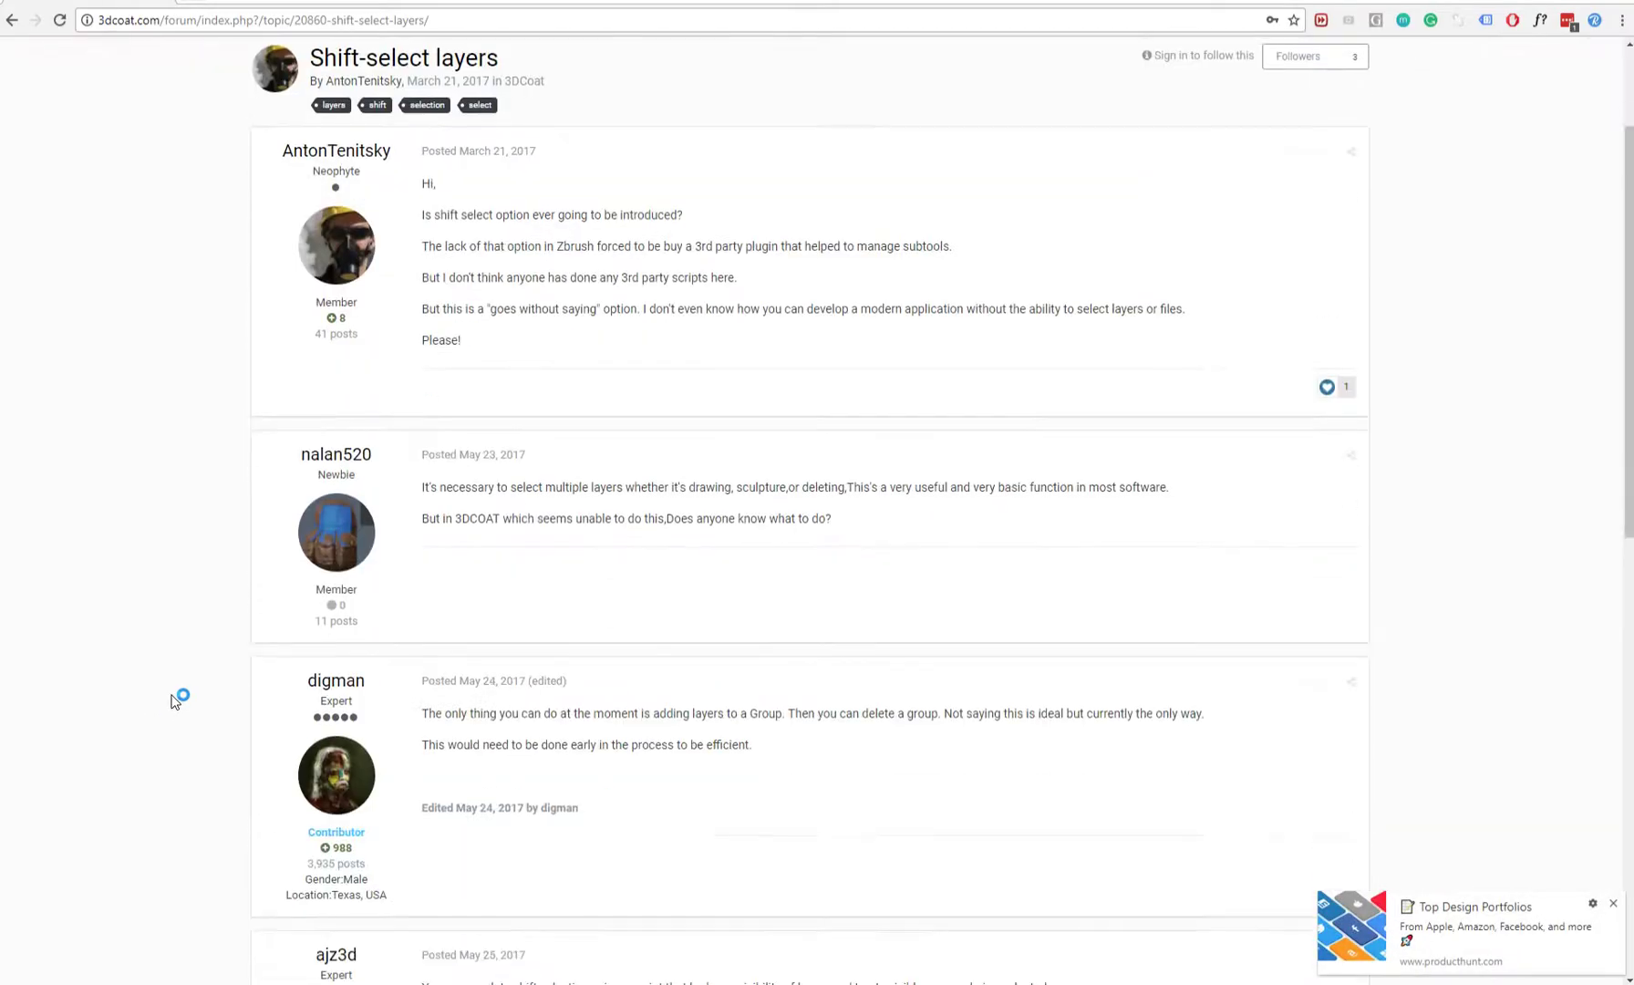
scroll(173, 702, "down", 2)
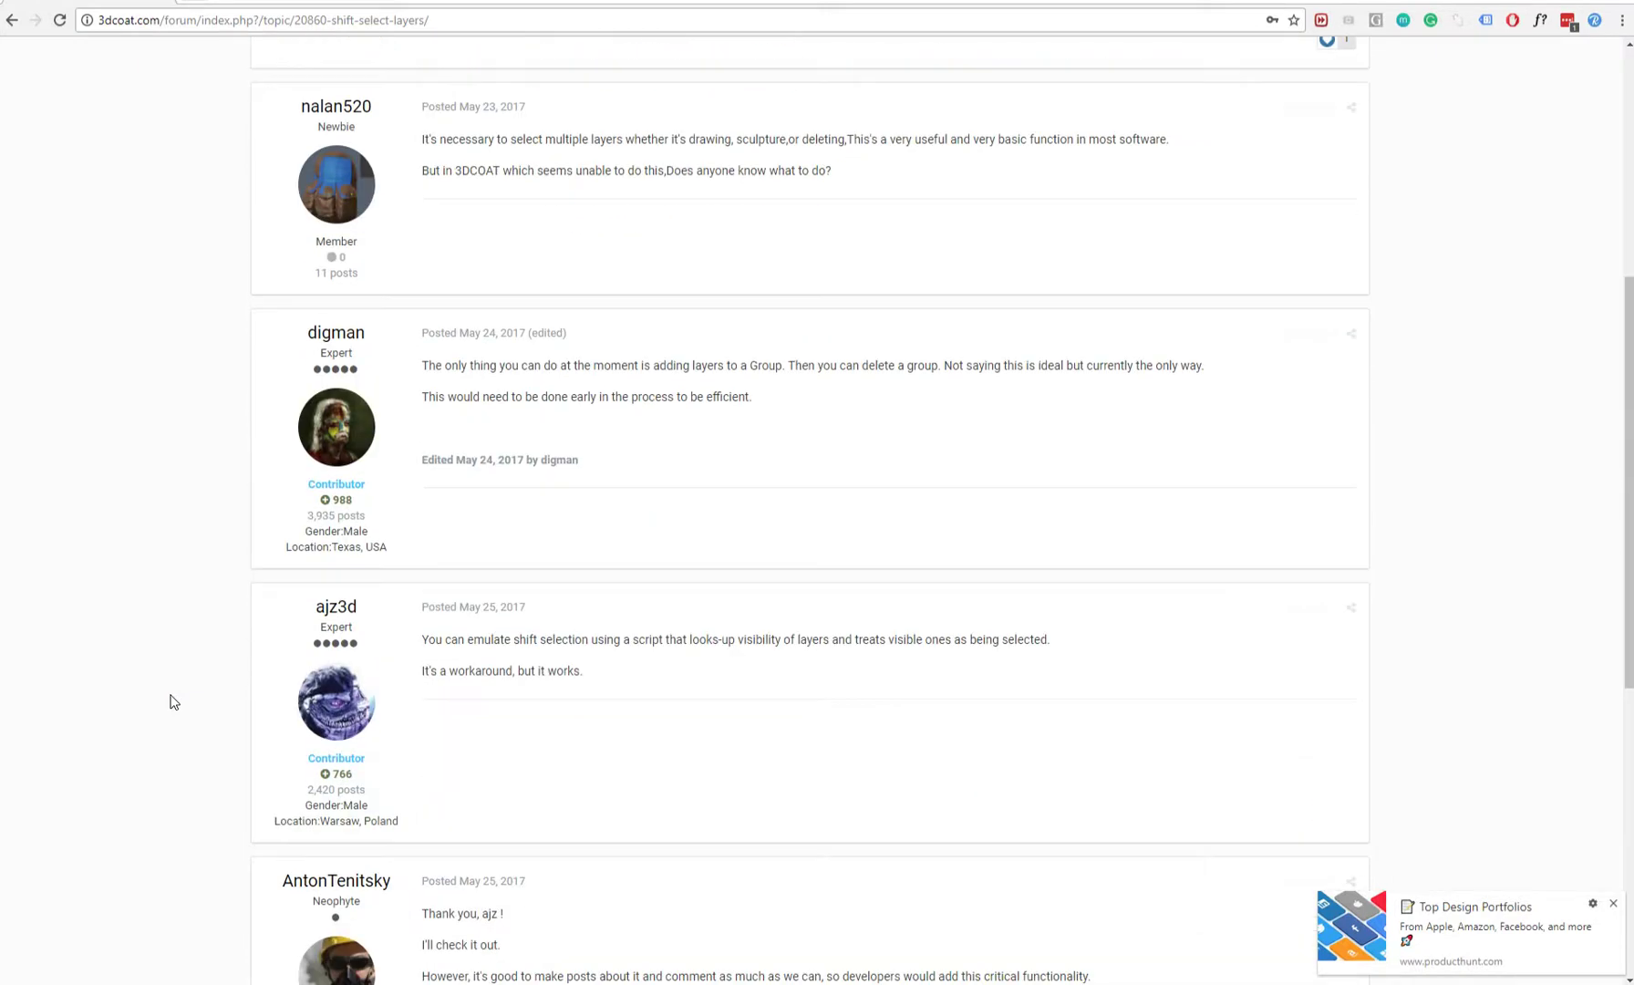
scroll(364, 734, "down", 1)
scroll(383, 737, "up", 2)
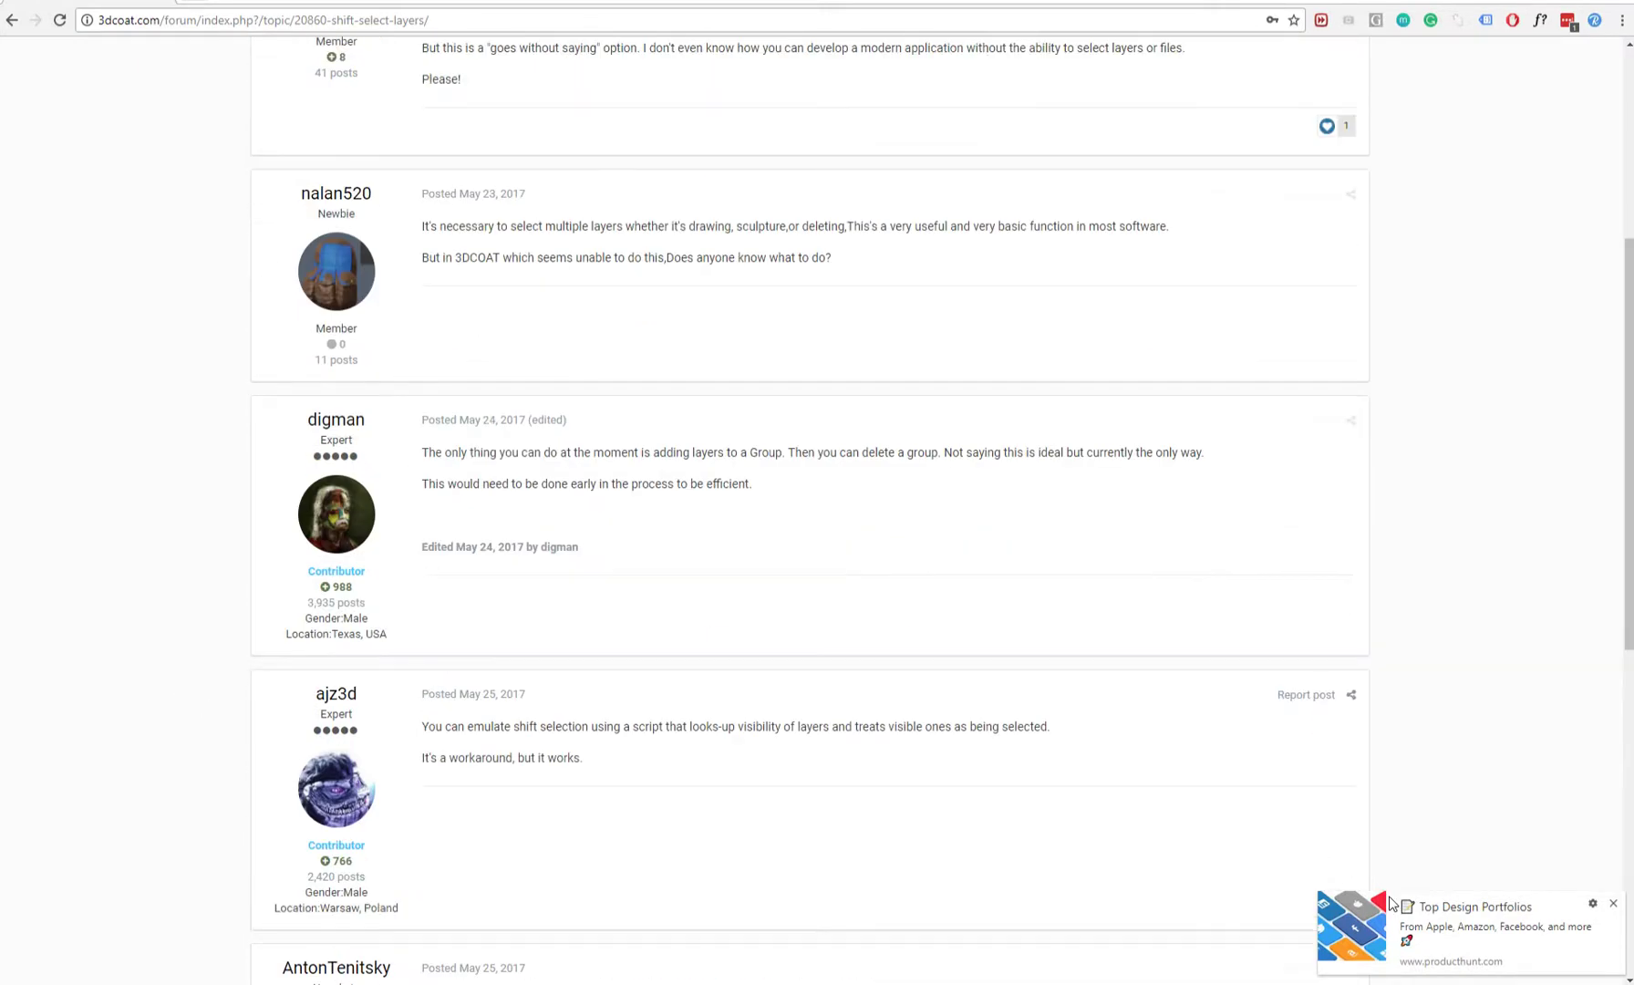
left_click(1614, 905)
scroll(825, 700, "up", 2)
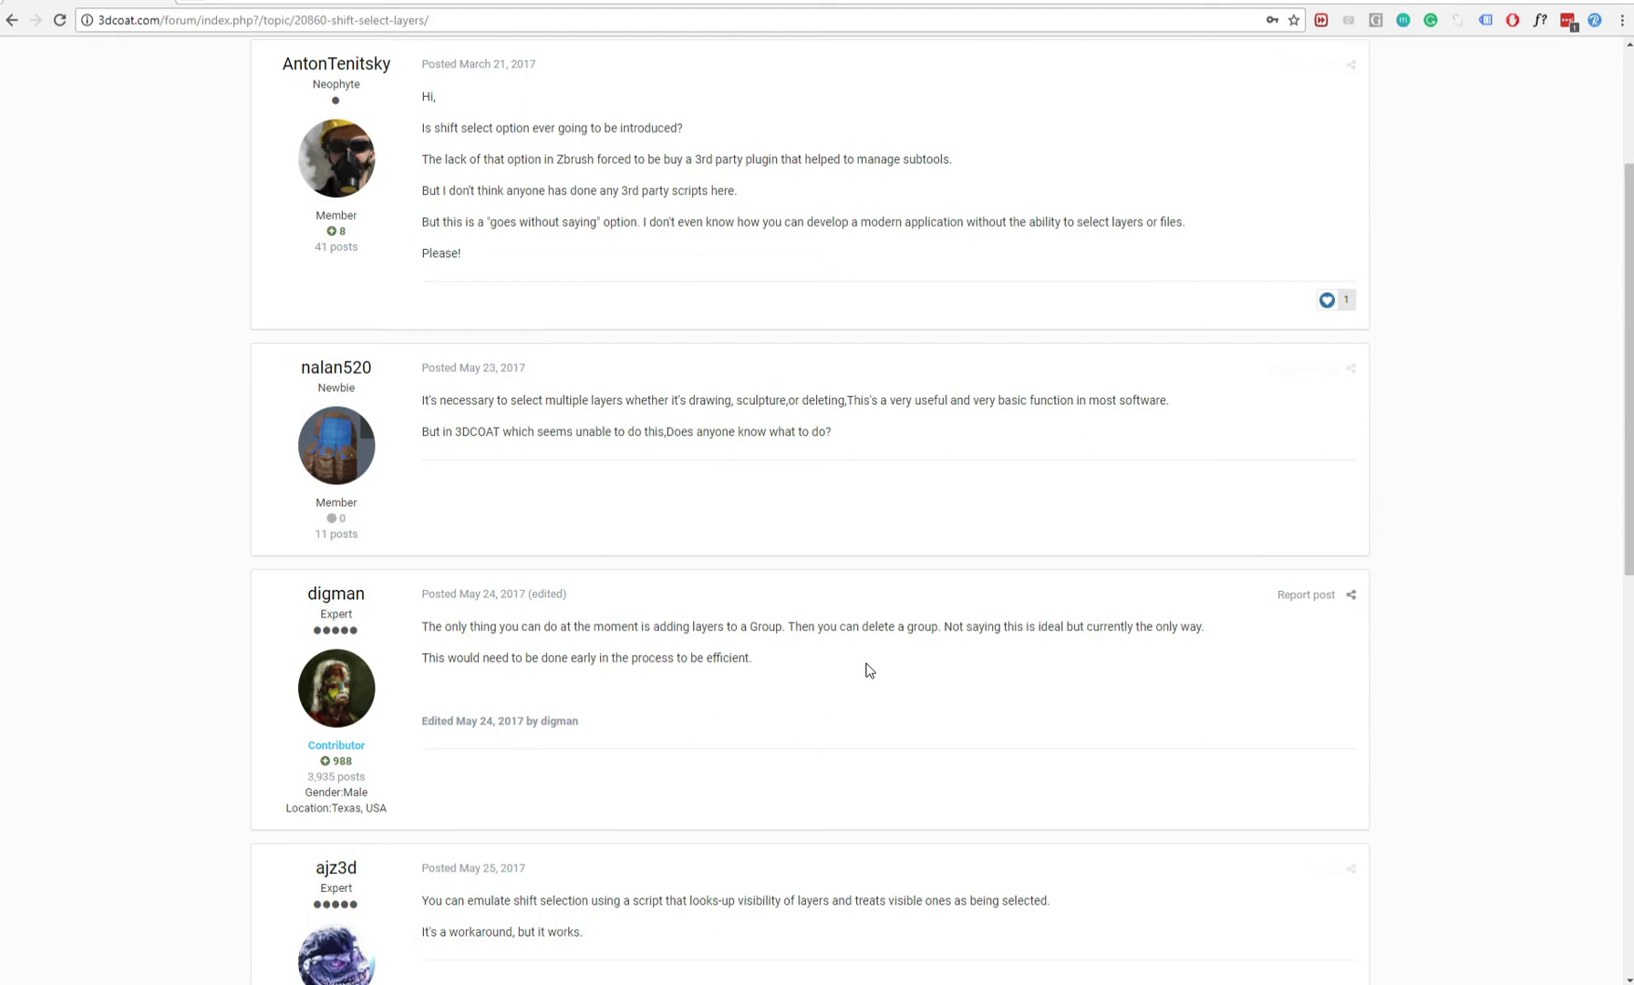